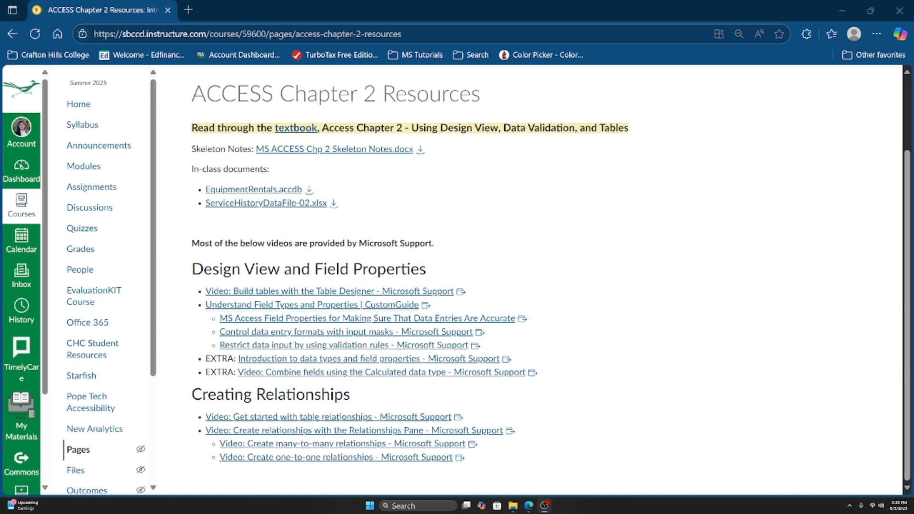
pyautogui.click(808, 304)
pyautogui.moveTo(193, 93); pyautogui.dragTo(274, 93)
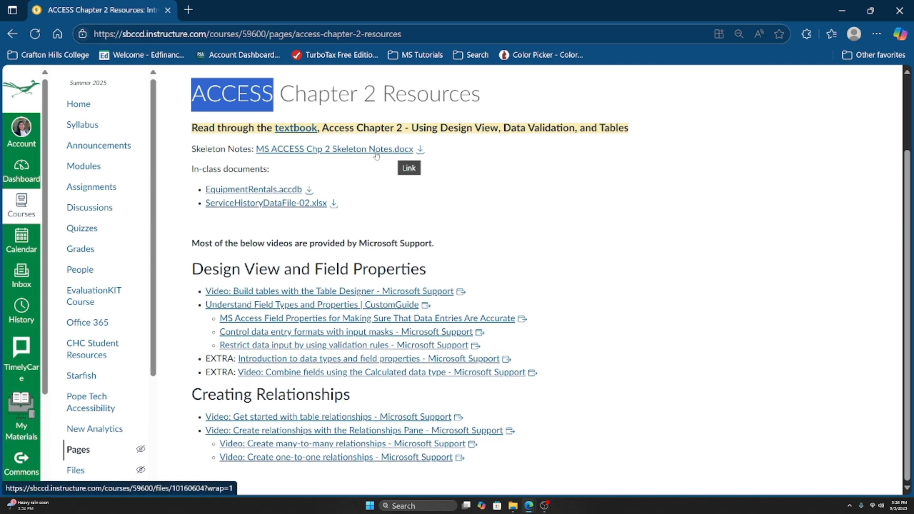
pyautogui.click(490, 212)
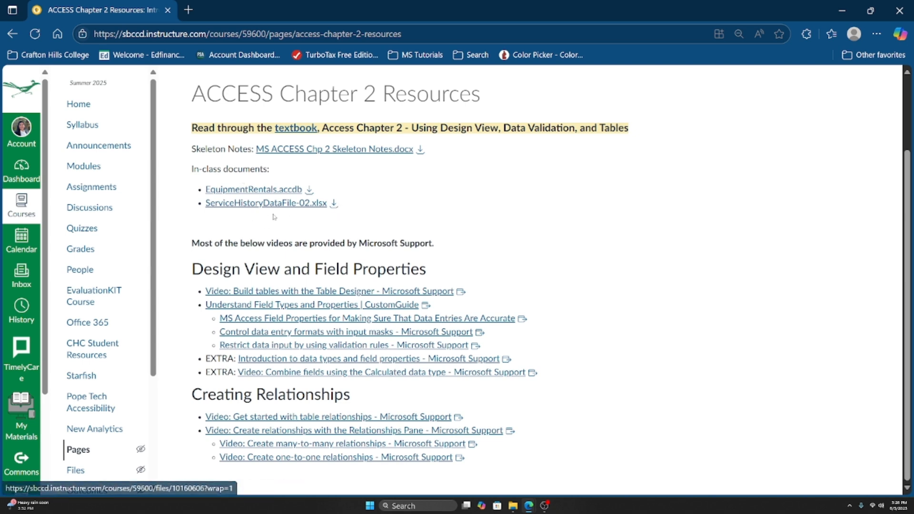
# - Download ServiceHistoryDataFile-02.xlsx and EquipmentRentals.accdb from the course page, and open the EquipmentRentals database in Access
pyautogui.click(333, 205)
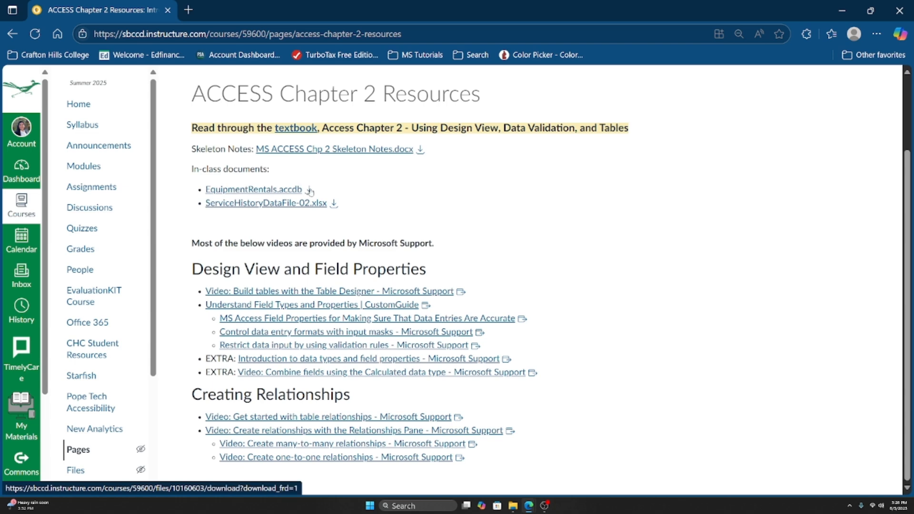
pyautogui.click(310, 190)
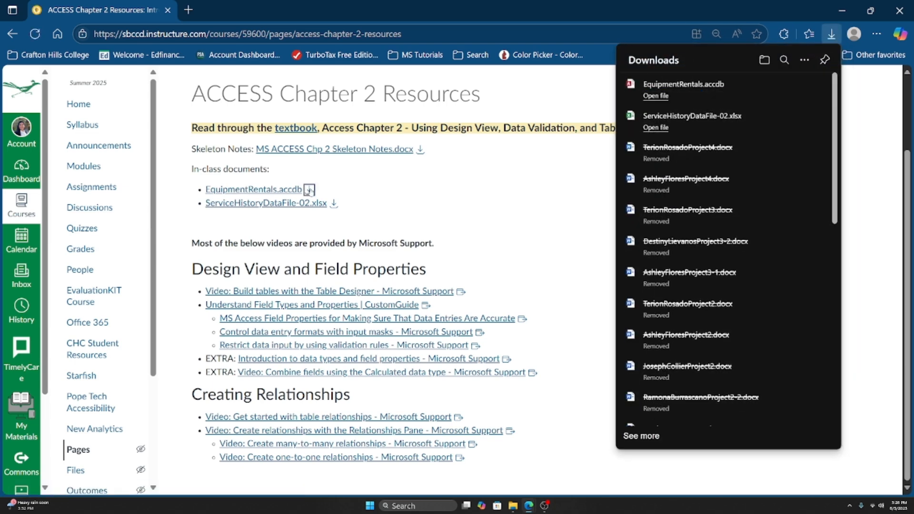
pyautogui.click(663, 97)
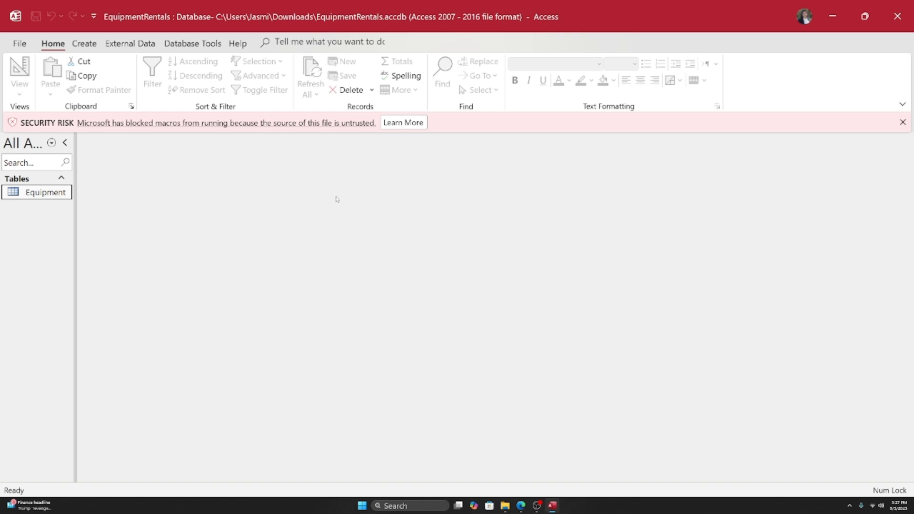
# - Dismiss the blocked-macros security warning and widen the Navigation Pane
pyautogui.click(903, 123)
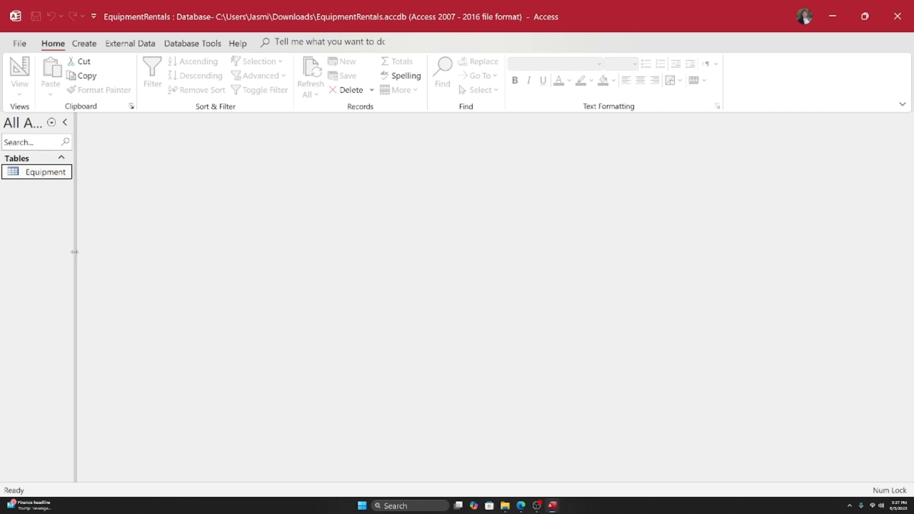
pyautogui.moveTo(75, 251); pyautogui.dragTo(114, 251)
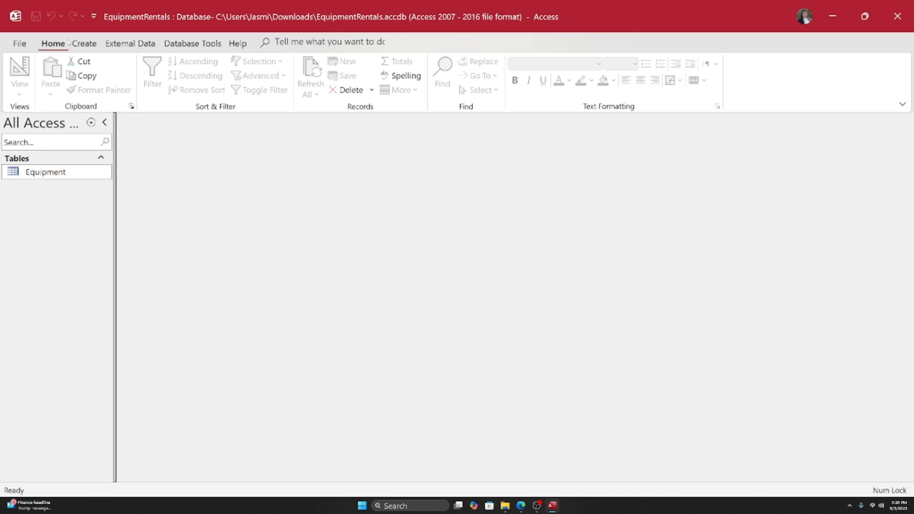
# - Create a new blank table in the EquipmentRentals database
pyautogui.click(83, 44)
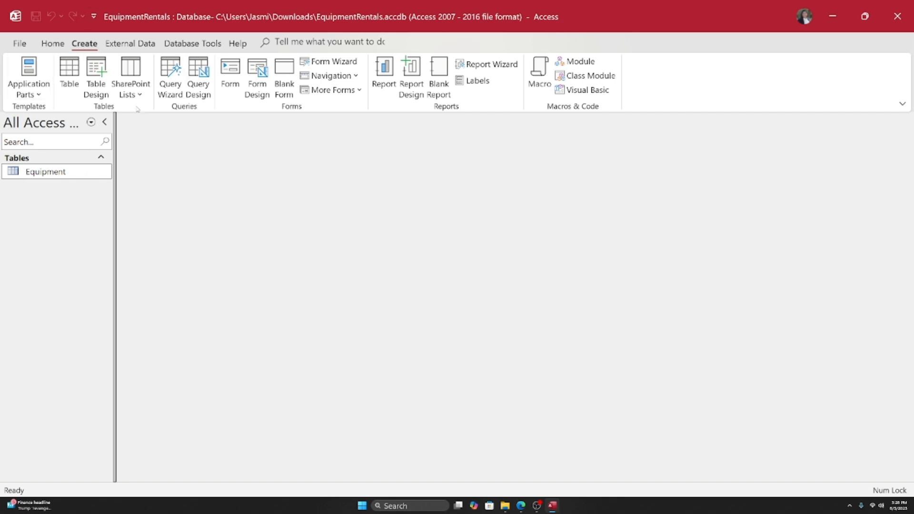
pyautogui.click(70, 91)
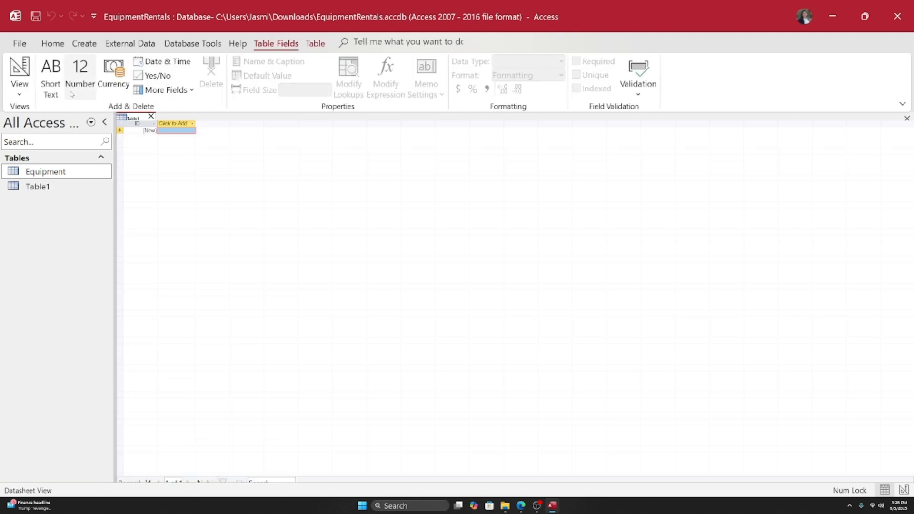
pyautogui.click(324, 43)
# - Enlarge the new table's datasheet text to font size 24
pyautogui.click(47, 46)
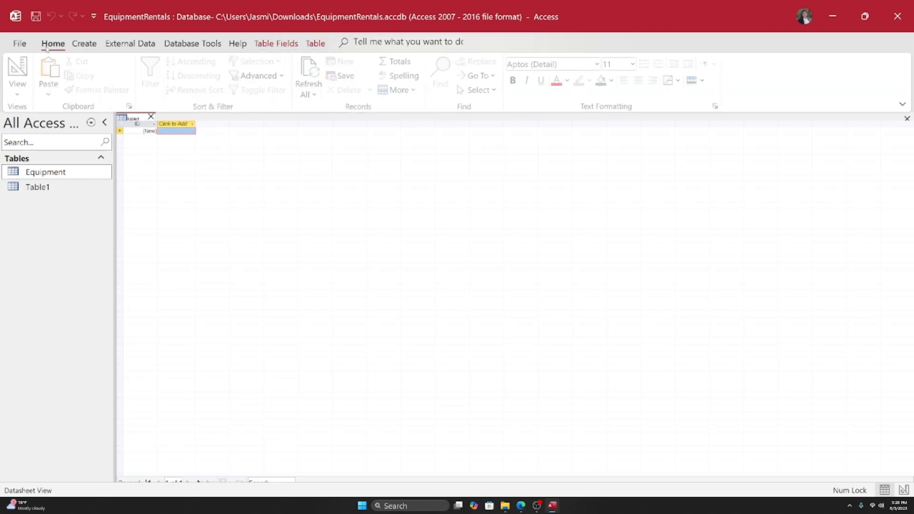
pyautogui.click(634, 64)
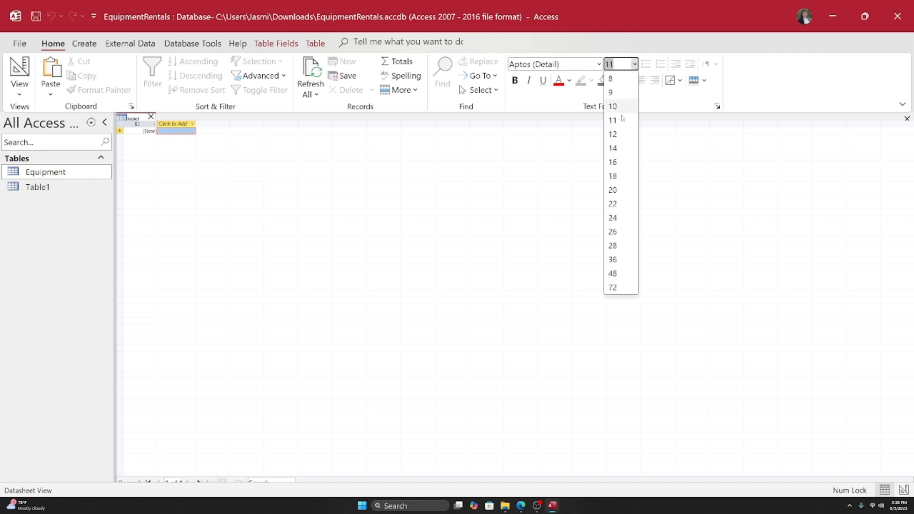
pyautogui.click(612, 134)
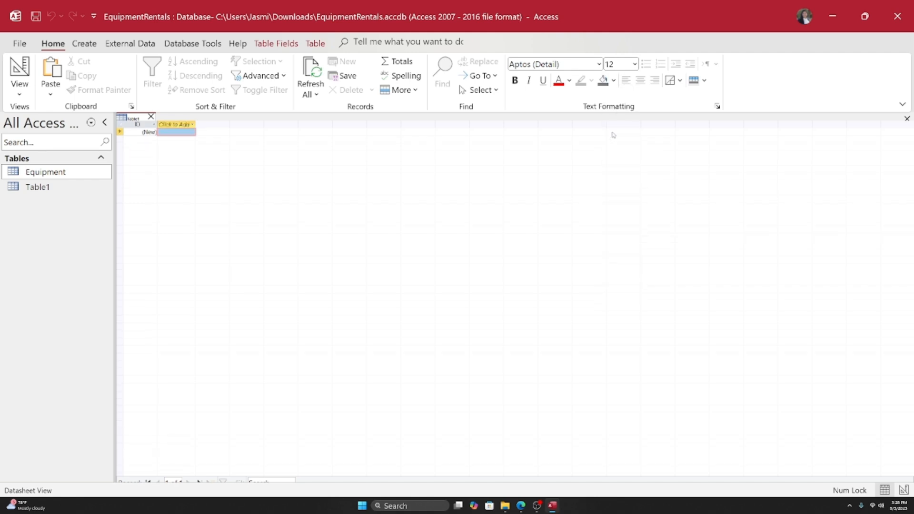
pyautogui.click(634, 64)
pyautogui.click(613, 176)
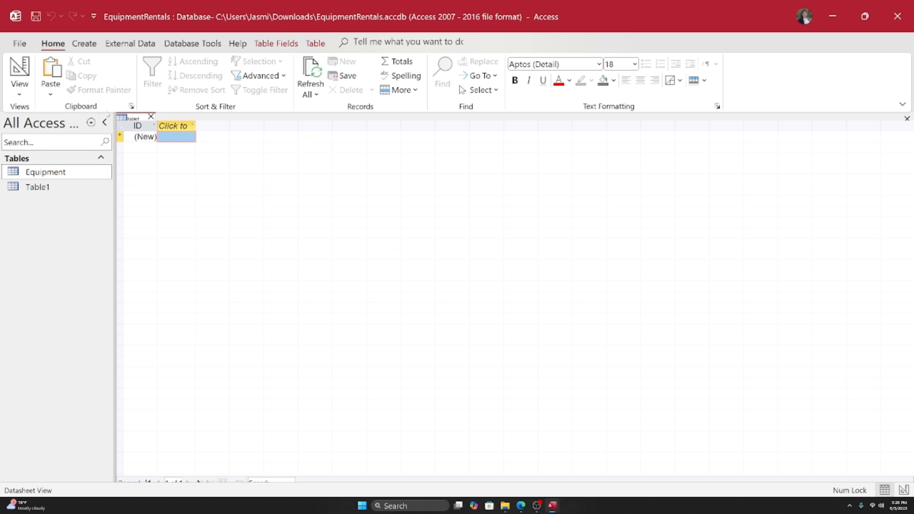
pyautogui.click(634, 64)
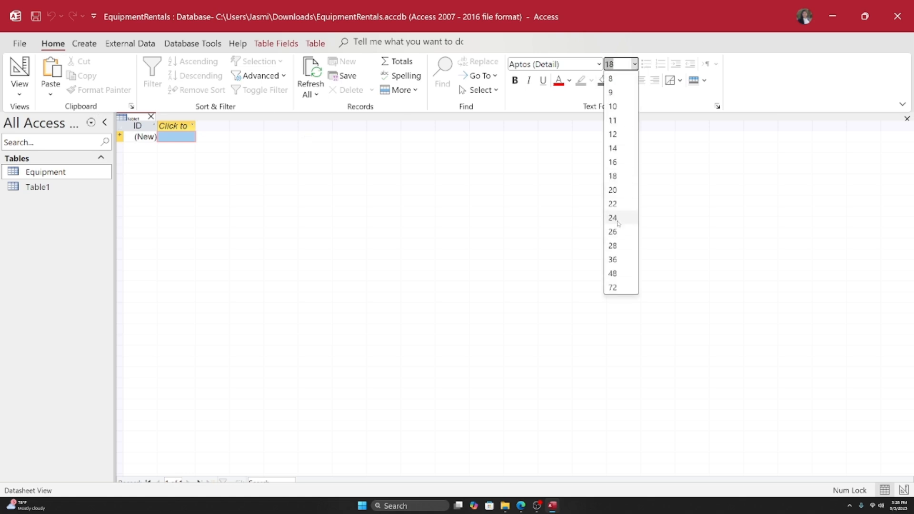
pyautogui.click(619, 218)
# - Select the whole datasheet and fit its column widths to their contents
pyautogui.click(120, 128)
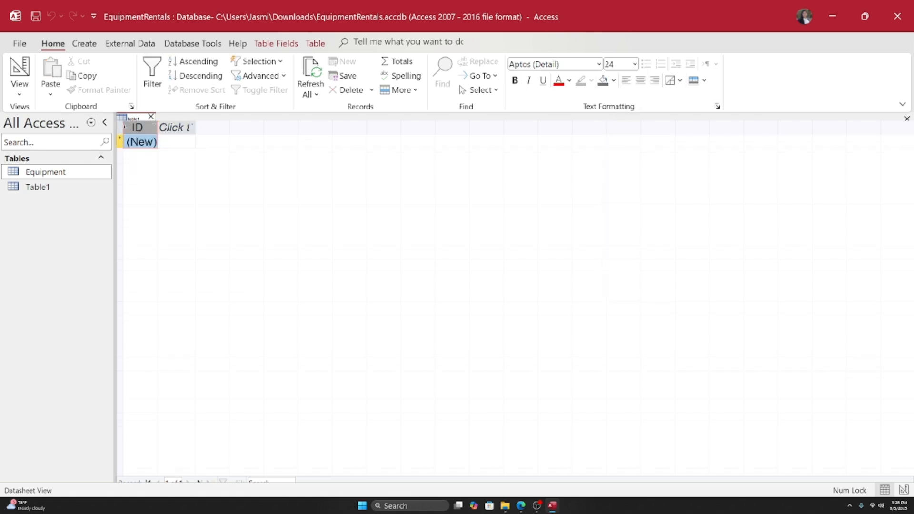
pyautogui.click(121, 129)
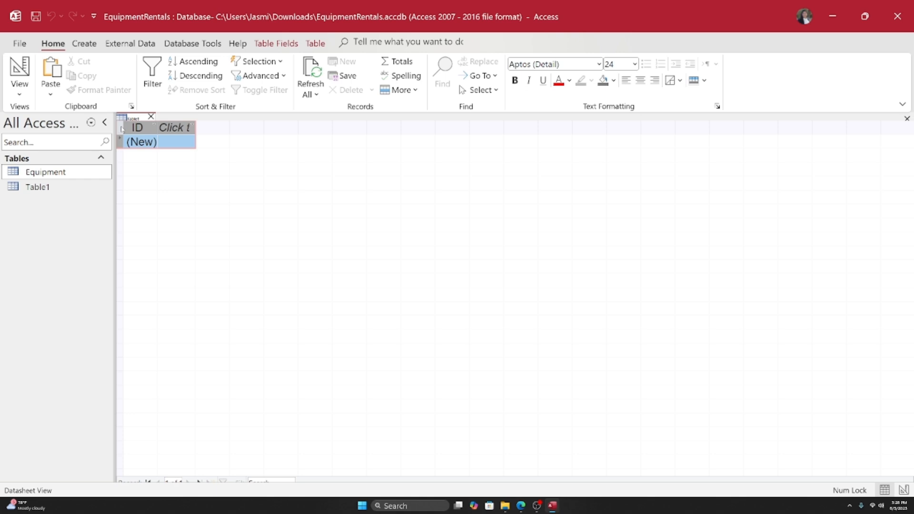
pyautogui.doubleClick(156, 128)
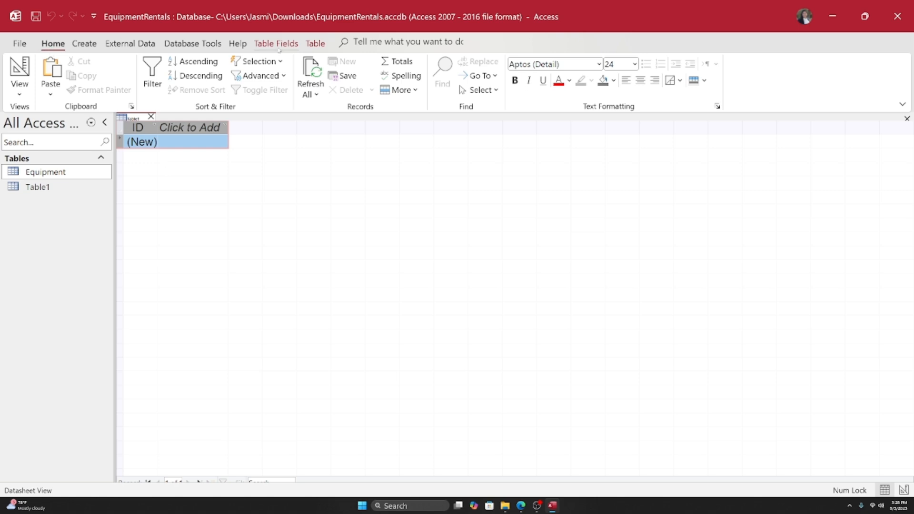
pyautogui.click(276, 47)
pyautogui.click(314, 47)
pyautogui.click(274, 46)
pyautogui.click(193, 43)
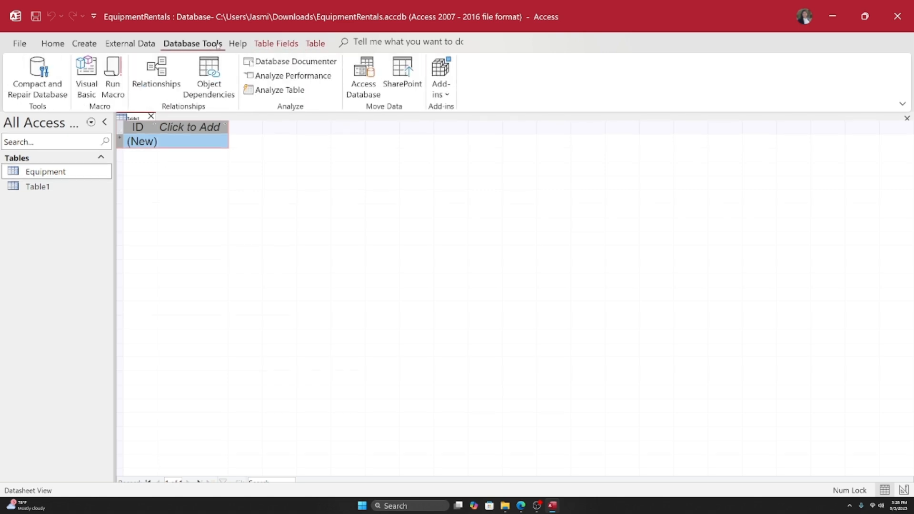
pyautogui.click(285, 45)
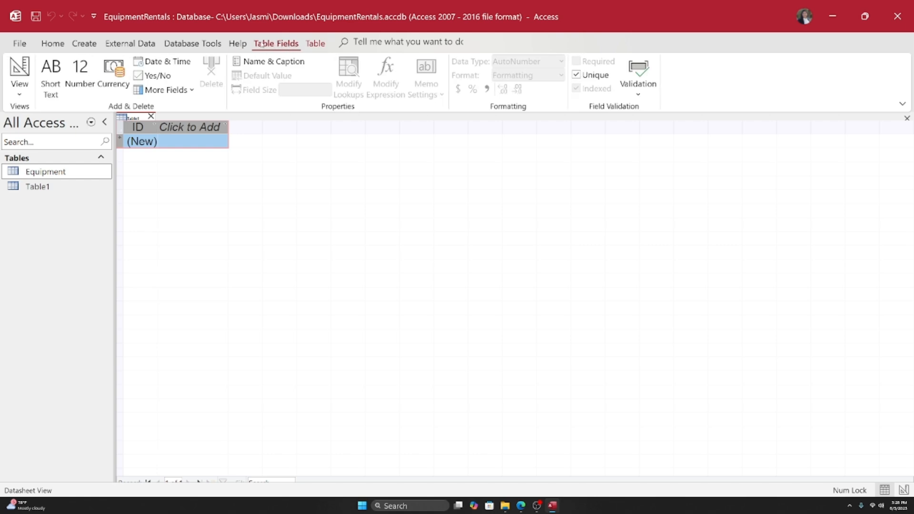
# - Switch the new table to Design View, saving it under the name Test
pyautogui.click(55, 46)
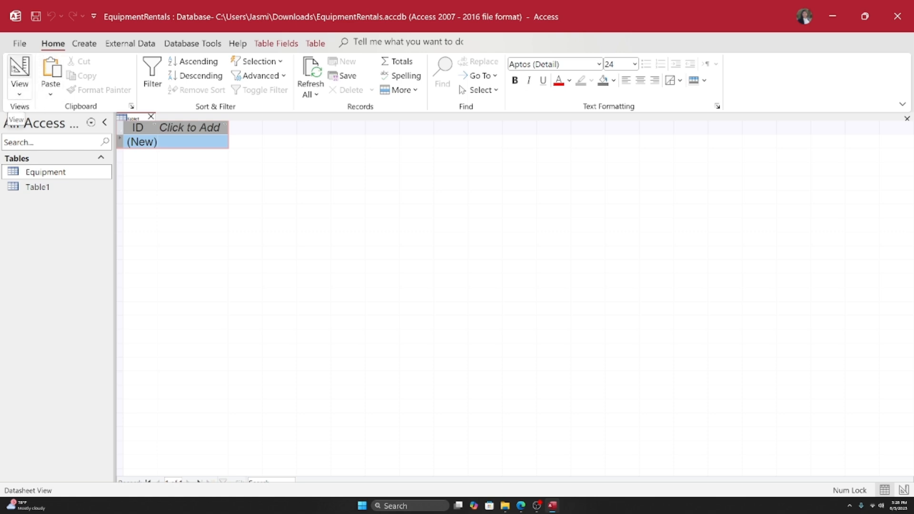
pyautogui.click(20, 95)
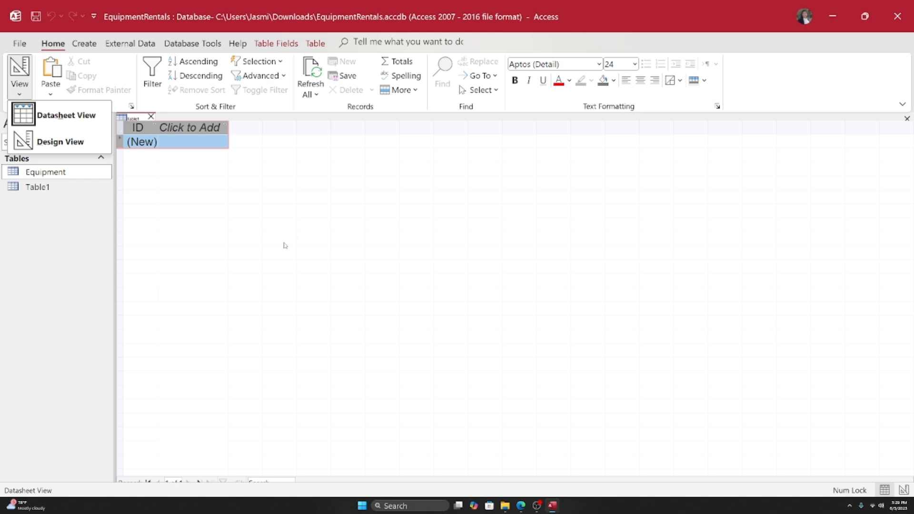
pyautogui.click(54, 143)
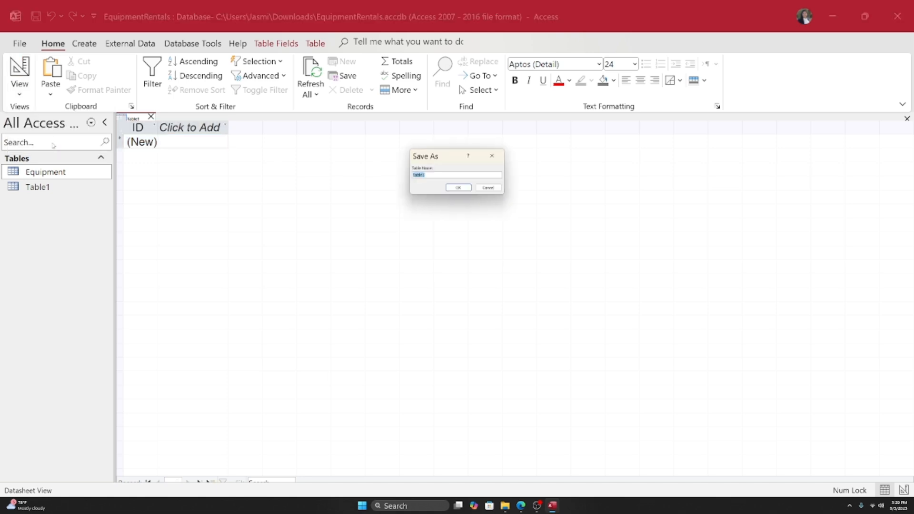
pyautogui.write('Test')
pyautogui.click(458, 188)
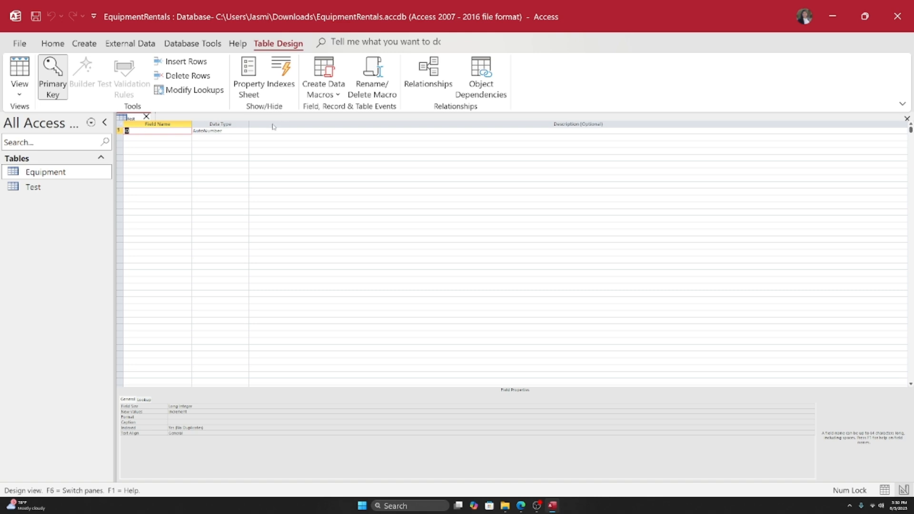
# - Rename the ID field to ItemID and set its data type to Short Text
pyautogui.click(143, 130)
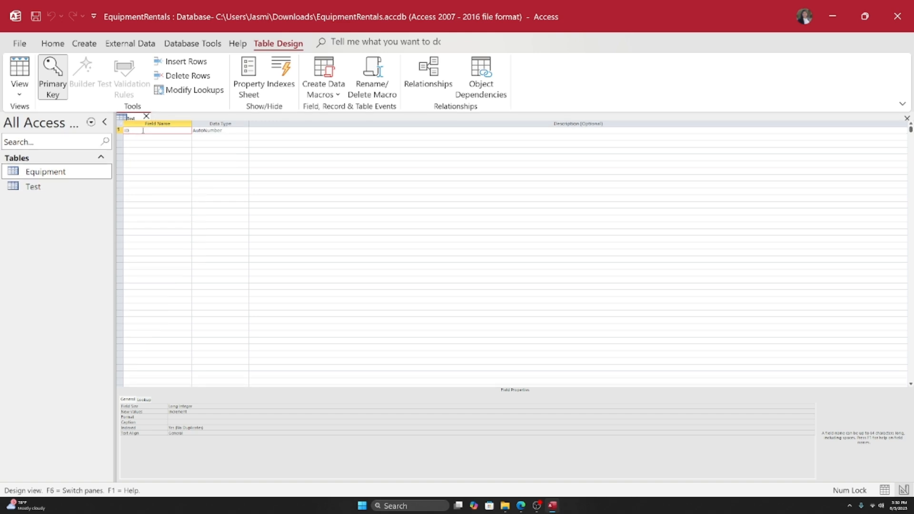
pyautogui.press('BackSpace')
pyautogui.write('Item')
pyautogui.click(227, 130)
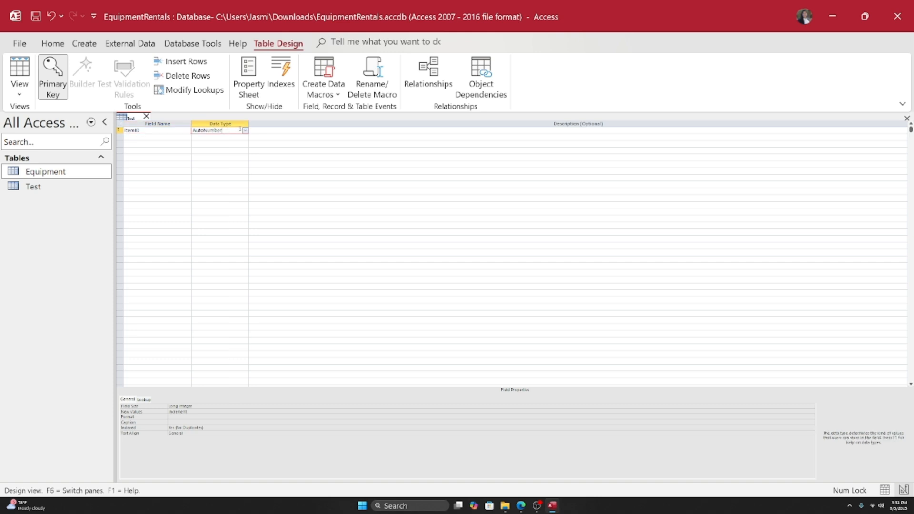
pyautogui.click(245, 130)
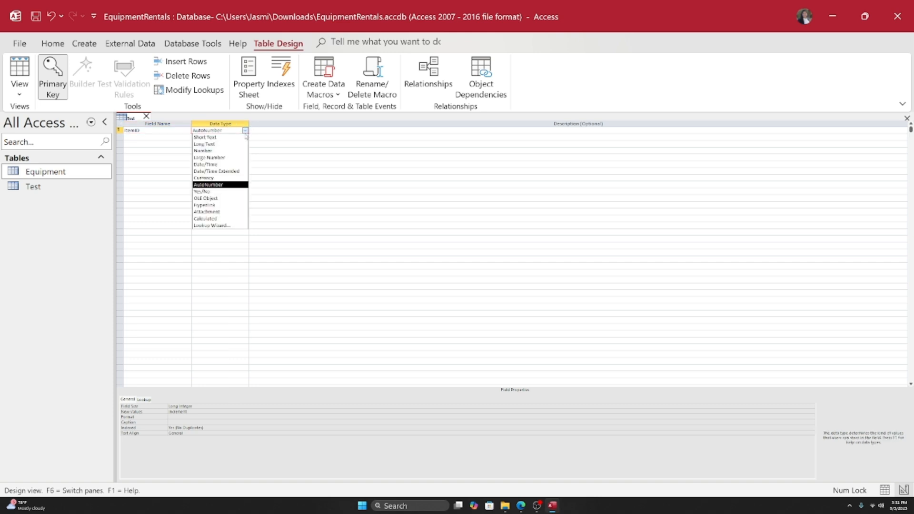
pyautogui.click(216, 138)
pyautogui.click(140, 138)
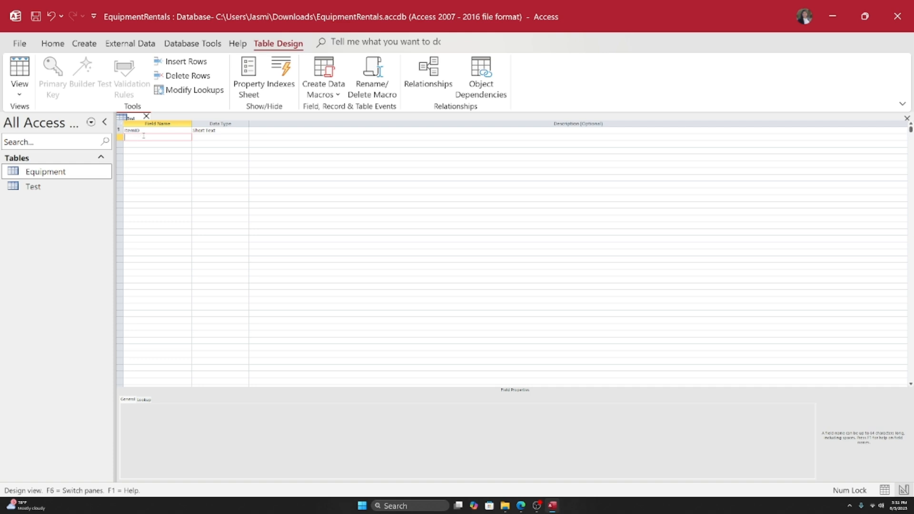
pyautogui.click(136, 131)
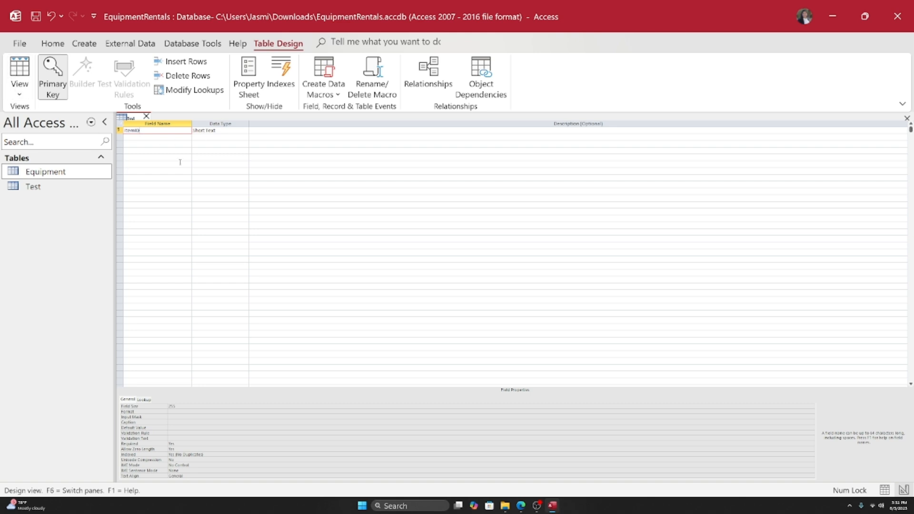
# - Add an ItemName field with the Short Text data type and the description "Name of the item"
pyautogui.click(149, 139)
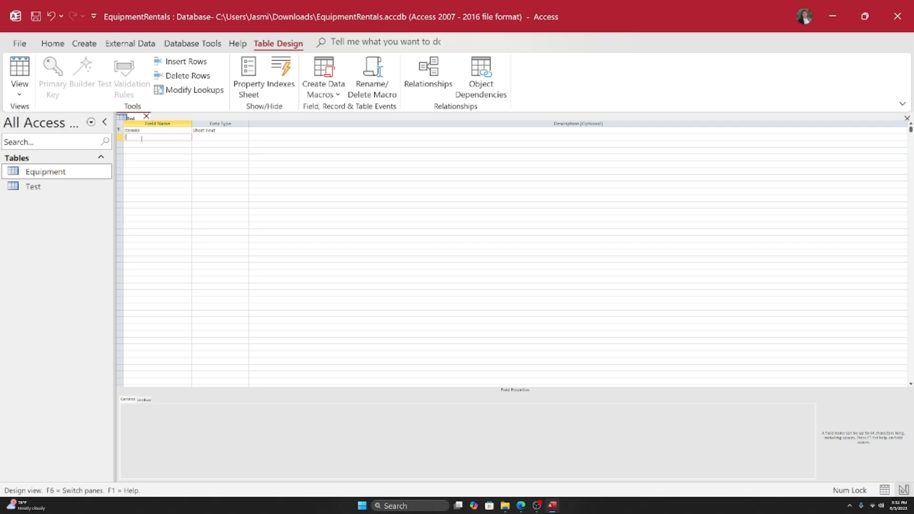
pyautogui.write('temName')
pyautogui.press('Tab')
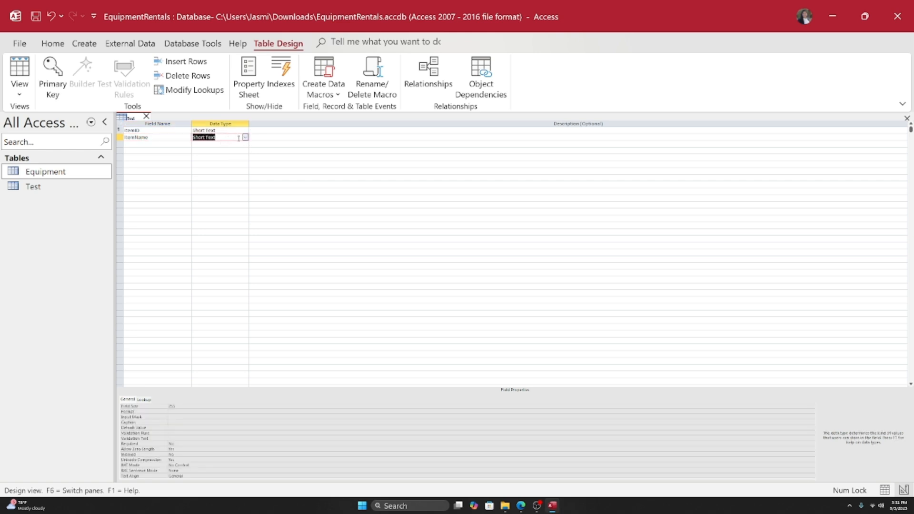
pyautogui.click(245, 137)
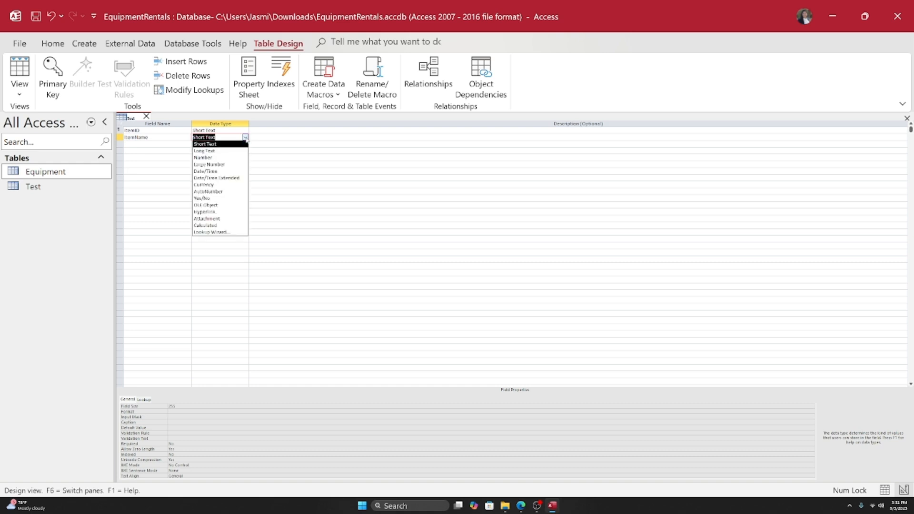
pyautogui.click(219, 145)
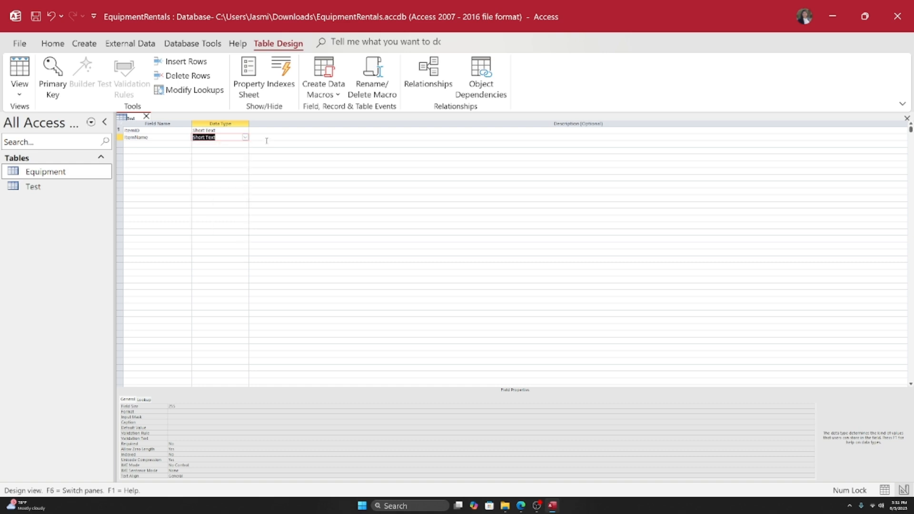
pyautogui.click(263, 137)
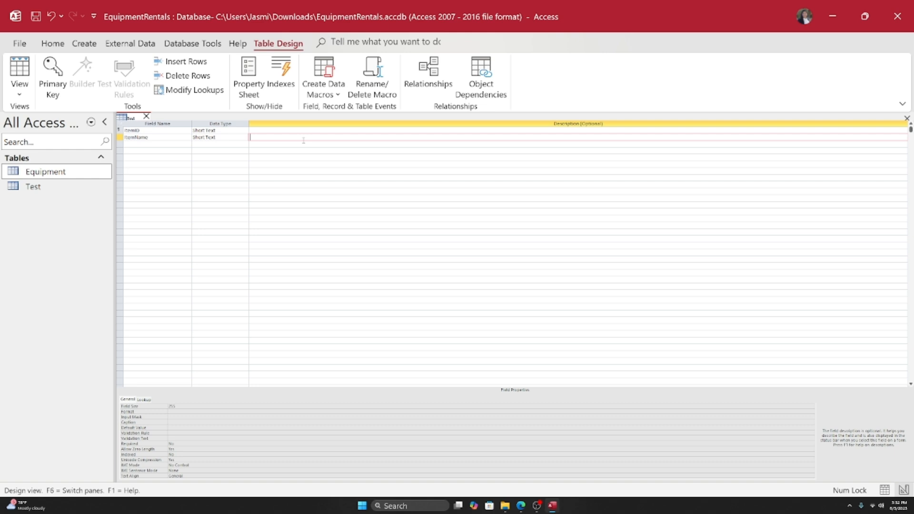
pyautogui.write('Name of the item')
# - Add a Price field with the Currency data type and the description "Price of the item per unit", and save the table
pyautogui.click(142, 142)
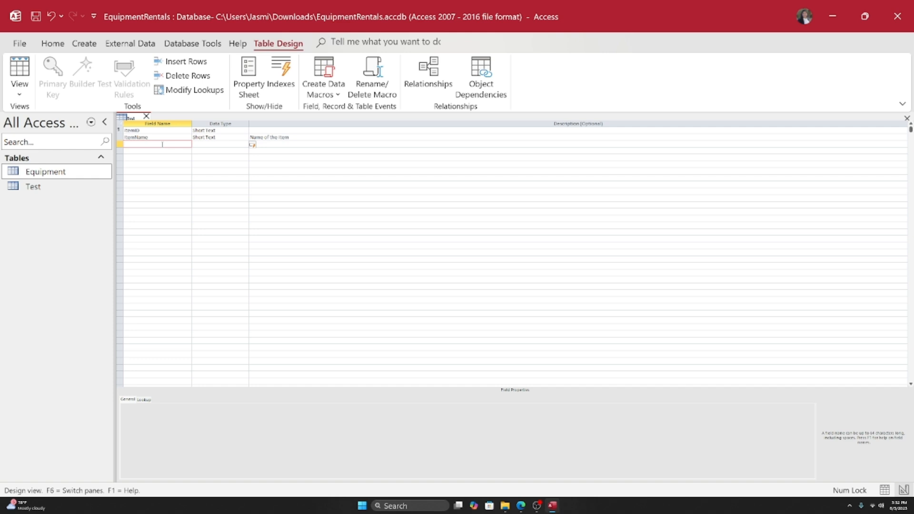
pyautogui.write('Pri')
pyautogui.write('ce')
pyautogui.click(200, 143)
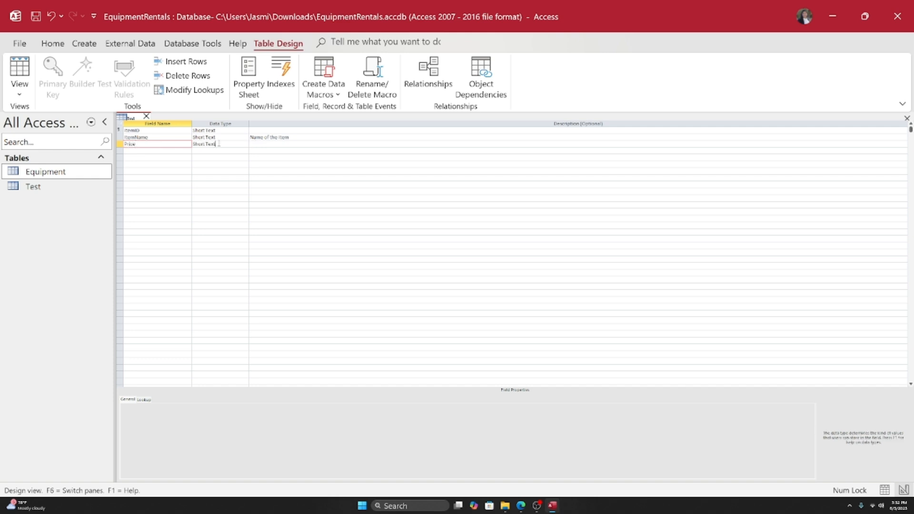
pyautogui.click(245, 144)
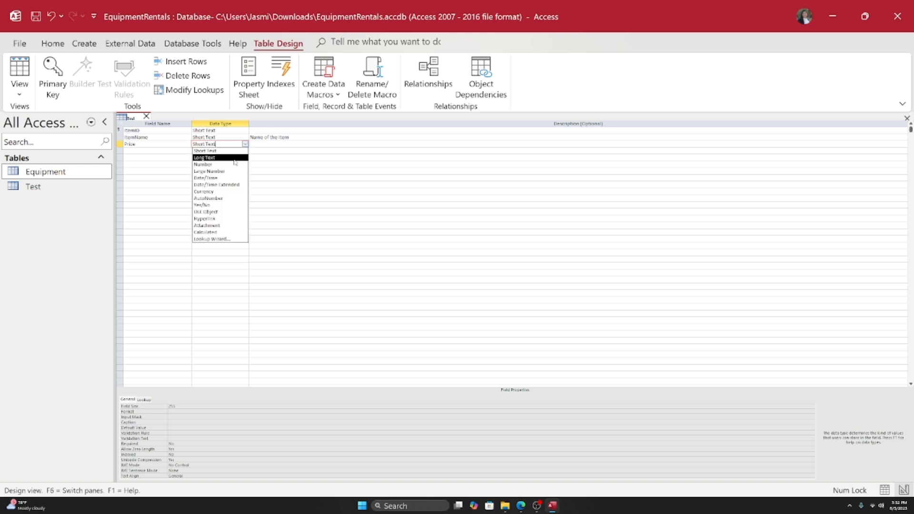
pyautogui.click(226, 192)
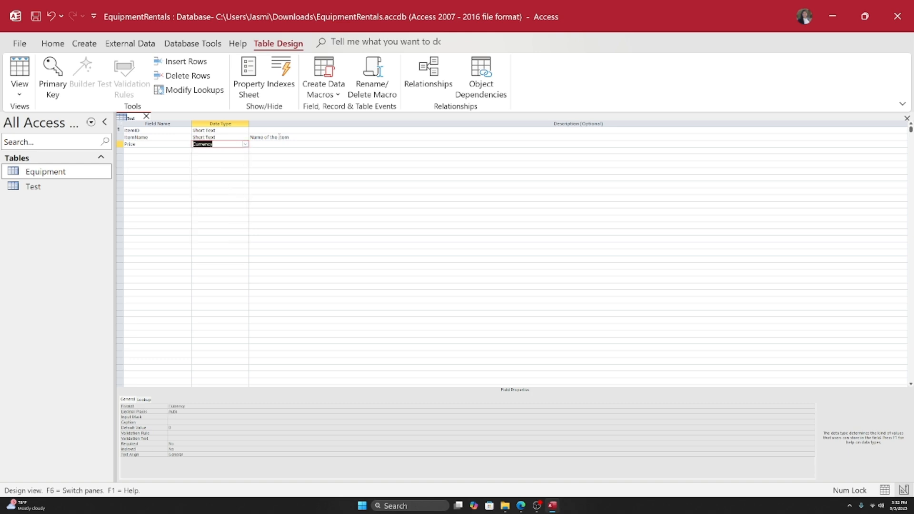
pyautogui.click(261, 143)
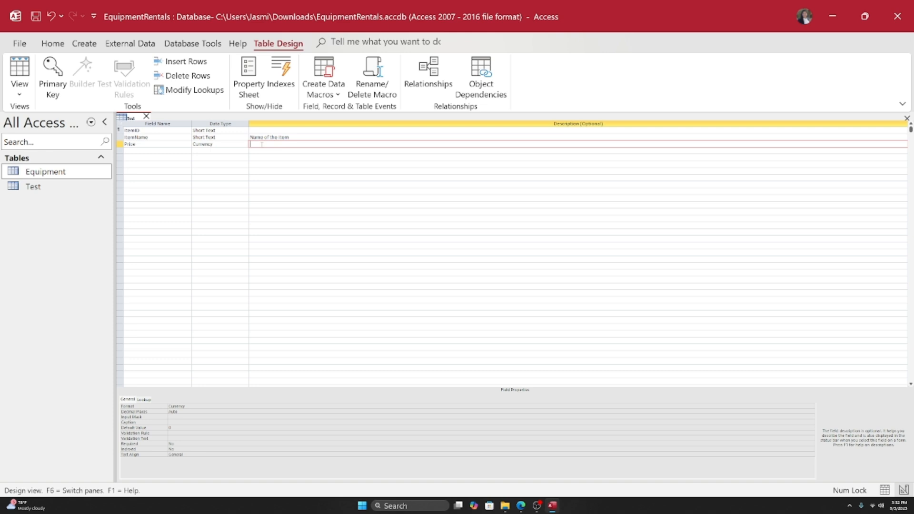
pyautogui.write('Price of the item per unit')
pyautogui.hotkey('ctrl', 's')
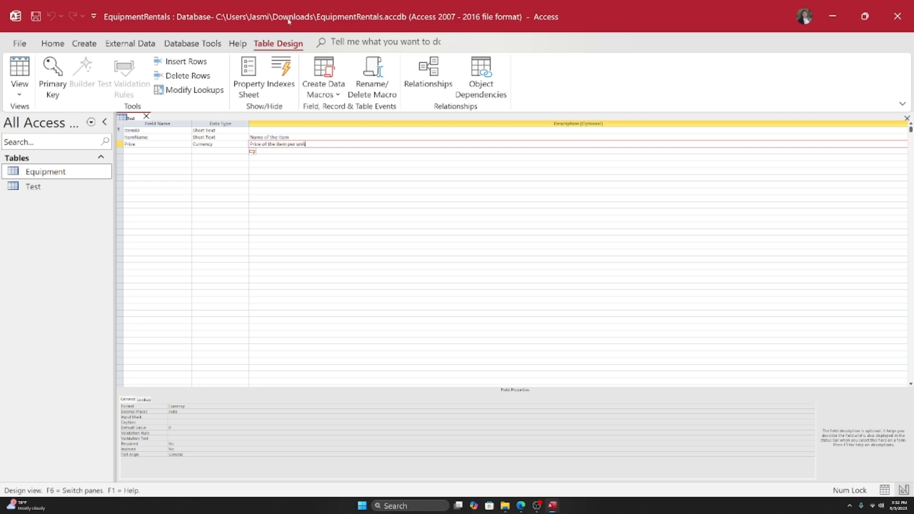
# - Switch the Test table to Datasheet View and fit all column widths to their contents
pyautogui.click(18, 96)
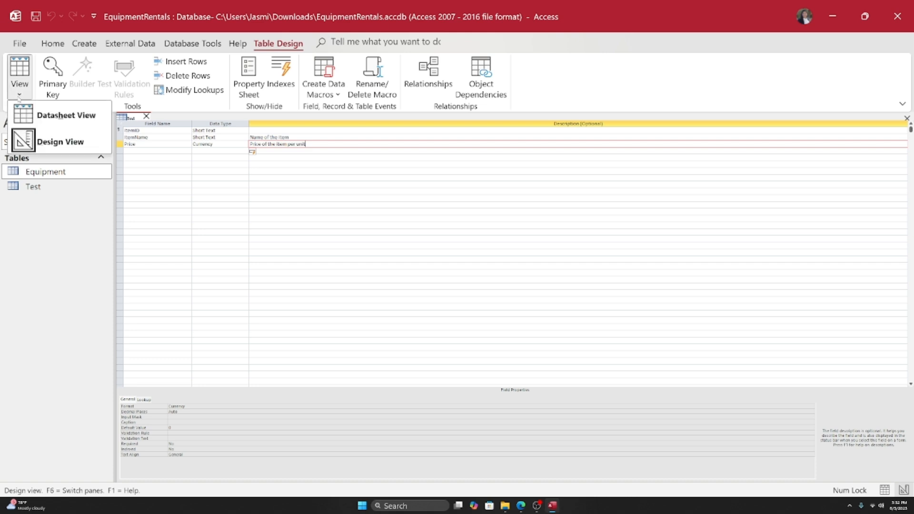
pyautogui.click(56, 120)
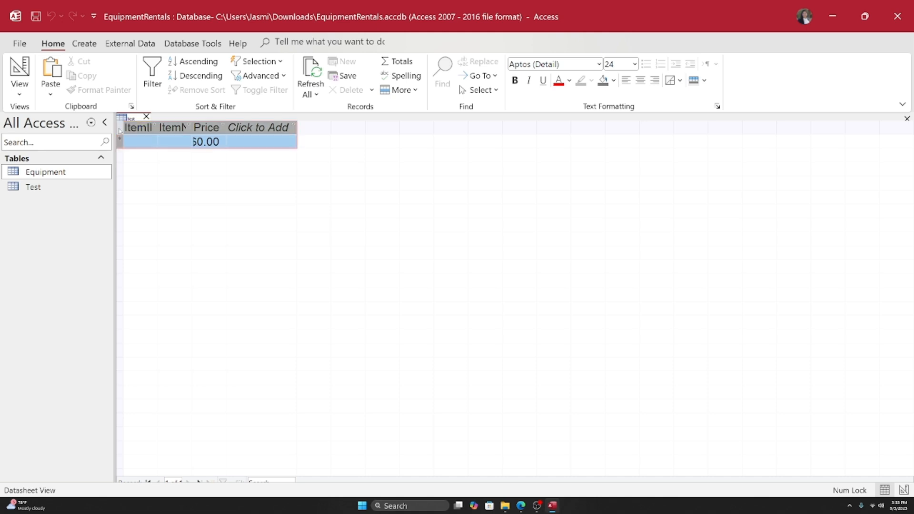
pyautogui.click(120, 128)
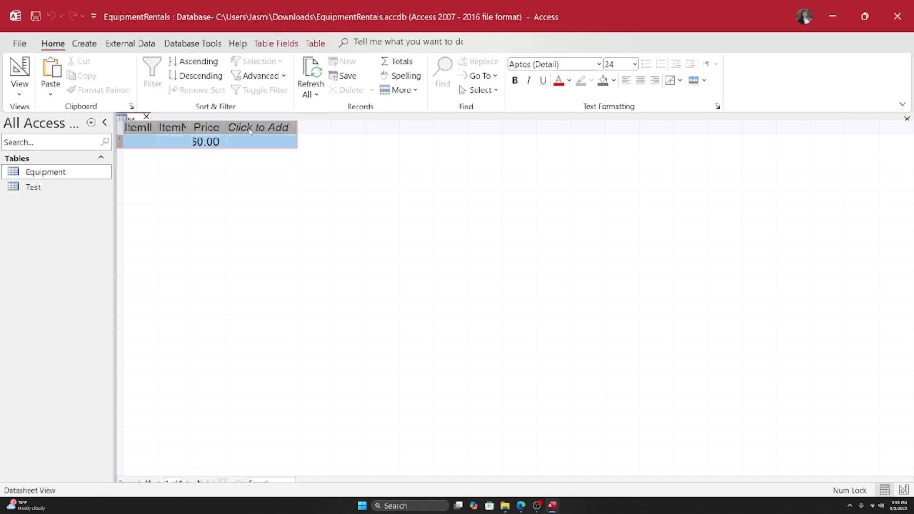
pyautogui.doubleClick(193, 127)
pyautogui.click(187, 141)
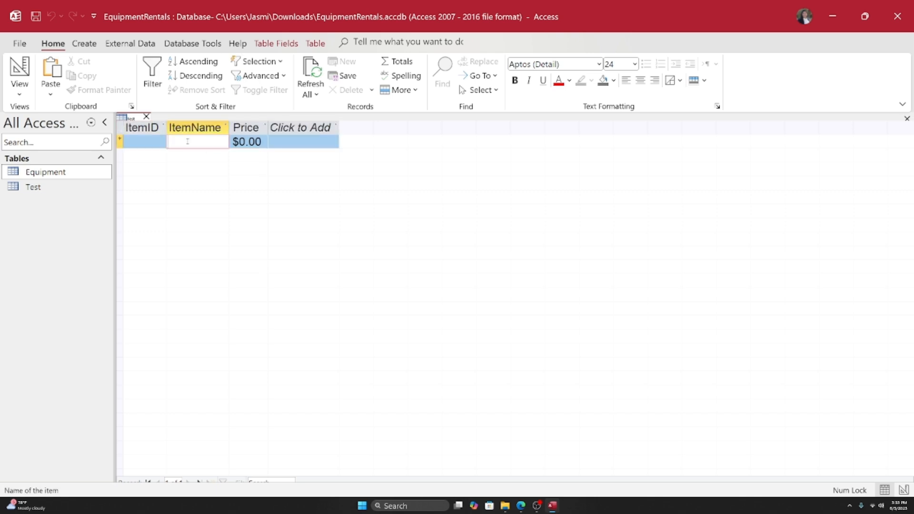
# - Select the ItemID, ItemName and Price columns in turn to examine the field descriptions shown for them
pyautogui.click(139, 129)
pyautogui.click(194, 128)
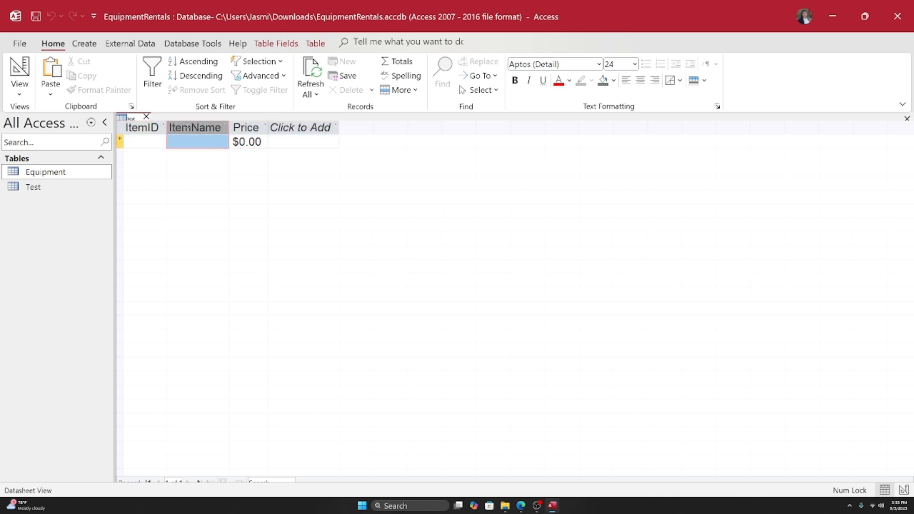
pyautogui.click(245, 128)
pyautogui.click(19, 90)
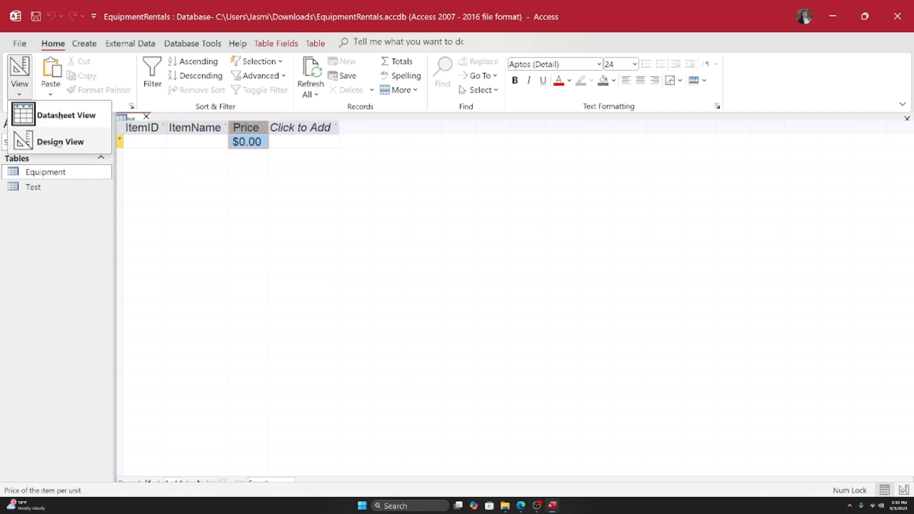
pyautogui.click(201, 130)
pyautogui.click(197, 127)
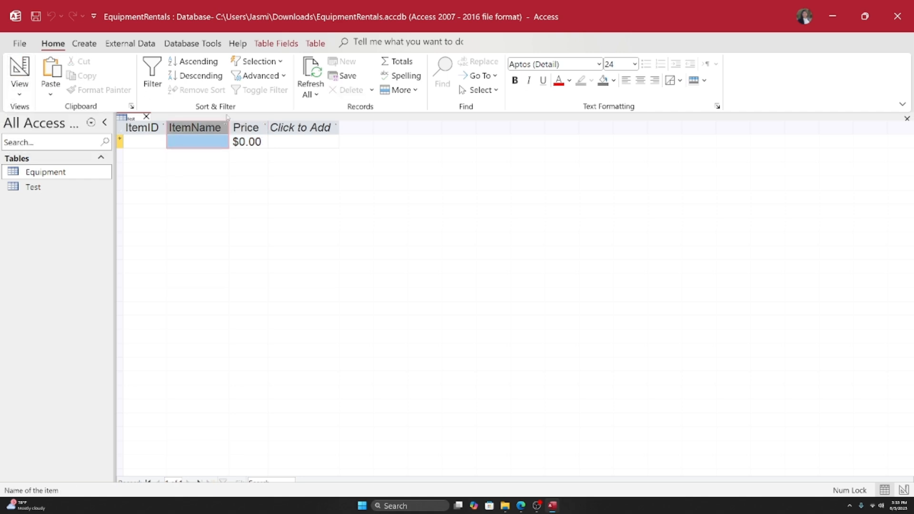
pyautogui.click(245, 128)
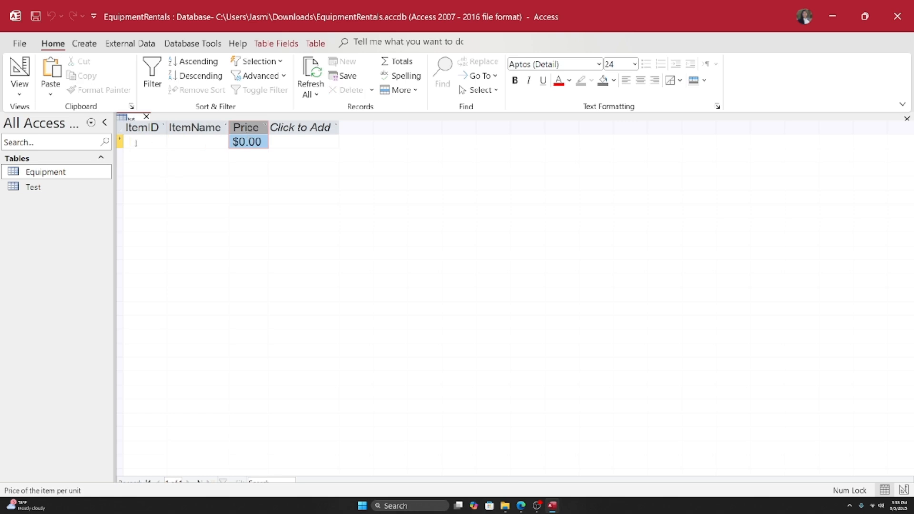
# - Enter the first record with ItemID 123, ItemName Book and Price 10
pyautogui.click(136, 142)
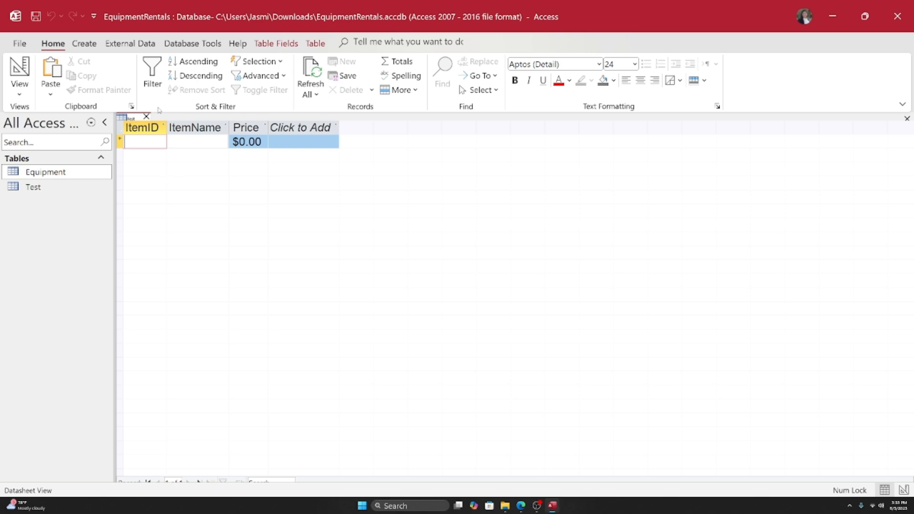
pyautogui.write('123')
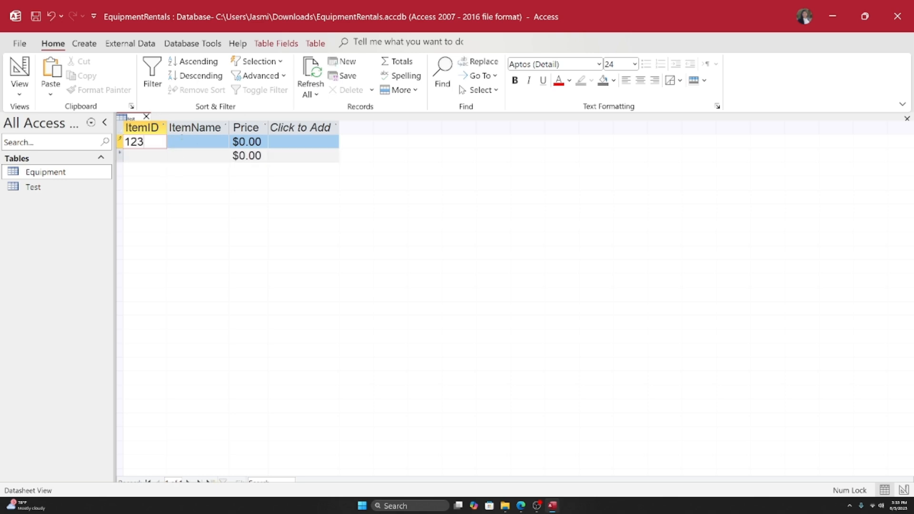
pyautogui.click(179, 143)
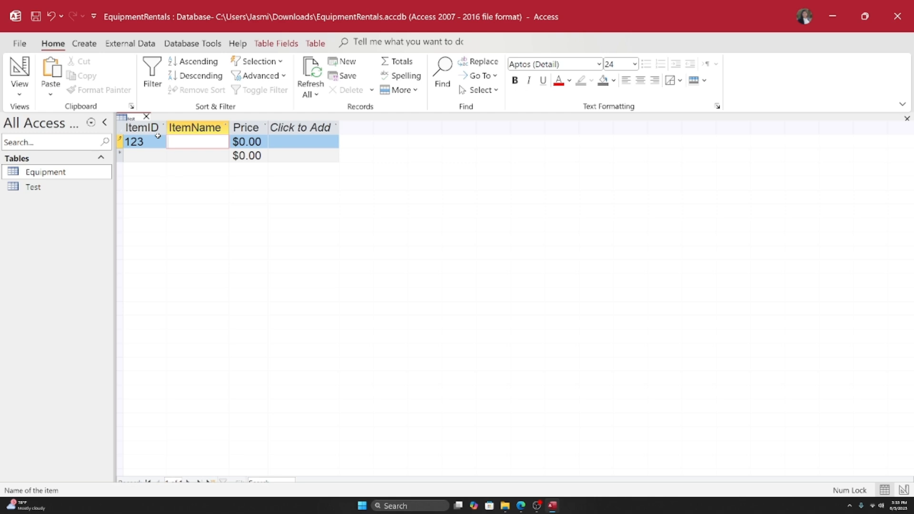
pyautogui.write('Book')
pyautogui.click(248, 141)
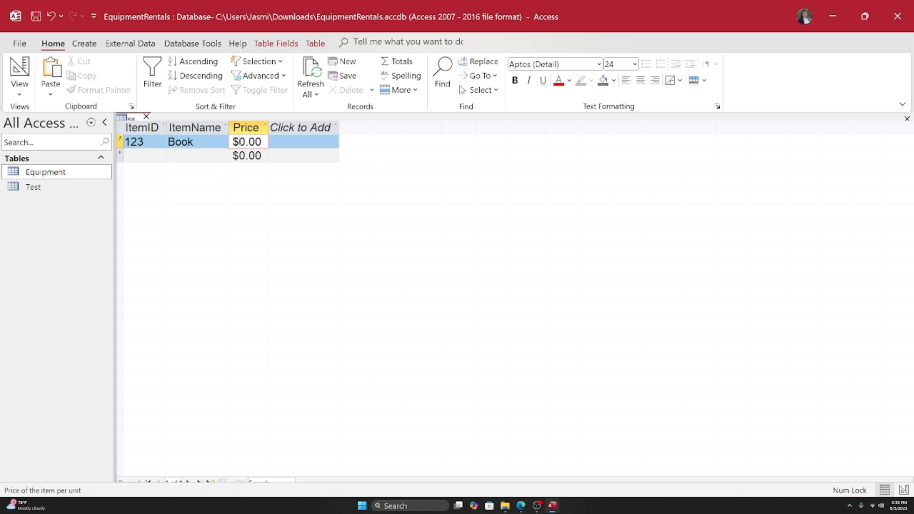
pyautogui.write('1')
# - Enter a second record with ItemID 333, ItemName Spatula and Price 5
pyautogui.click(148, 155)
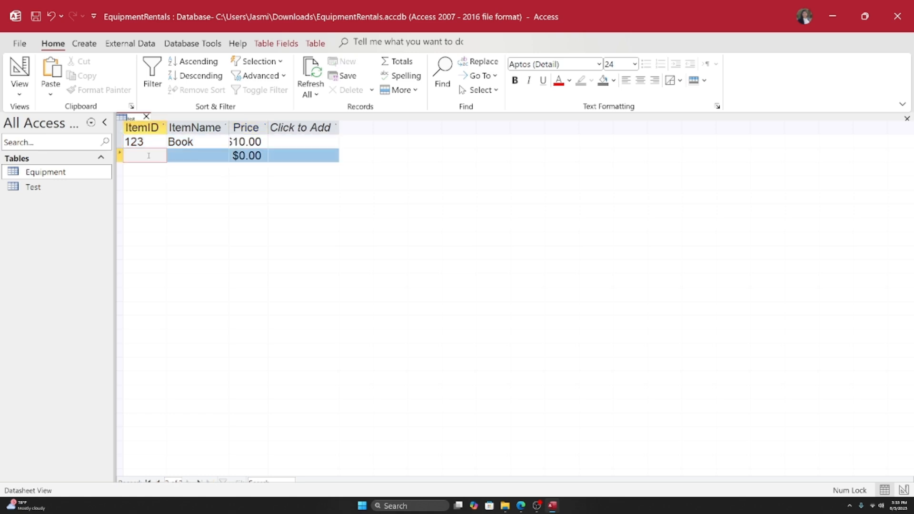
pyautogui.write('333')
pyautogui.press('Tab')
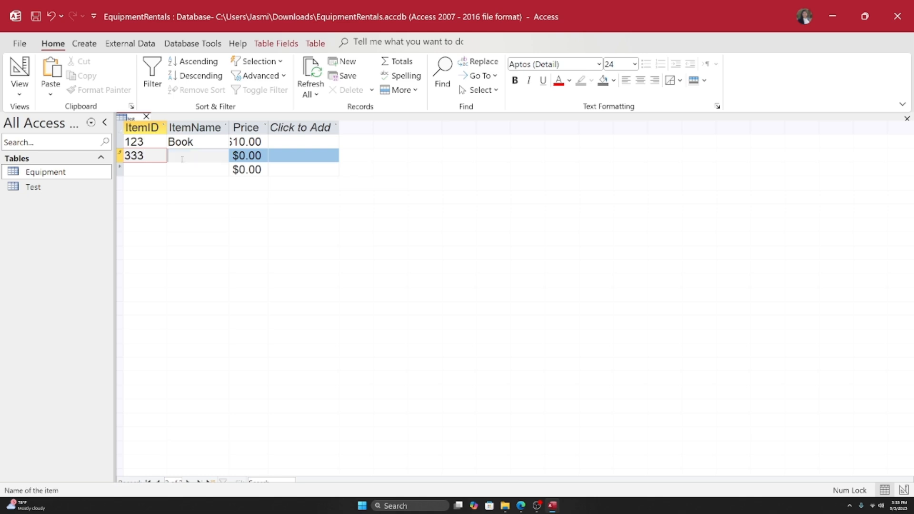
pyautogui.write('Spatula')
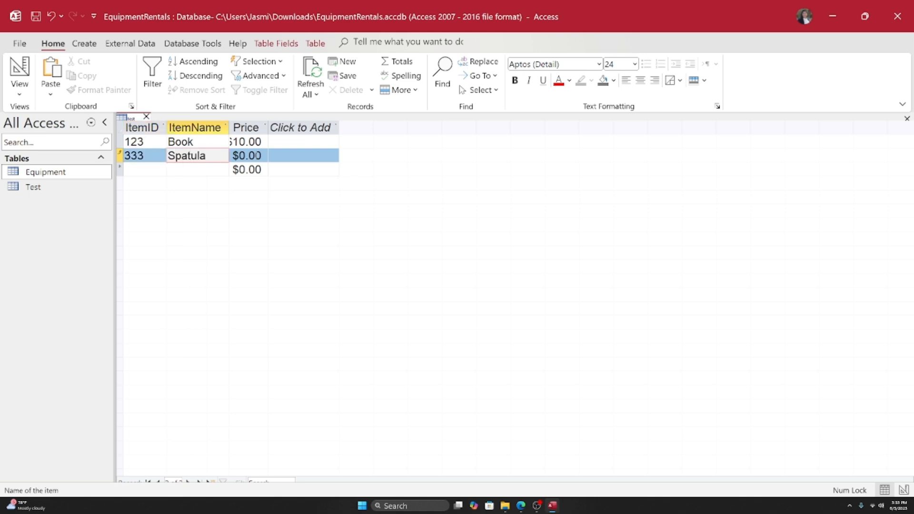
pyautogui.press('Tab')
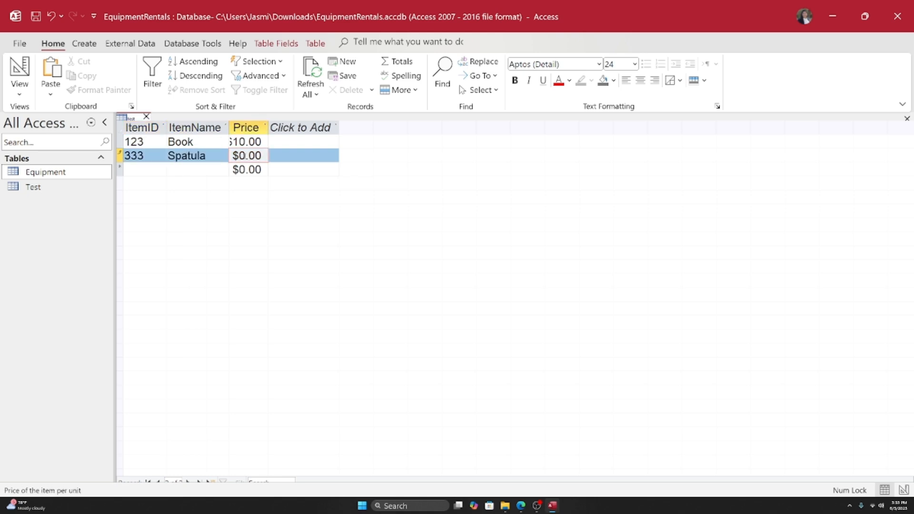
pyautogui.write('5')
pyautogui.click(218, 157)
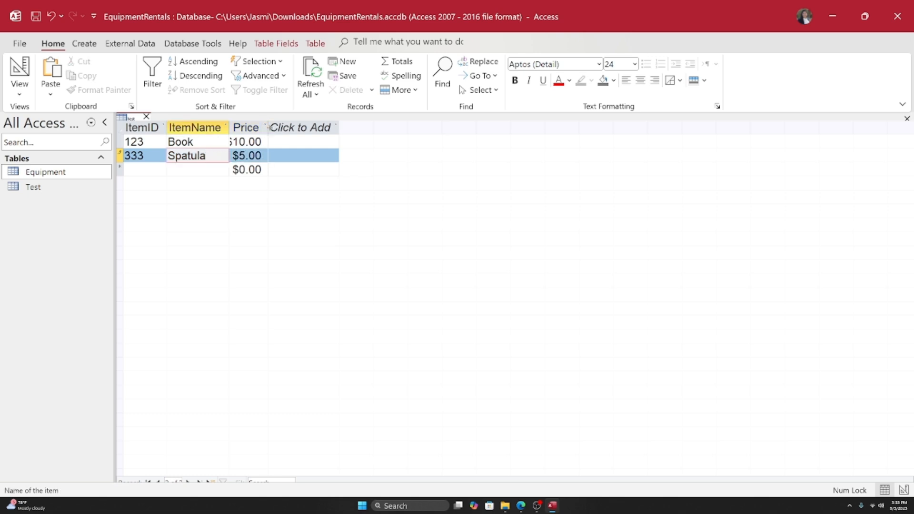
# - Widen the Price column so that the first record's full price fits
pyautogui.moveTo(268, 128); pyautogui.dragTo(271, 130)
pyautogui.click(214, 143)
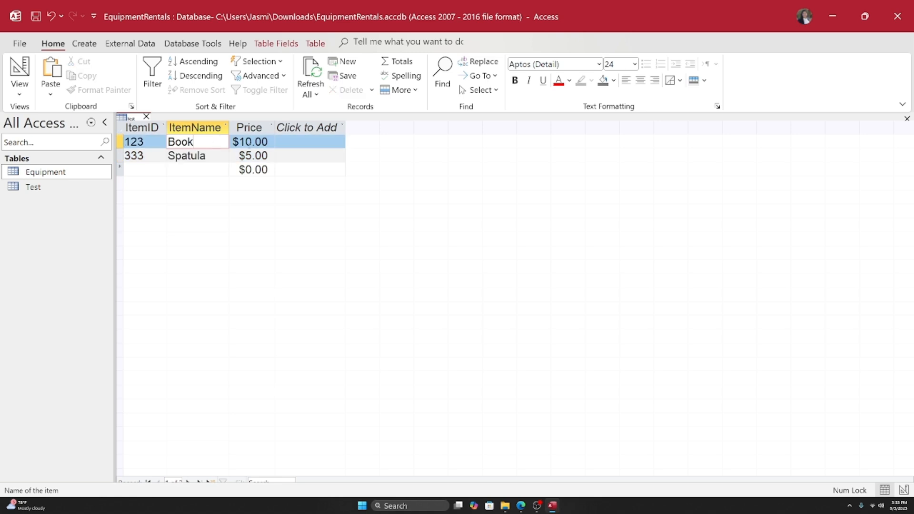
pyautogui.click(249, 142)
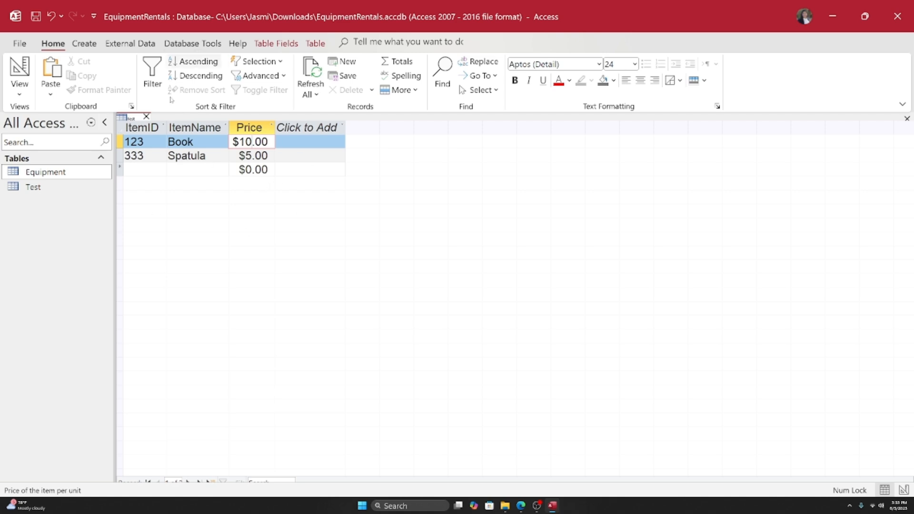
# - Switch the Test table back to Design View
pyautogui.click(19, 88)
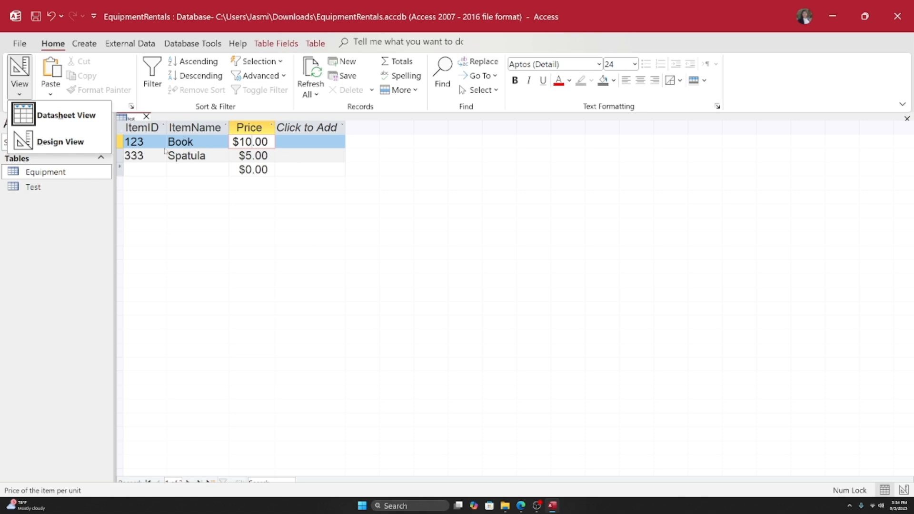
pyautogui.click(38, 145)
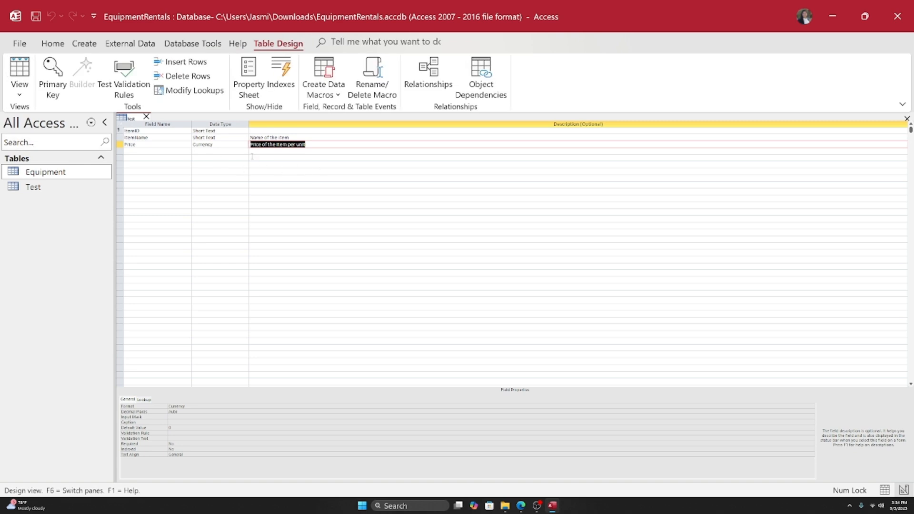
pyautogui.click(314, 147)
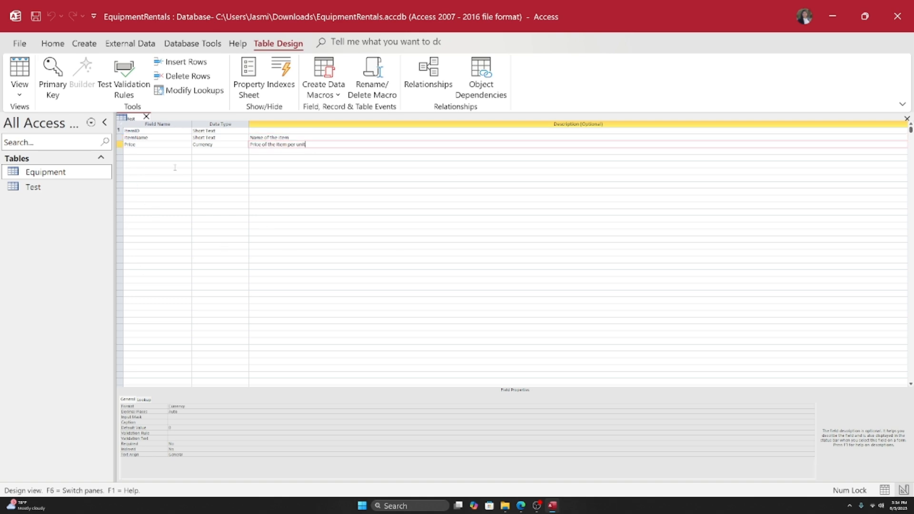
# - Go through the ItemID, ItemName and Price fields to compare the field properties of each
pyautogui.click(172, 144)
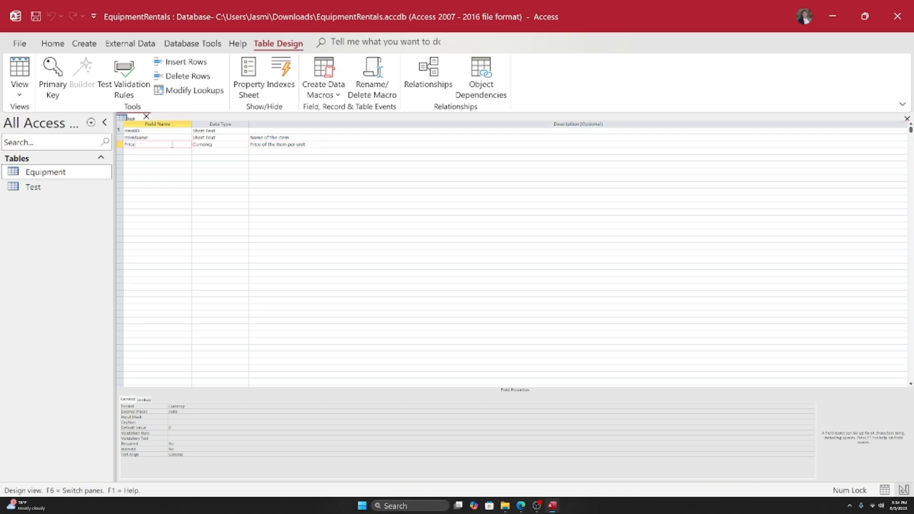
pyautogui.click(168, 139)
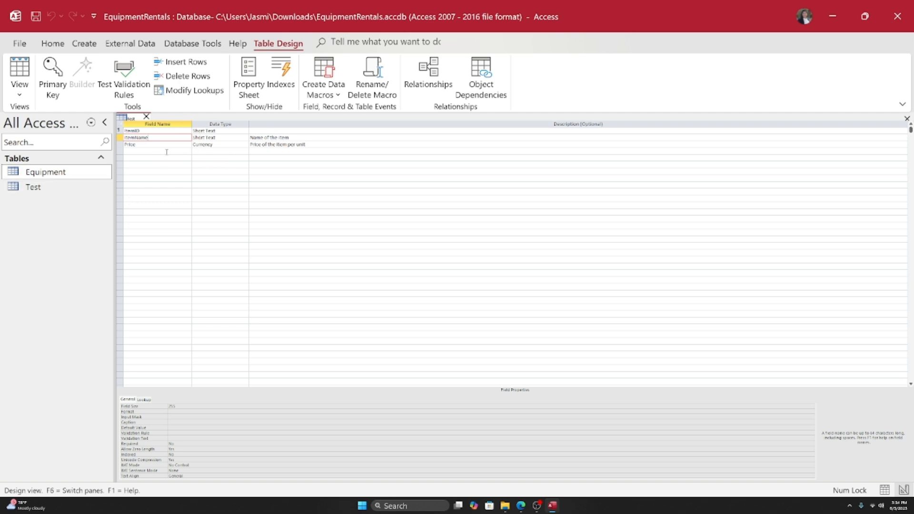
pyautogui.click(142, 146)
pyautogui.click(160, 132)
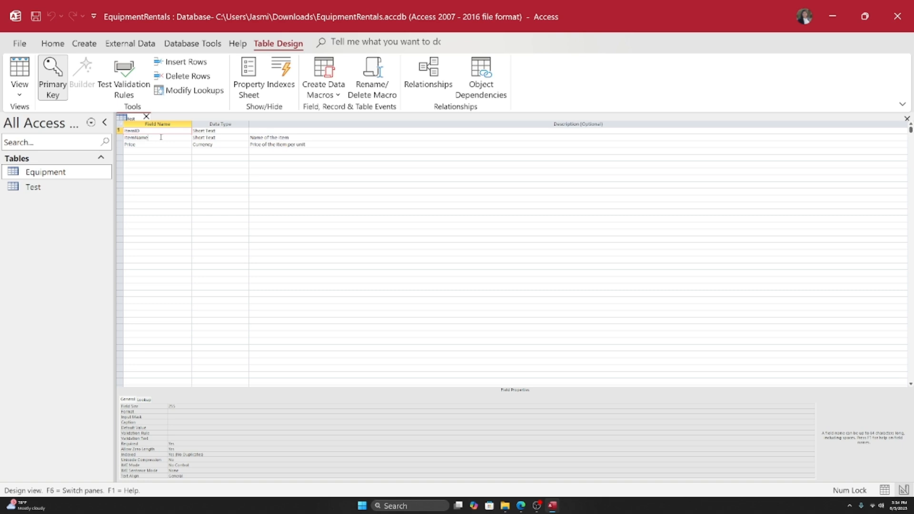
pyautogui.click(161, 137)
pyautogui.click(159, 145)
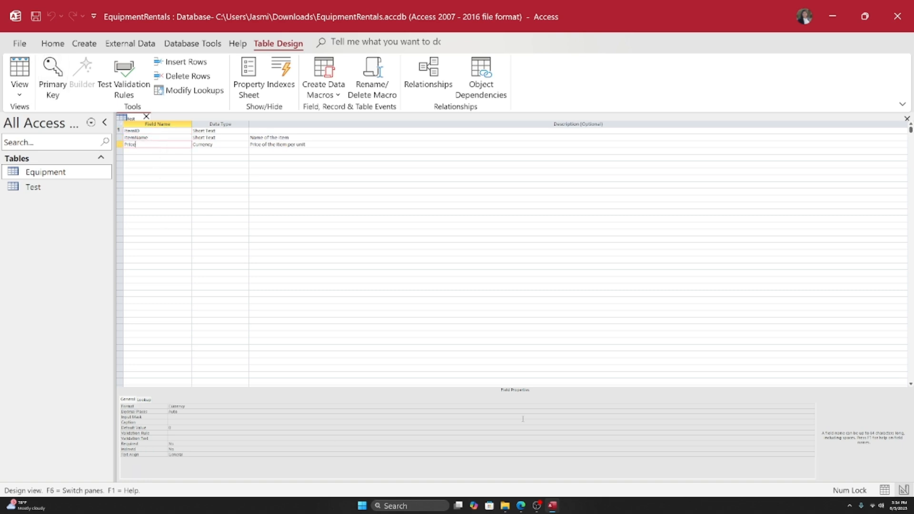
pyautogui.click(368, 383)
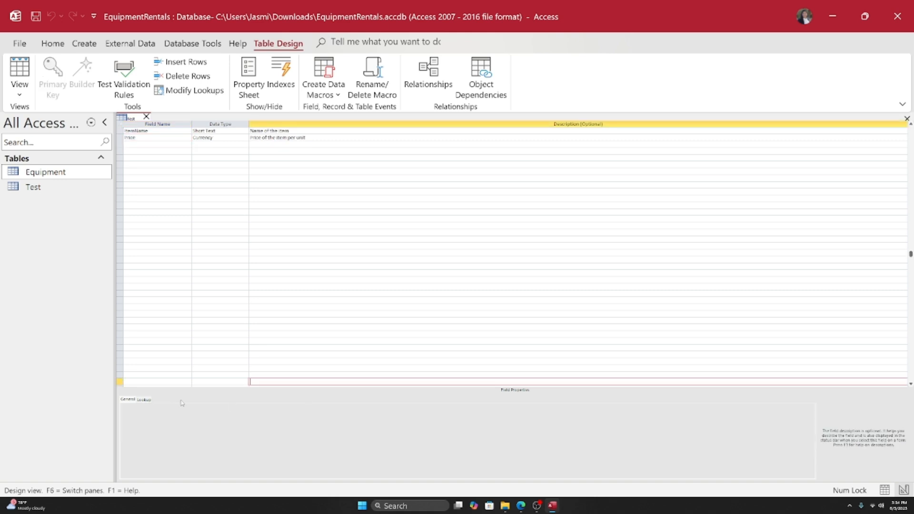
pyautogui.click(135, 138)
pyautogui.click(144, 131)
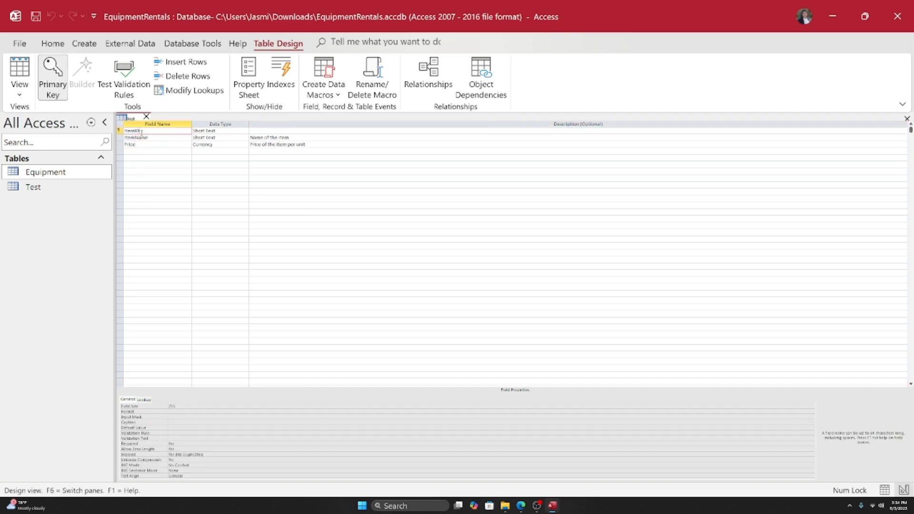
pyautogui.click(149, 138)
pyautogui.click(149, 146)
pyautogui.click(149, 138)
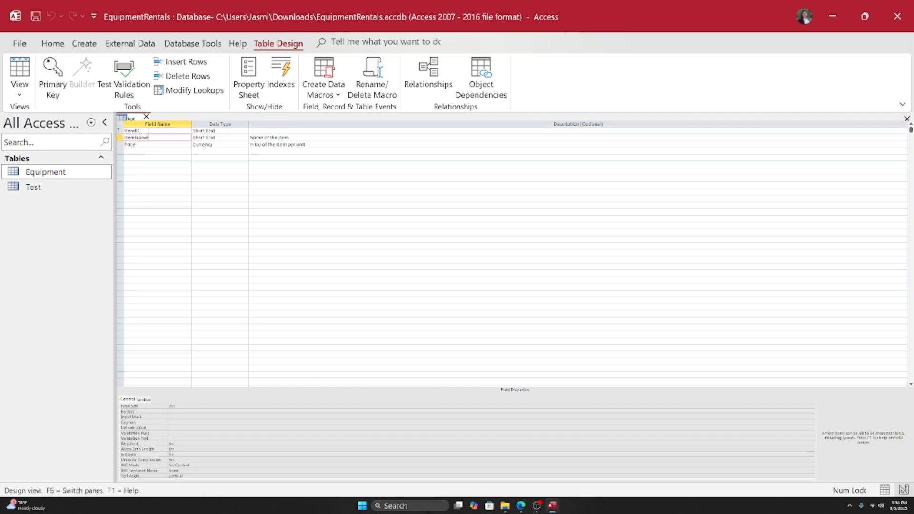
# - Replace the Field Size of the ItemName field with a shorter character limit
pyautogui.click(147, 131)
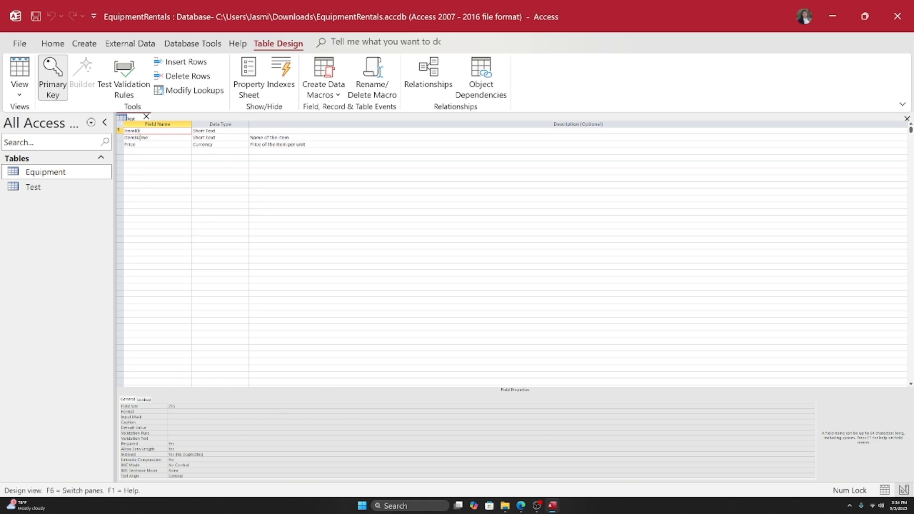
pyautogui.click(141, 138)
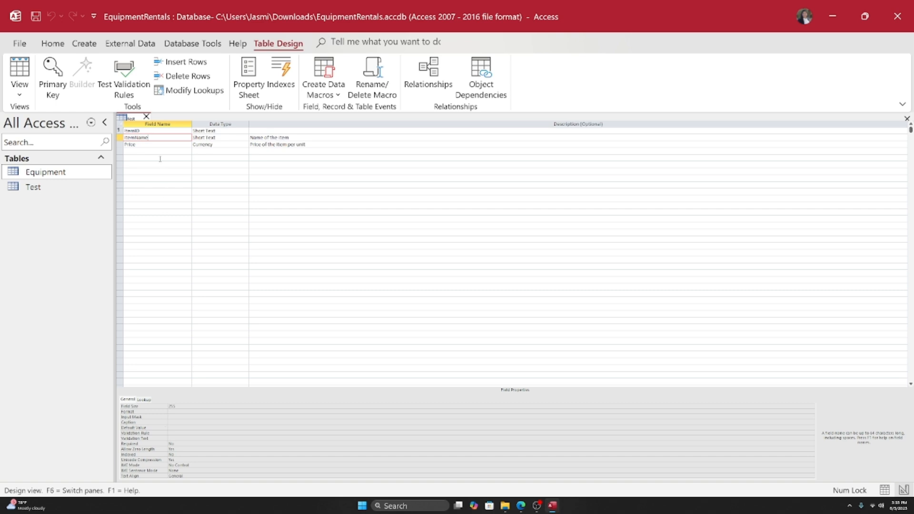
pyautogui.click(151, 131)
pyautogui.click(144, 137)
pyautogui.click(119, 138)
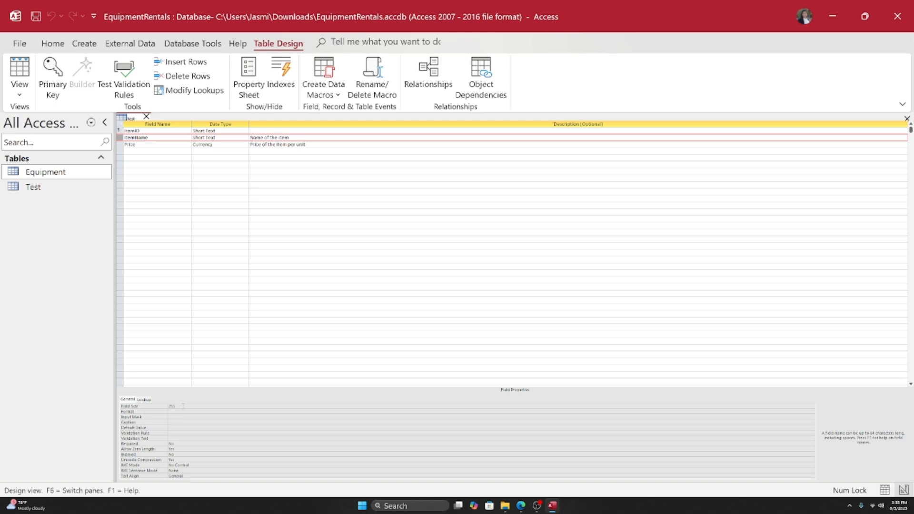
pyautogui.click(183, 406)
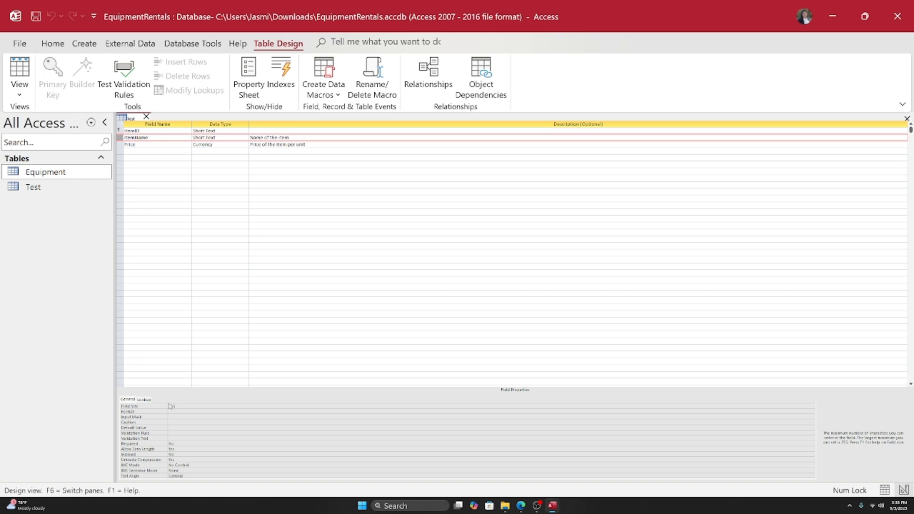
pyautogui.press('BackSpace')
pyautogui.press('BackSpace')
pyautogui.press('BackSpace')
pyautogui.click(180, 411)
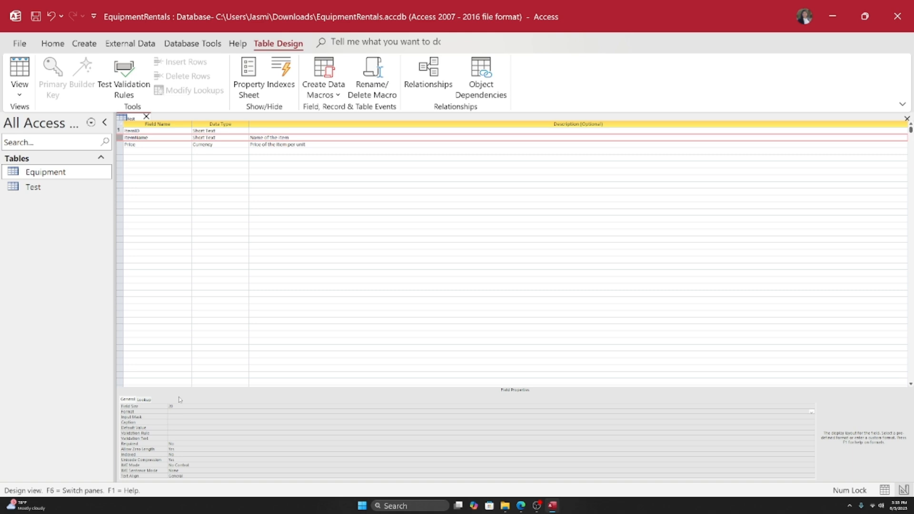
# - Set the Field Size of the ItemID field to 3
pyautogui.click(136, 145)
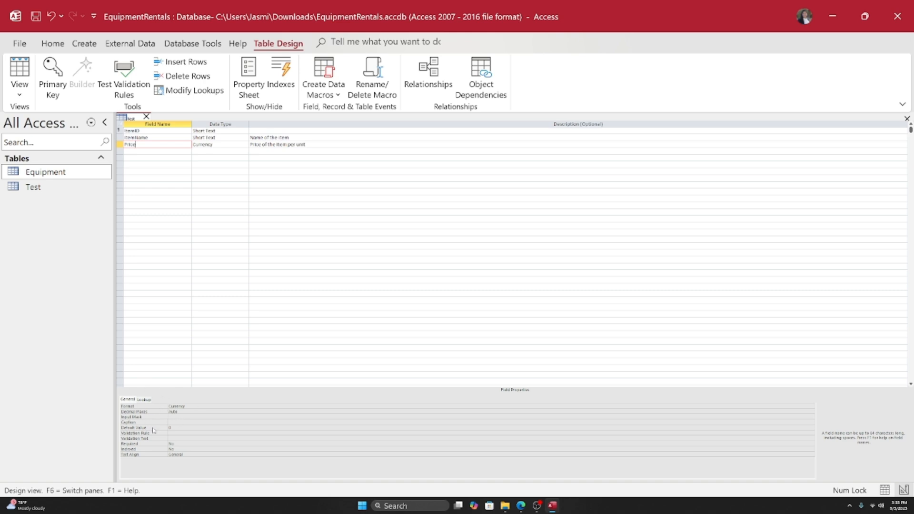
pyautogui.click(151, 130)
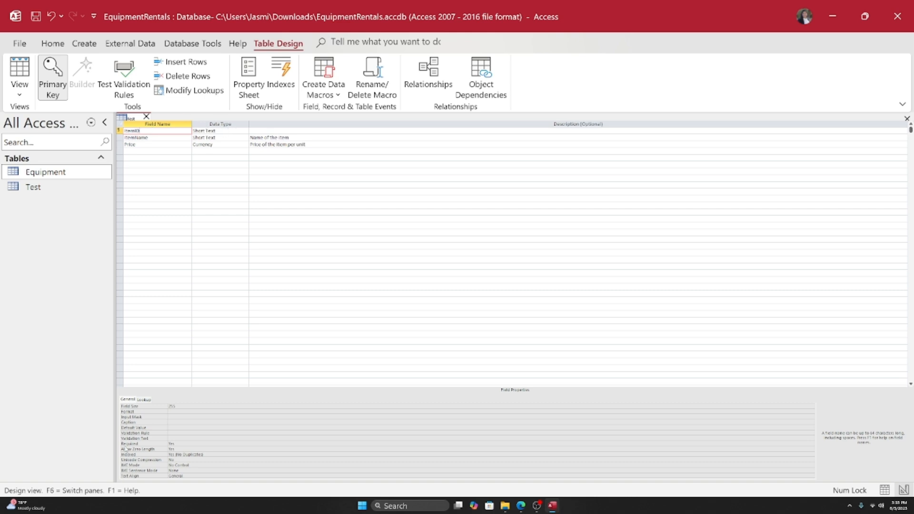
pyautogui.click(179, 407)
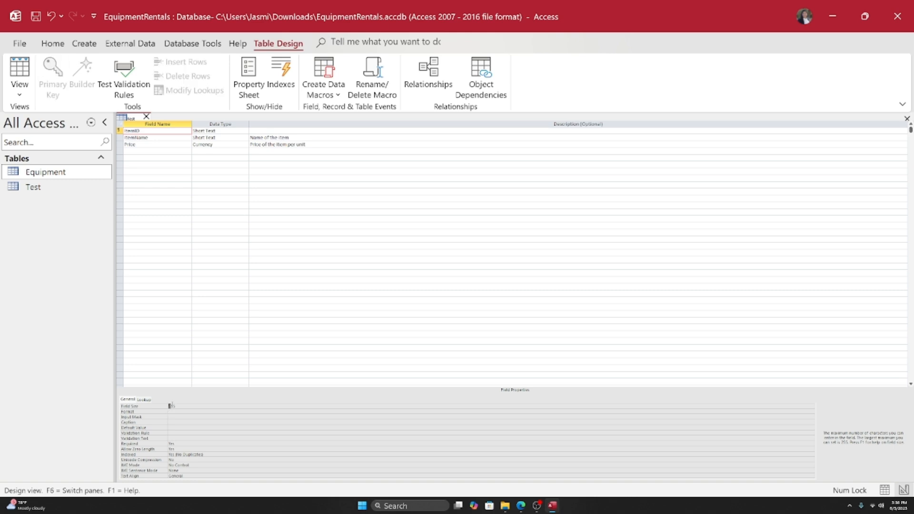
pyautogui.doubleClick(173, 405)
pyautogui.write('3')
pyautogui.click(155, 130)
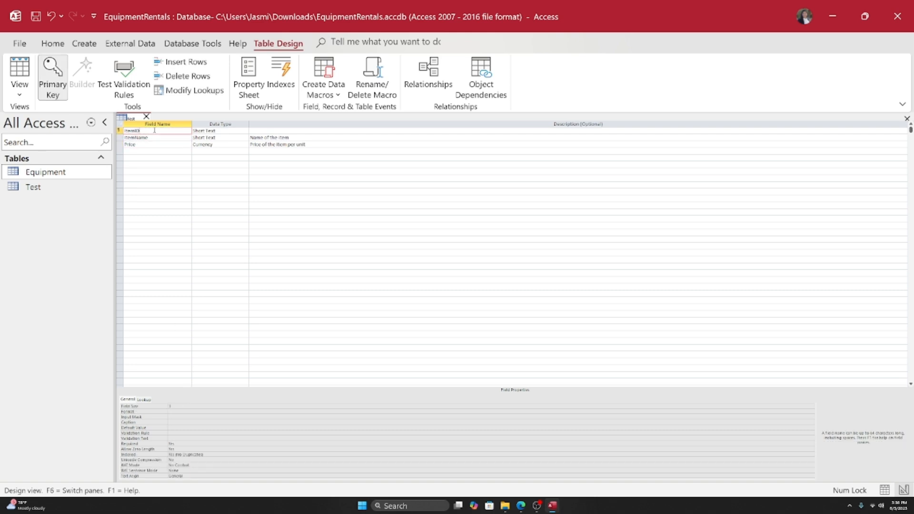
pyautogui.click(170, 423)
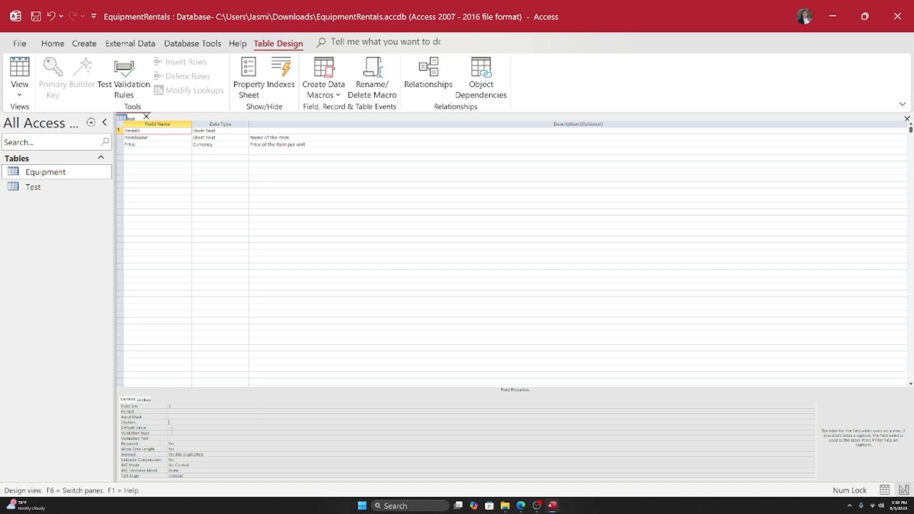
pyautogui.click(141, 145)
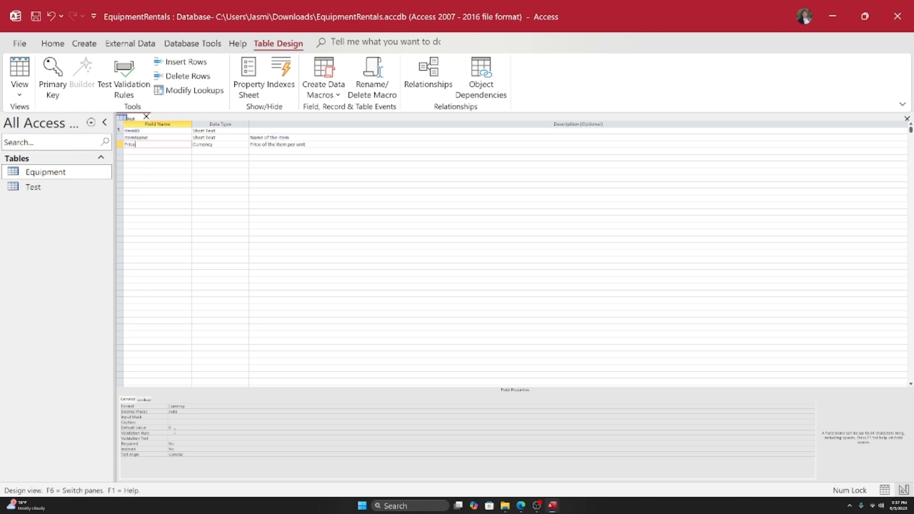
pyautogui.click(161, 136)
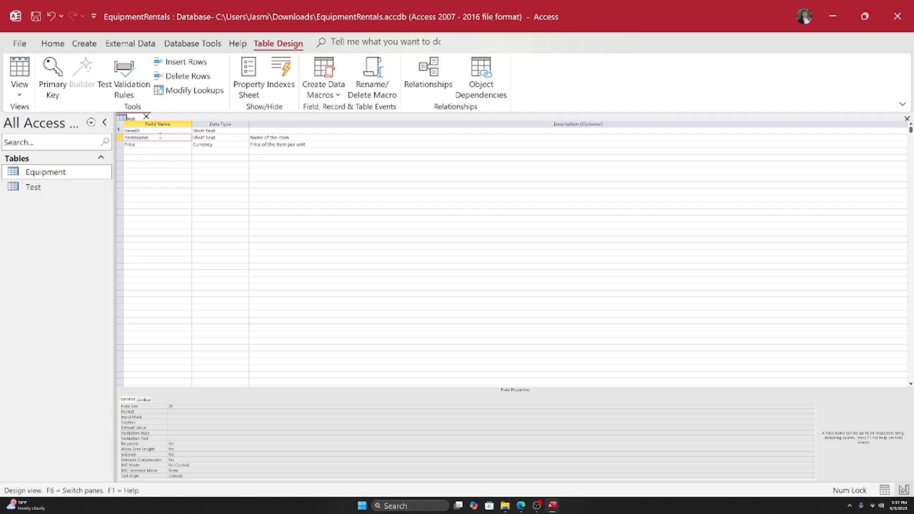
# - Add a fourth field named LastDatePurchased with the Date/Time data type
pyautogui.click(137, 151)
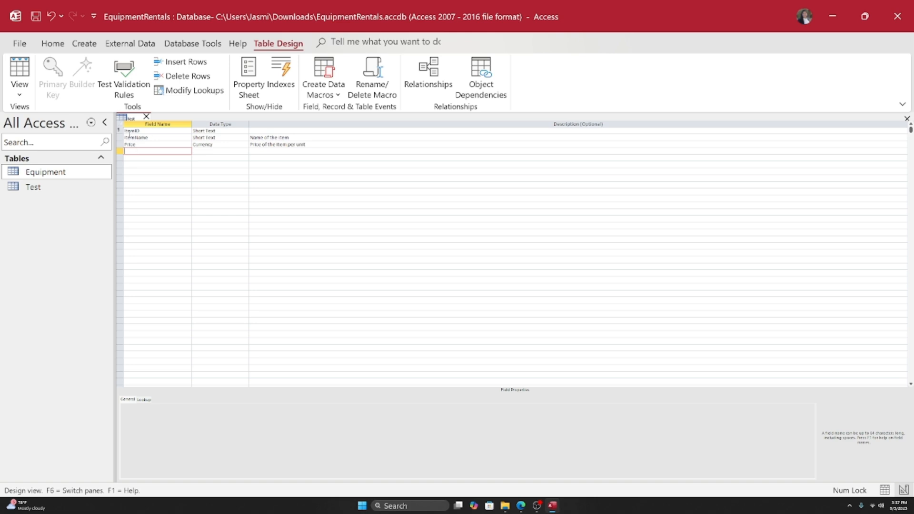
pyautogui.write('LastDate')
pyautogui.write('Pay')
pyautogui.write('chased')
pyautogui.click(201, 152)
pyautogui.click(245, 152)
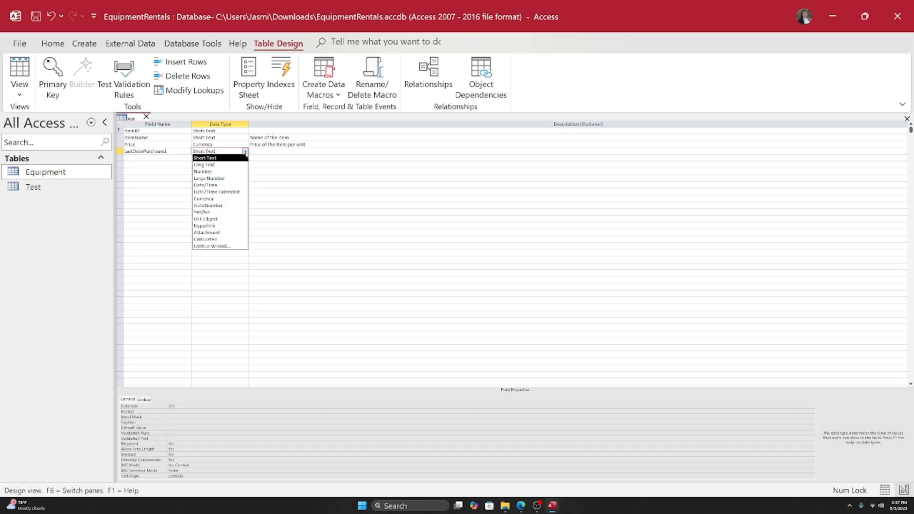
pyautogui.click(223, 185)
# - Describe the LastDatePurchased field as "The last date in which we ordered a new batch of item"
pyautogui.click(262, 150)
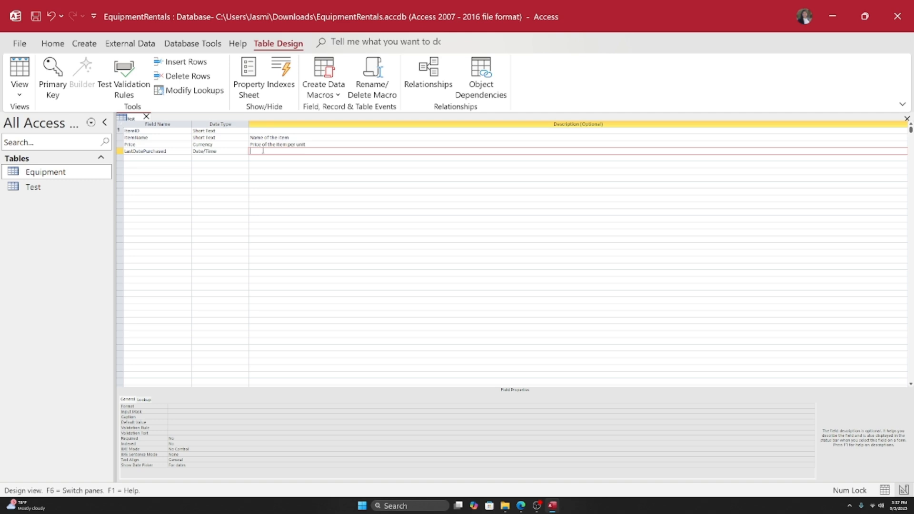
pyautogui.write('The last date in which we ordered a new batch of item')
pyautogui.click(170, 150)
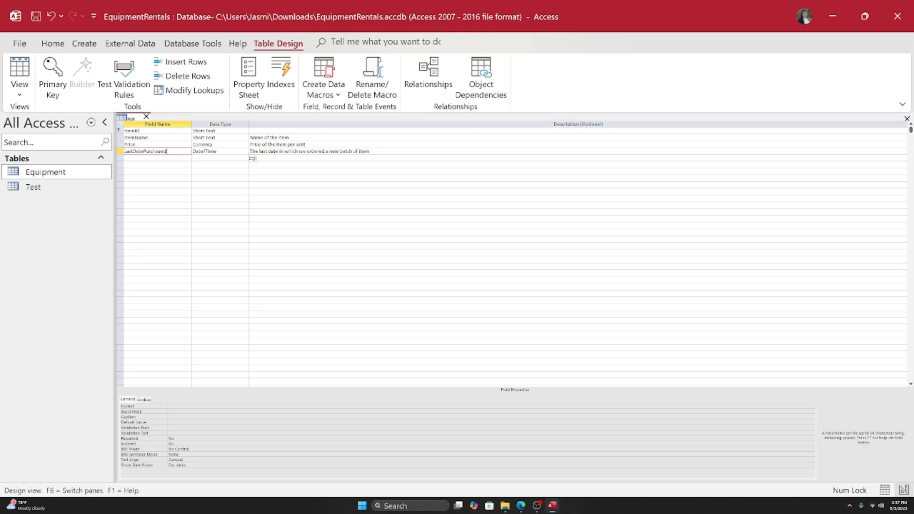
# - Switch the Test table to Datasheet View, saving the design and accepting the possible data loss from the shortened fields
pyautogui.click(19, 94)
pyautogui.click(39, 117)
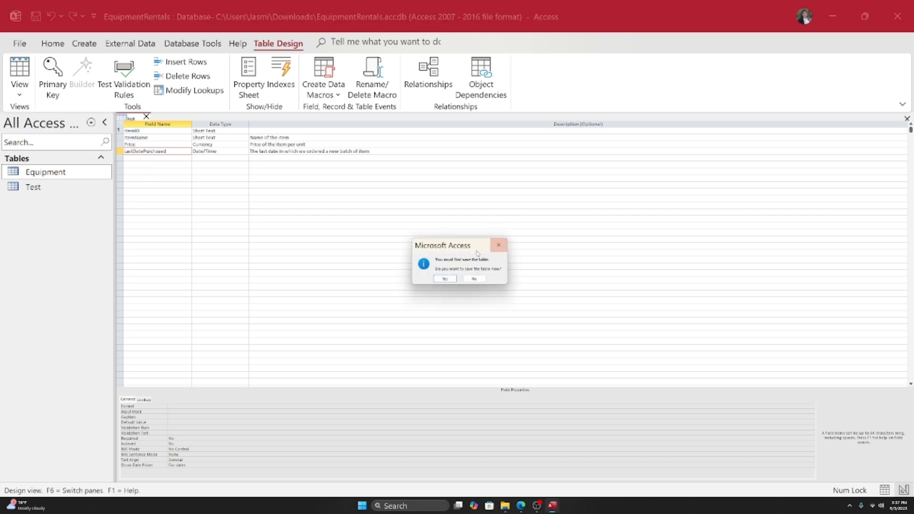
pyautogui.moveTo(473, 250); pyautogui.dragTo(463, 233)
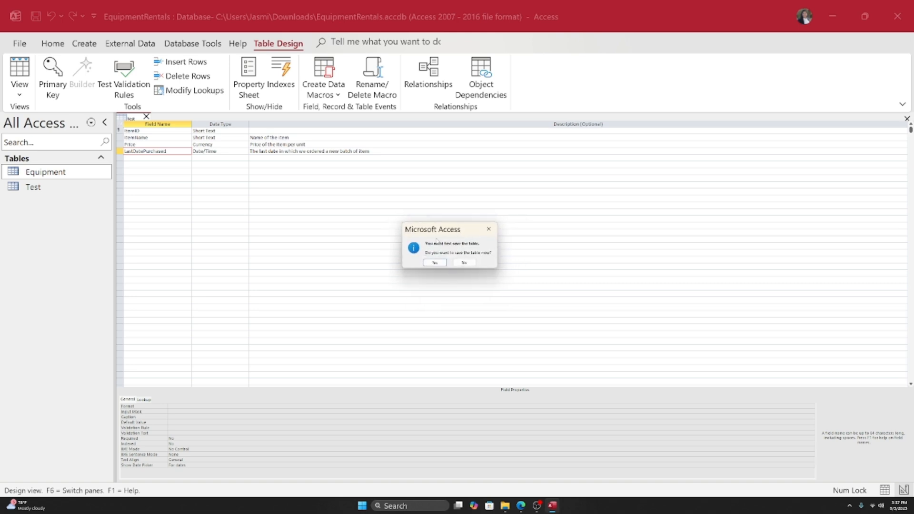
pyautogui.click(433, 263)
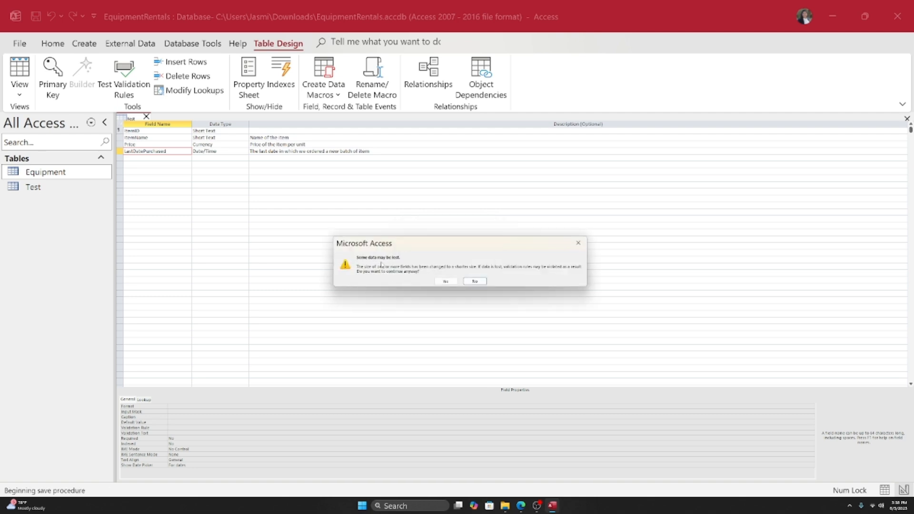
pyautogui.moveTo(418, 246); pyautogui.dragTo(424, 244)
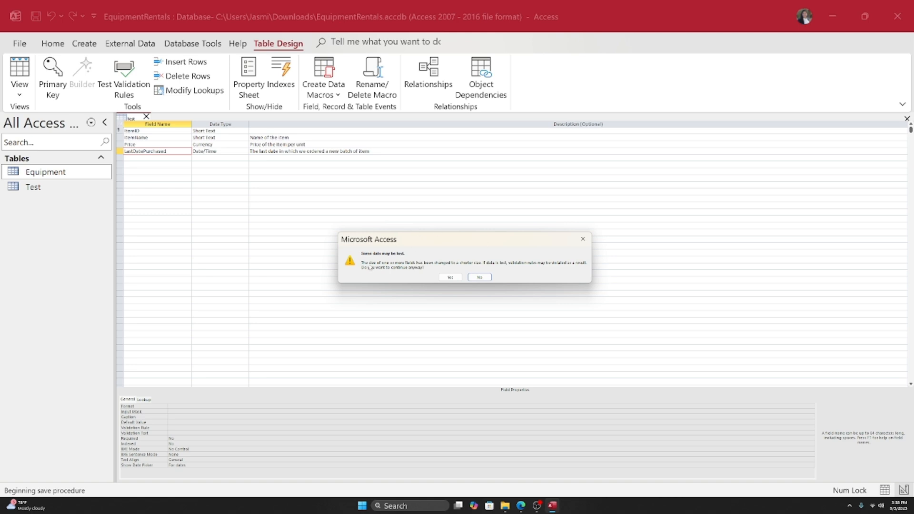
pyautogui.click(450, 277)
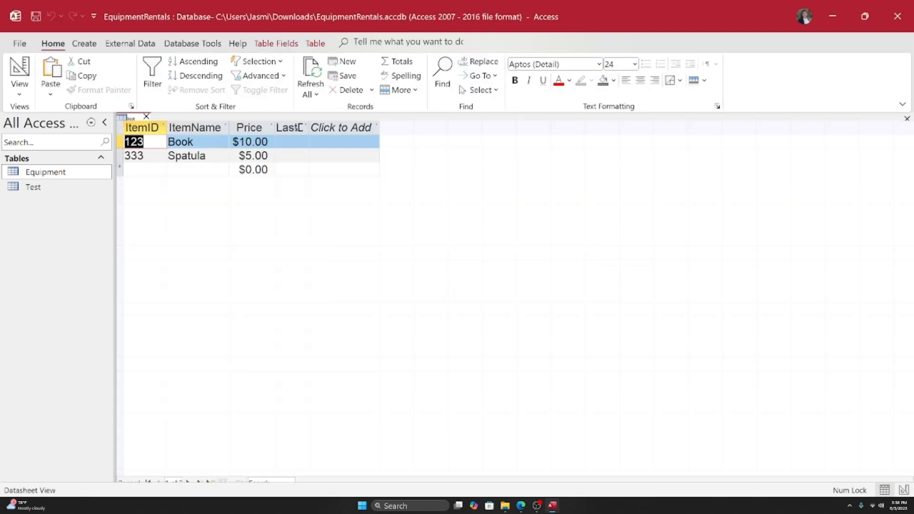
# - Widen the LastDatePurchased column to fit its heading and set the Book record's date to 6/4/2025
pyautogui.doubleClick(307, 127)
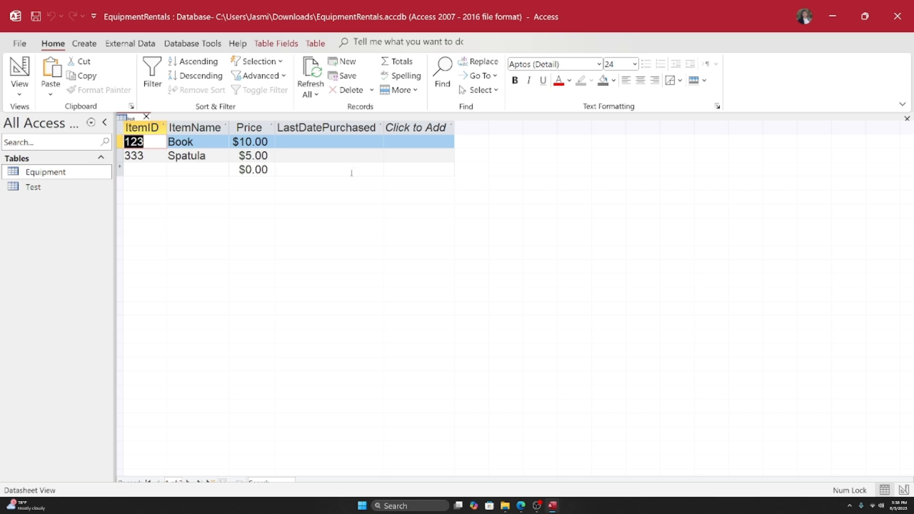
pyautogui.click(303, 143)
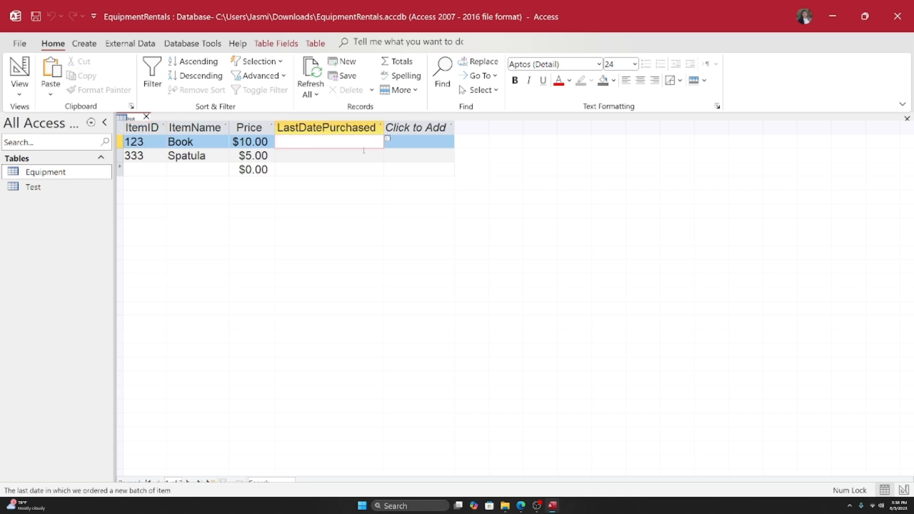
pyautogui.click(387, 139)
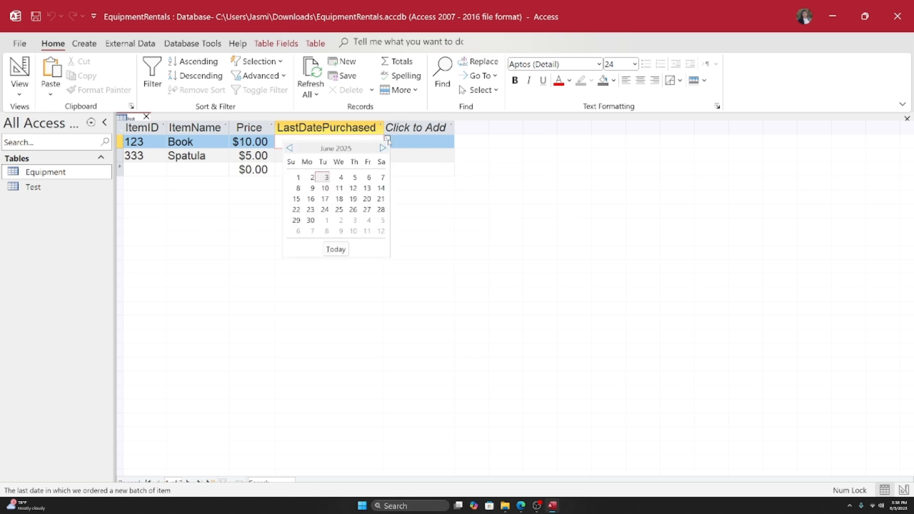
pyautogui.click(338, 198)
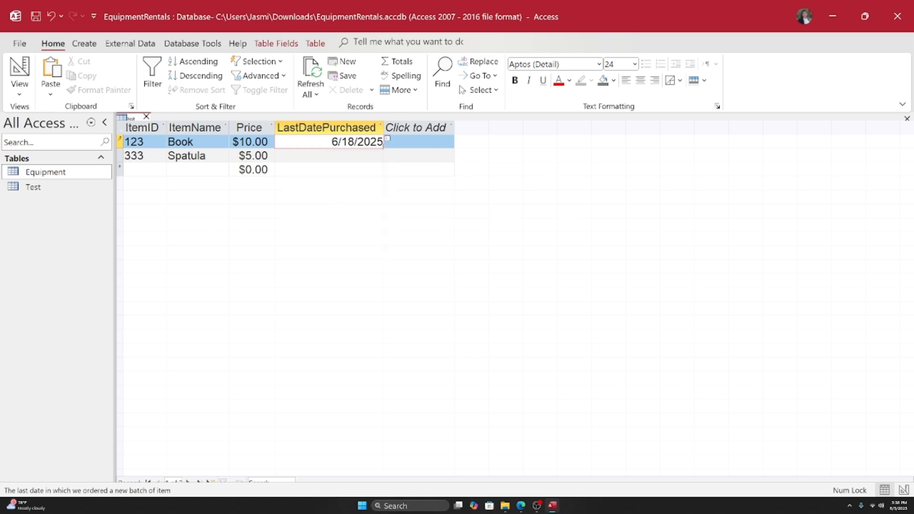
pyautogui.click(388, 139)
pyautogui.click(337, 177)
# - Set the LastDatePurchased value of the Spatula record to 6/2/2025
pyautogui.click(346, 155)
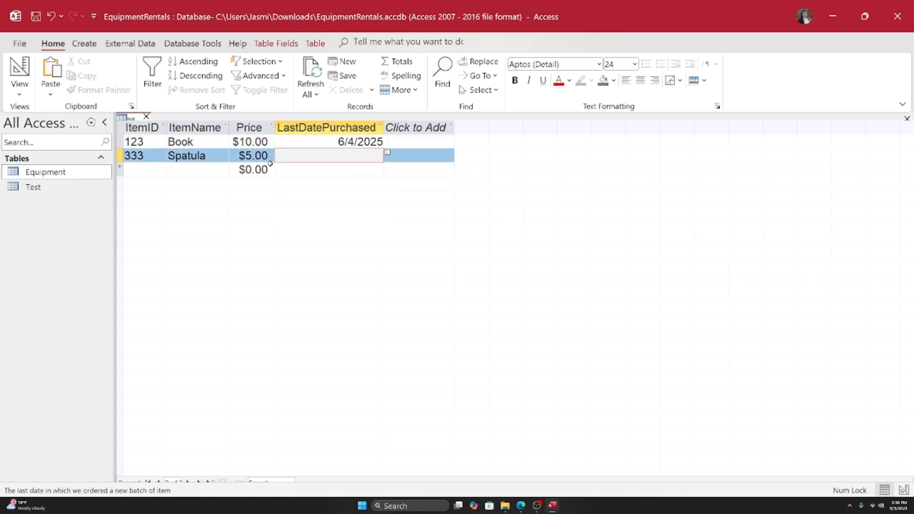
pyautogui.click(388, 154)
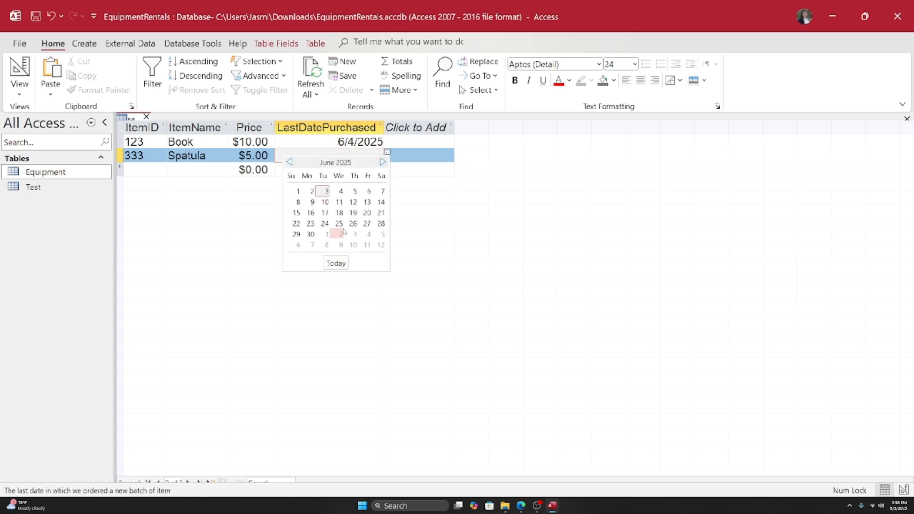
pyautogui.click(312, 191)
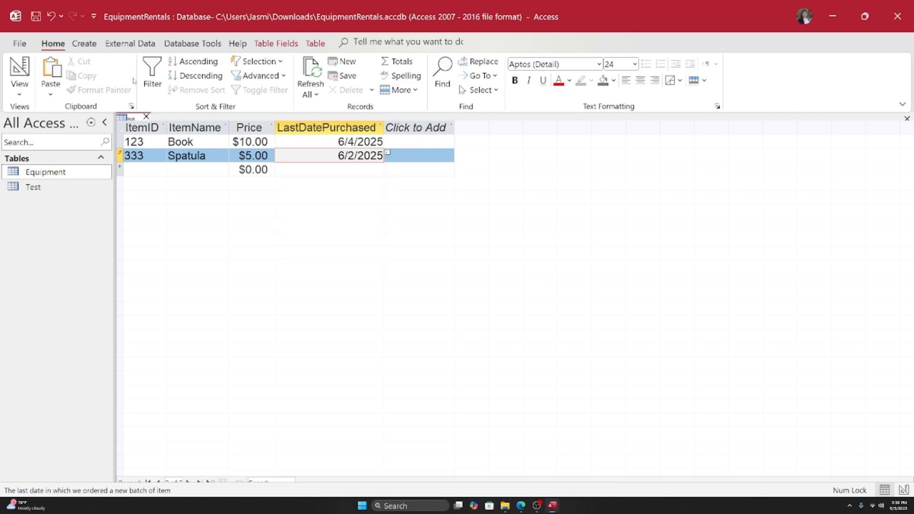
# - Review the LastDatePurchased field's data type and properties in Design View, and return to Datasheet View
pyautogui.click(20, 94)
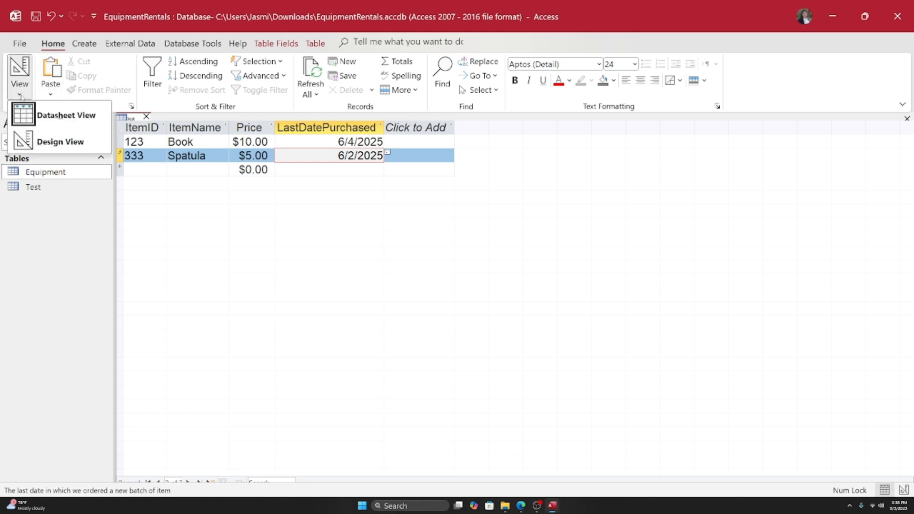
pyautogui.click(55, 152)
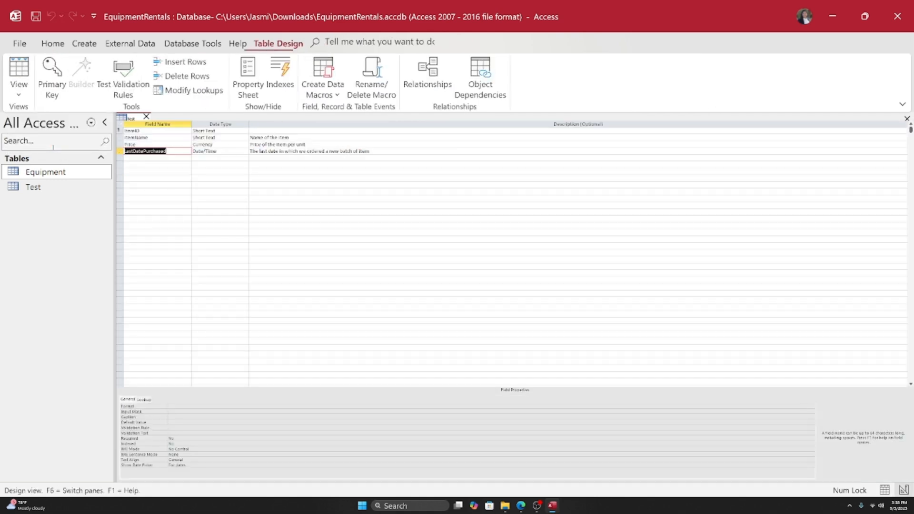
pyautogui.click(219, 153)
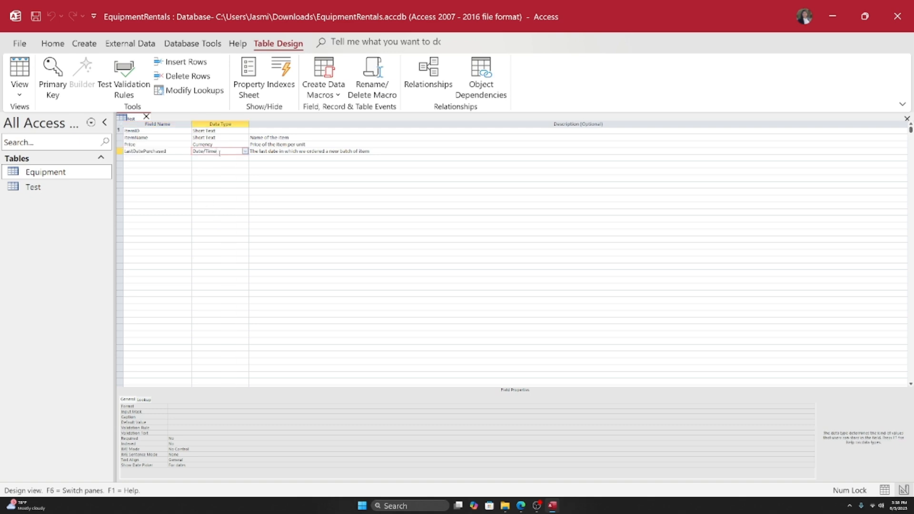
pyautogui.click(176, 153)
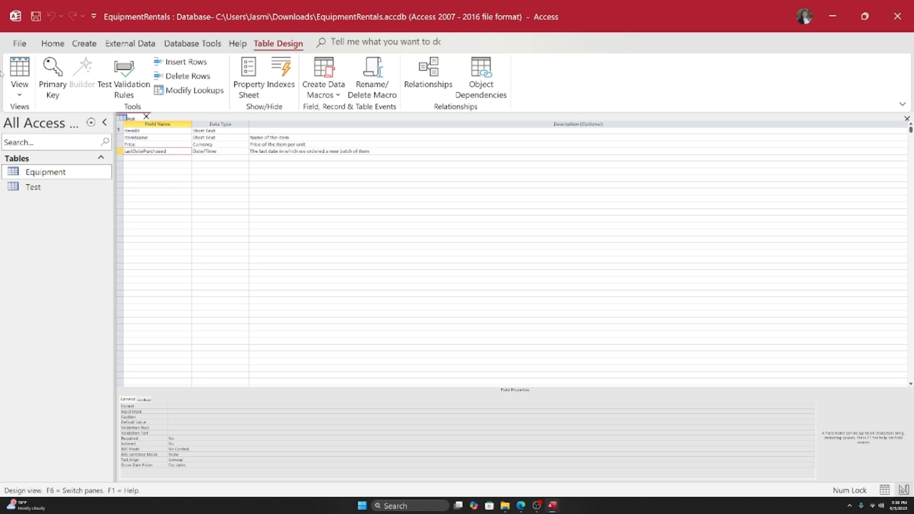
pyautogui.click(28, 97)
pyautogui.click(52, 114)
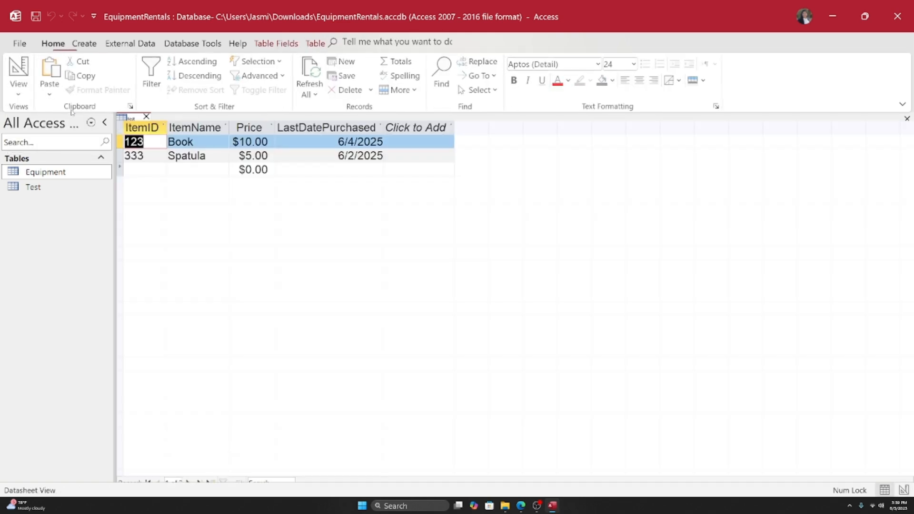
# - Examine the date format of the Book record's LastDatePurchased value, selecting its day part
pyautogui.click(357, 142)
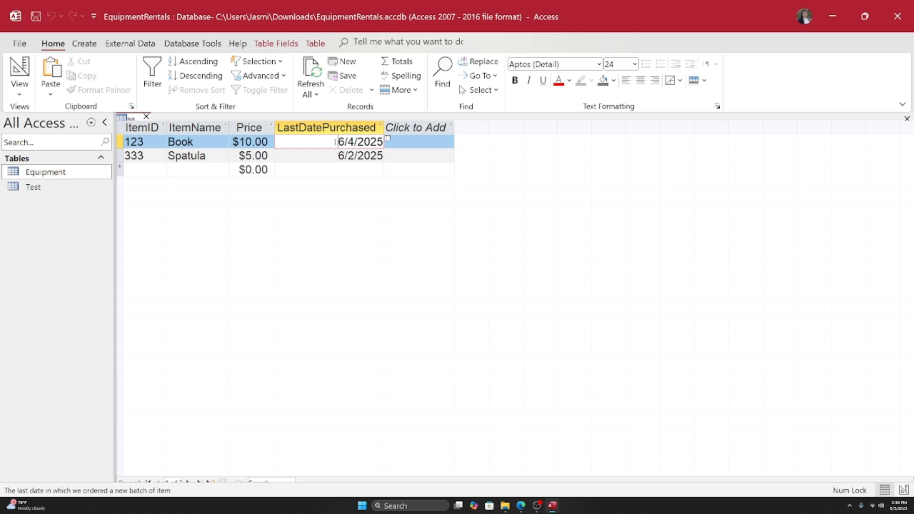
pyautogui.doubleClick(352, 143)
pyautogui.click(351, 143)
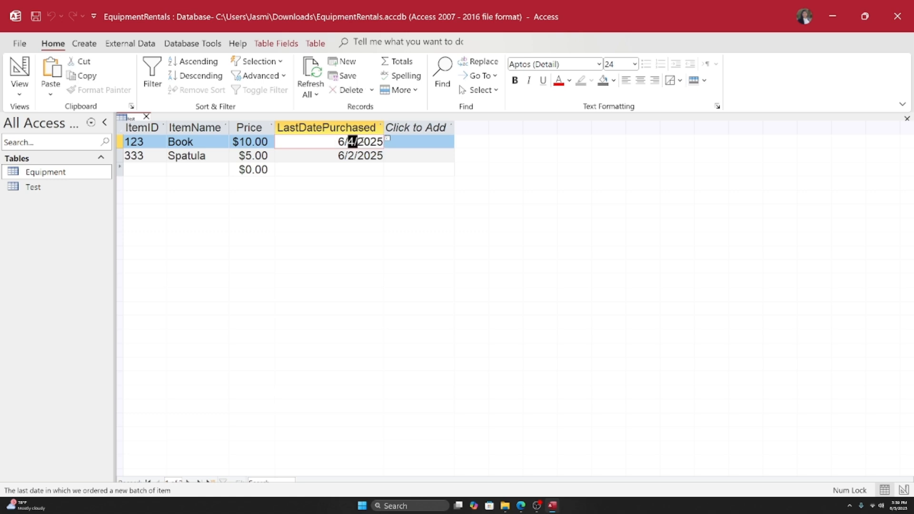
# - Examine the year part of the Book record's LastDatePurchased value, selecting its last two digits
pyautogui.moveTo(356, 142); pyautogui.dragTo(397, 140)
pyautogui.click(320, 143)
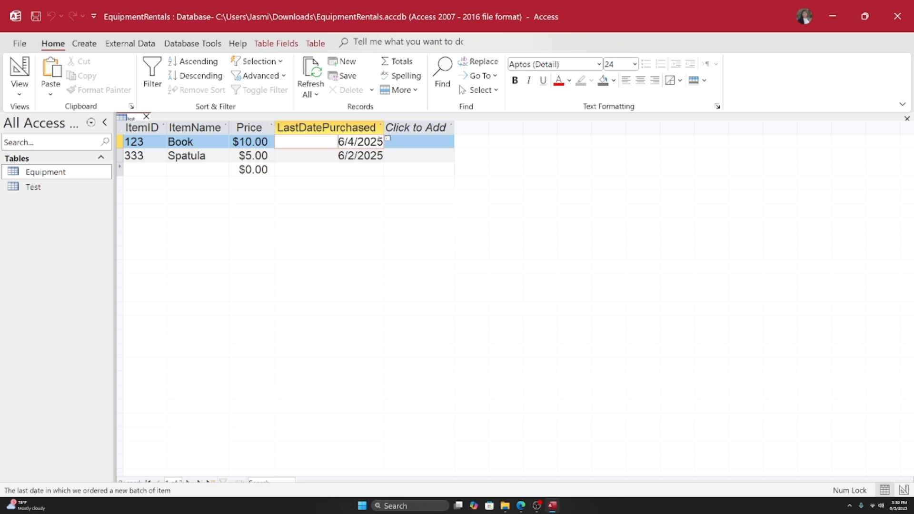
pyautogui.moveTo(383, 142); pyautogui.dragTo(370, 142)
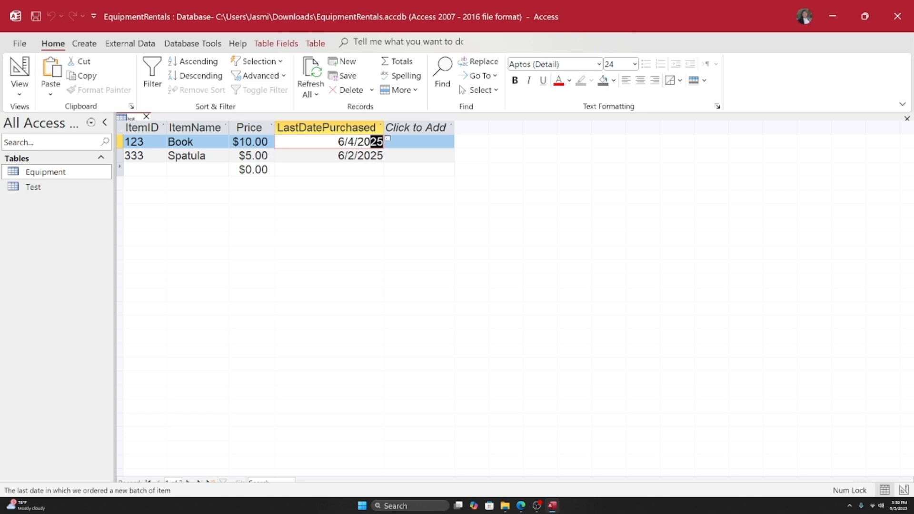
# - Start the Input Mask Wizard for the LastDatePurchased field in Design View, saving the table first if asked
pyautogui.click(21, 90)
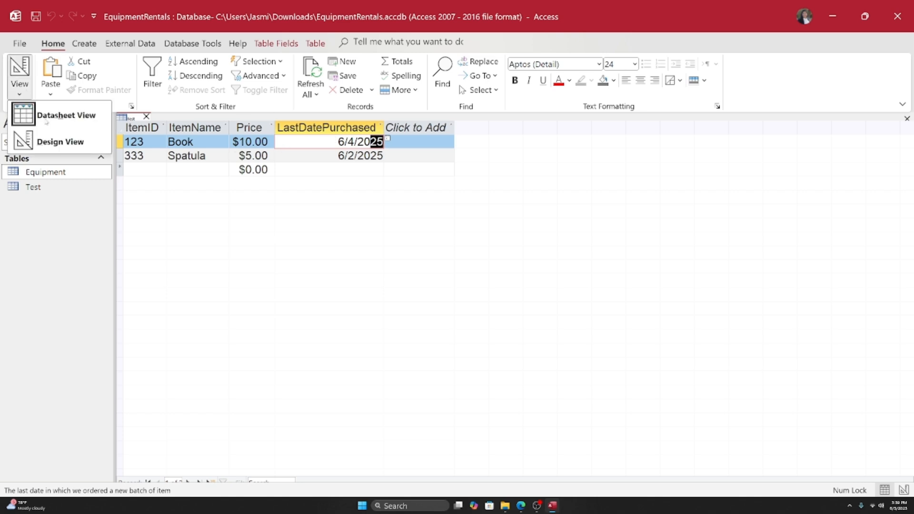
pyautogui.click(50, 142)
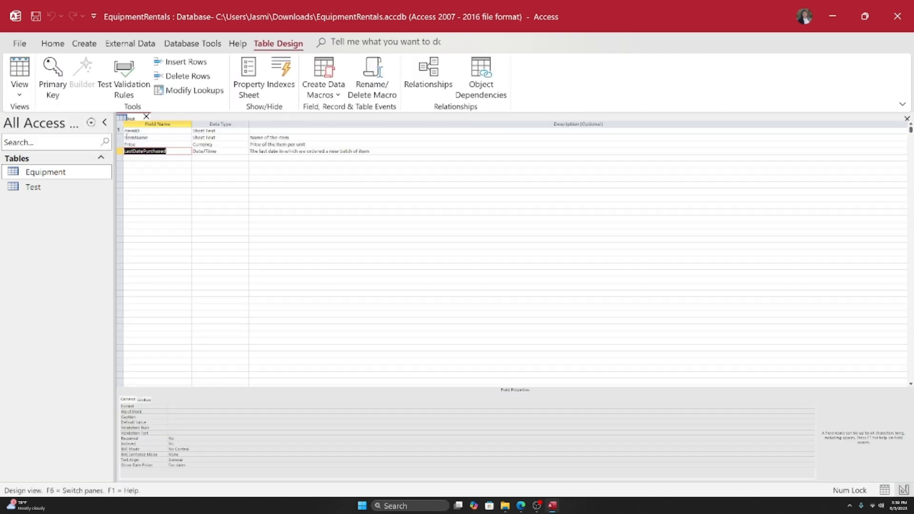
pyautogui.click(167, 152)
pyautogui.click(174, 412)
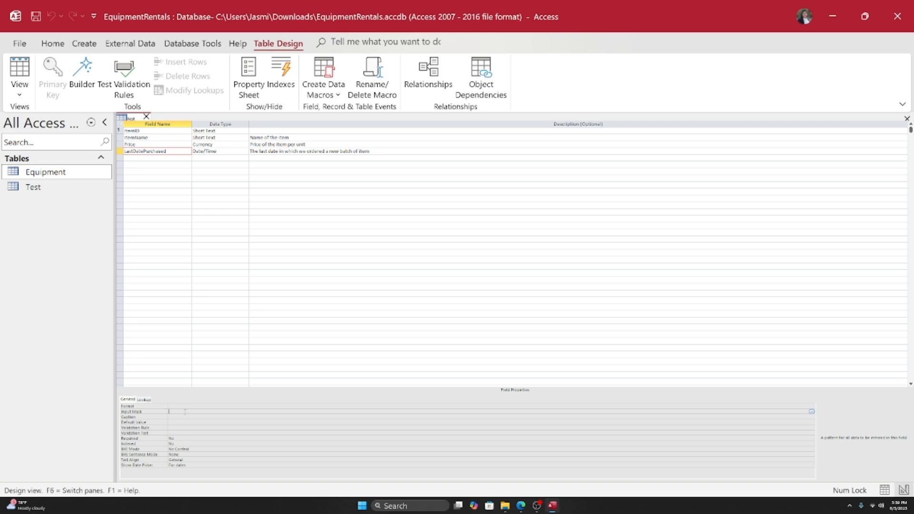
pyautogui.click(812, 413)
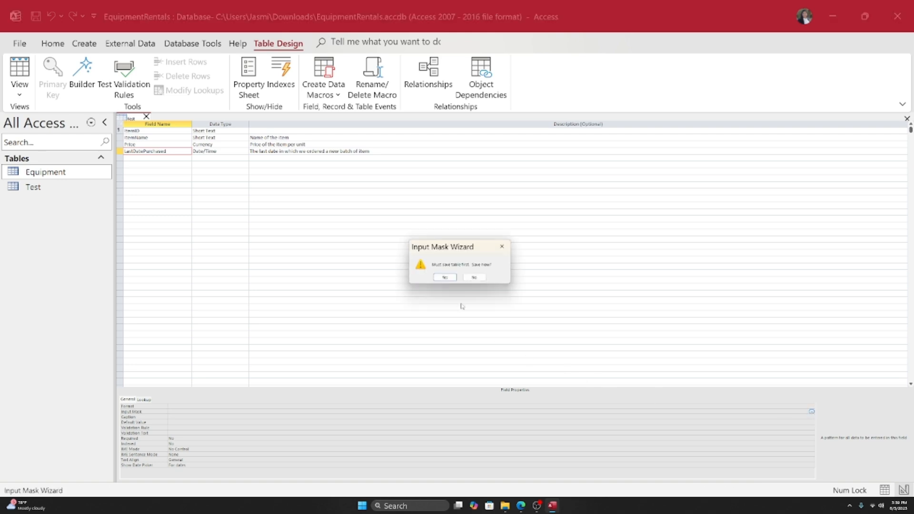
pyautogui.click(443, 281)
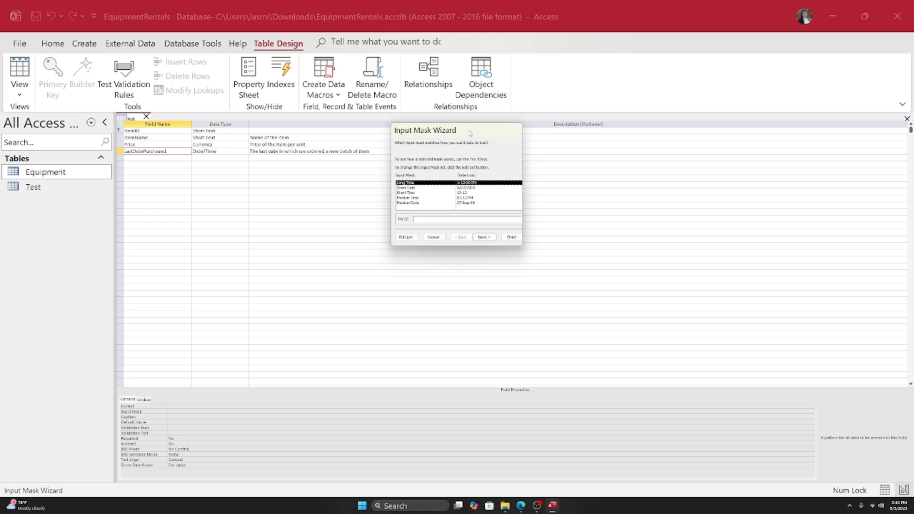
# - Apply the Medium Date input mask to the LastDatePurchased field, keeping the default mask and placeholder, and finish the wizard
pyautogui.click(464, 188)
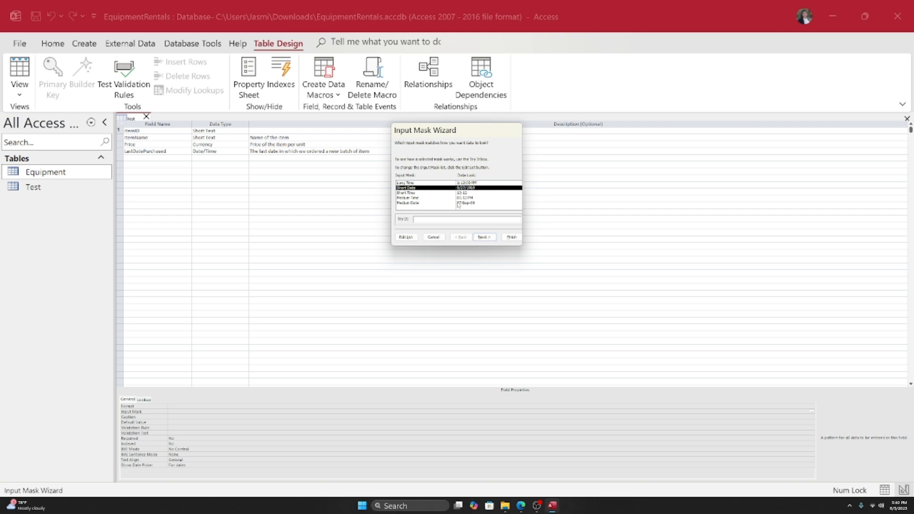
pyautogui.click(428, 204)
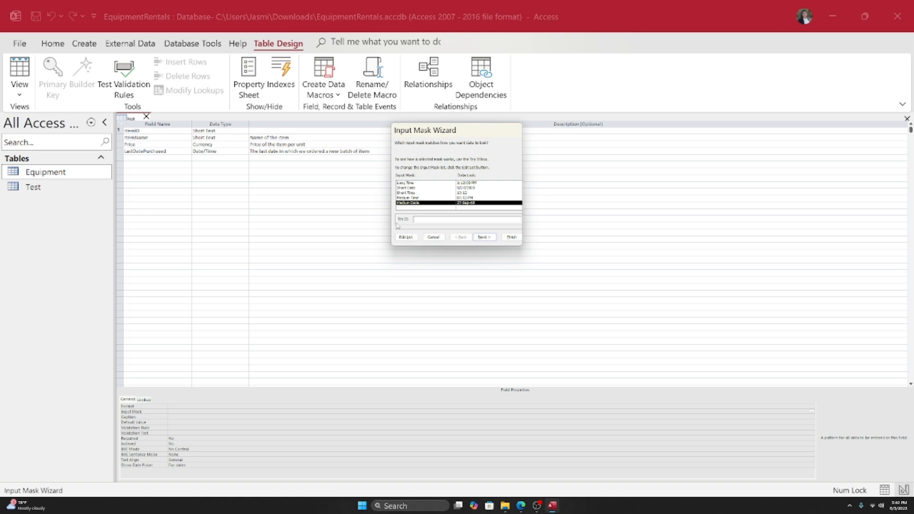
pyautogui.click(427, 220)
pyautogui.click(491, 238)
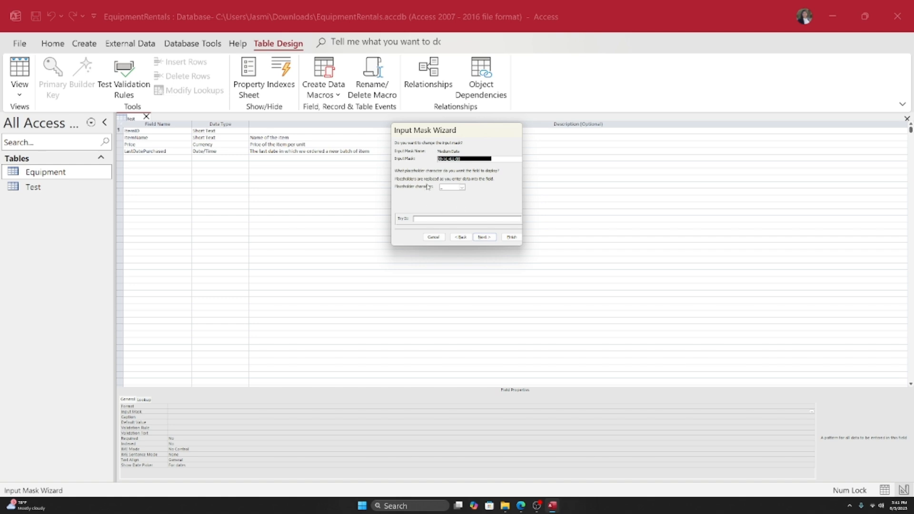
pyautogui.click(438, 159)
pyautogui.click(462, 159)
pyautogui.click(484, 237)
pyautogui.click(512, 238)
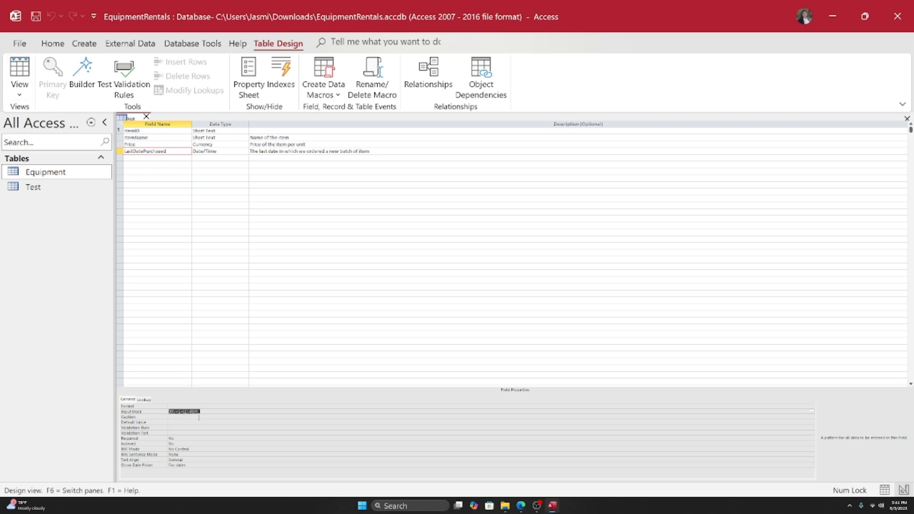
# - Save the Test table and return to Datasheet View
pyautogui.click(18, 99)
pyautogui.click(81, 118)
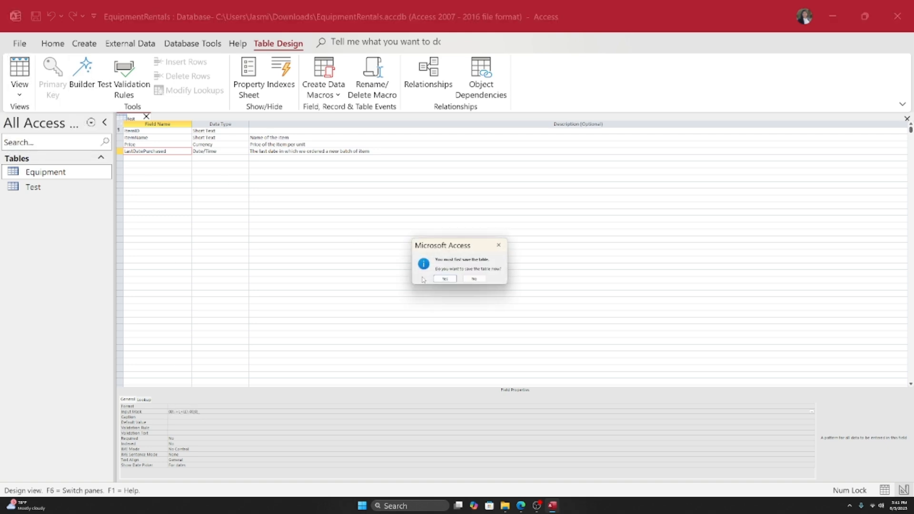
pyautogui.click(446, 278)
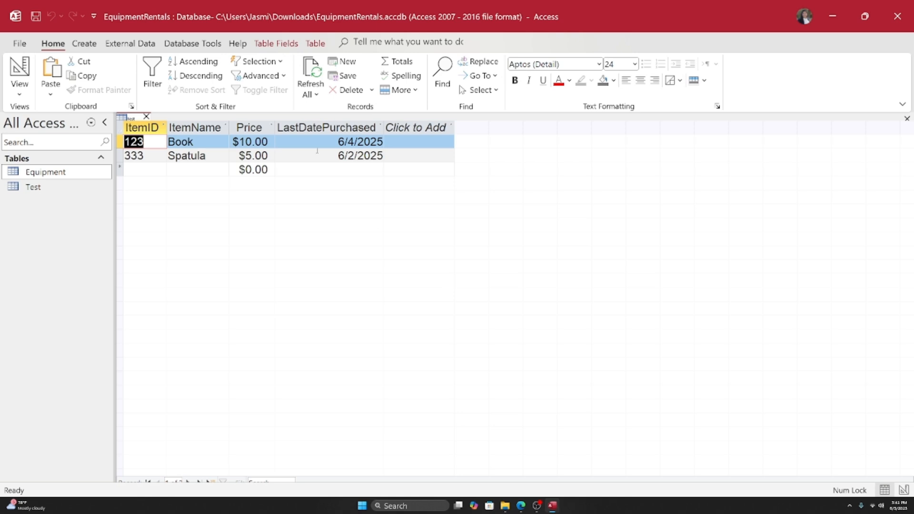
# - Clear the LastDatePurchased values of the Book and Spatula records
pyautogui.click(355, 143)
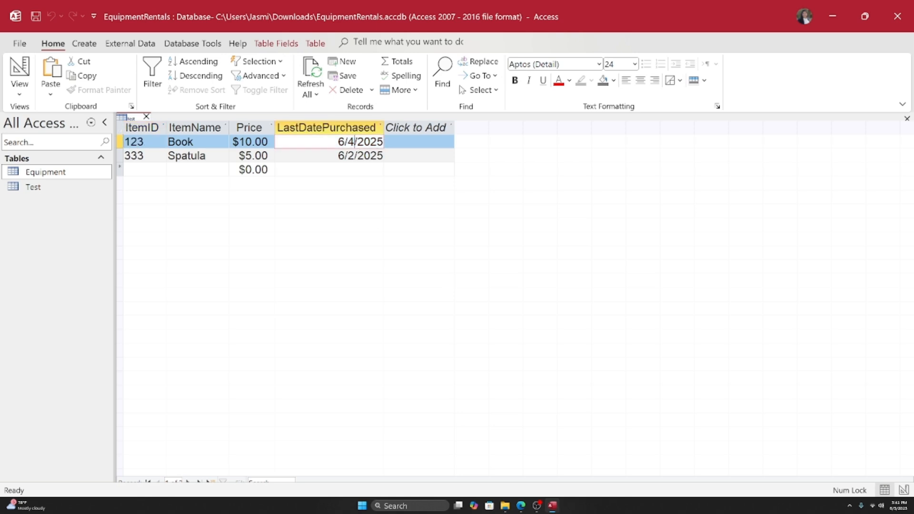
pyautogui.doubleClick(331, 138)
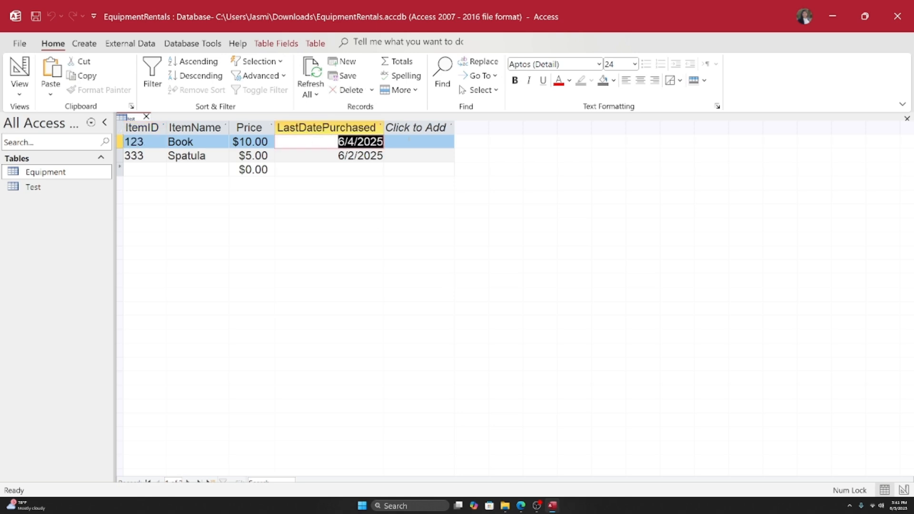
pyautogui.press('Delete')
pyautogui.click(362, 164)
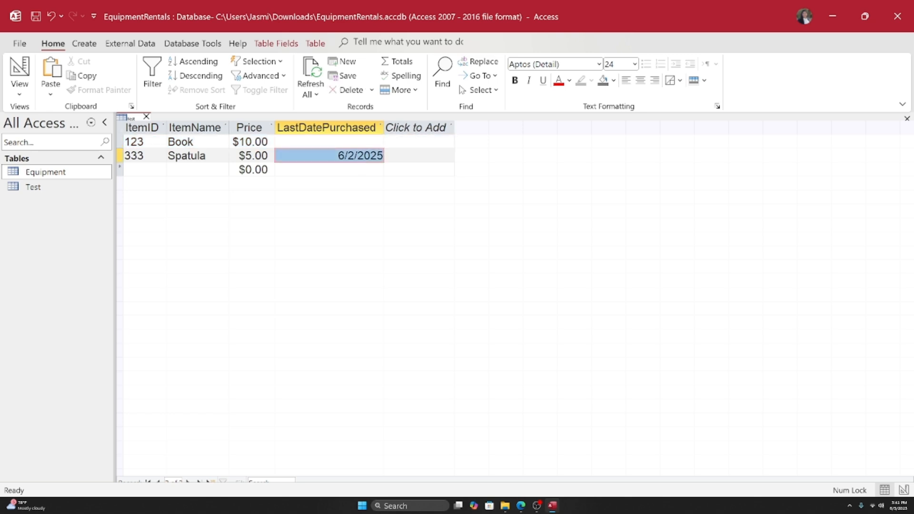
pyautogui.doubleClick(360, 156)
pyautogui.press('Delete')
pyautogui.click(352, 137)
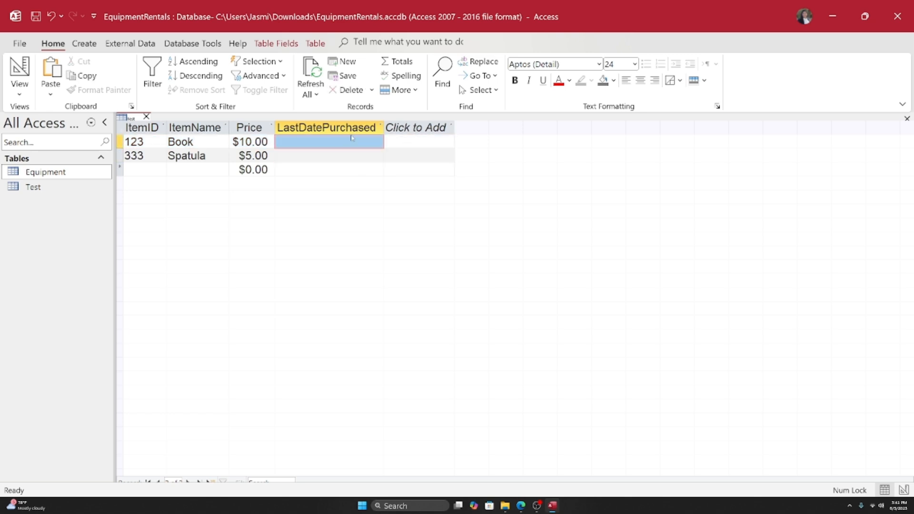
# - Examine the input mask placeholders in the empty LastDatePurchased cell of the Book record
pyautogui.click(351, 137)
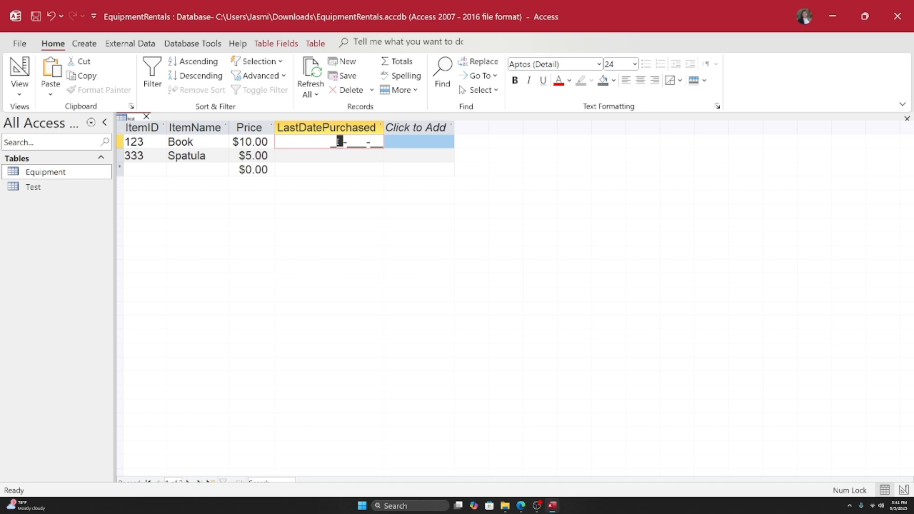
pyautogui.click(357, 142)
pyautogui.click(372, 141)
pyautogui.click(350, 141)
pyautogui.click(351, 155)
pyautogui.click(343, 137)
pyautogui.click(338, 140)
pyautogui.click(333, 141)
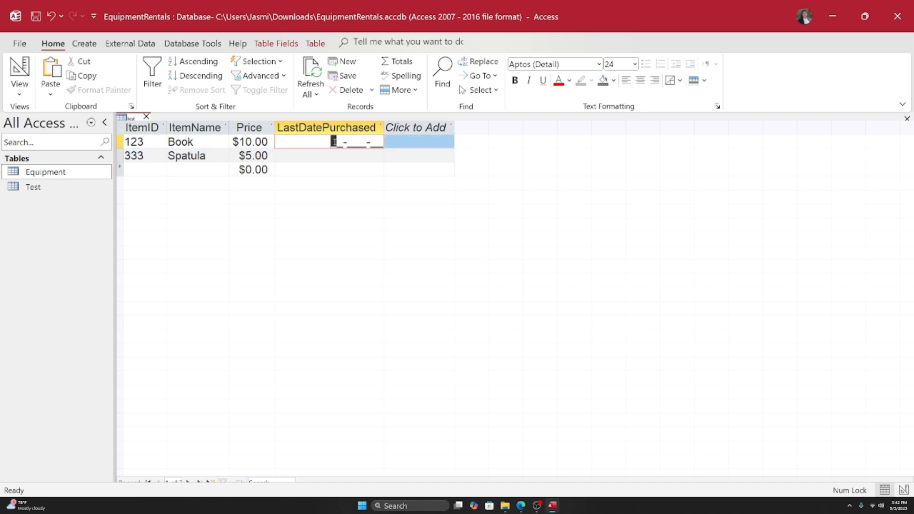
pyautogui.click(345, 142)
# - Try entering 14-Oct-23 as the Book record's LastDatePurchased value, and clear it again
pyautogui.click(333, 142)
pyautogui.write('14-Oct-23')
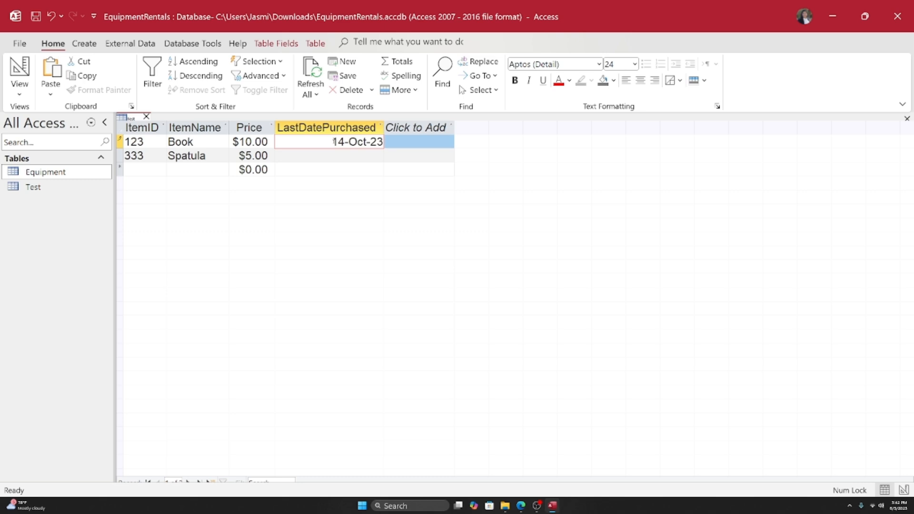
pyautogui.press('Return')
pyautogui.click(372, 142)
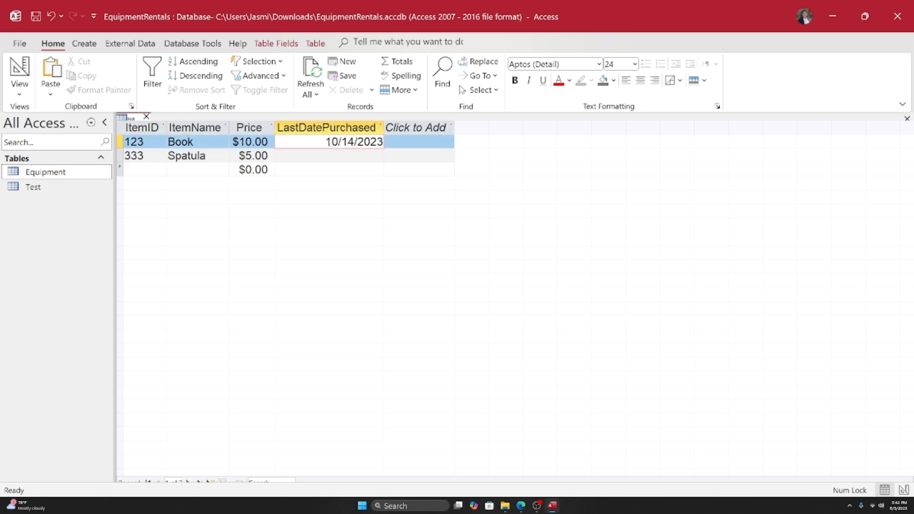
pyautogui.moveTo(325, 142); pyautogui.dragTo(384, 141)
pyautogui.press('Delete')
# - Review the formats offered for the LastDatePurchased field and the mask placeholders in the Spatula and Book records
pyautogui.click(278, 44)
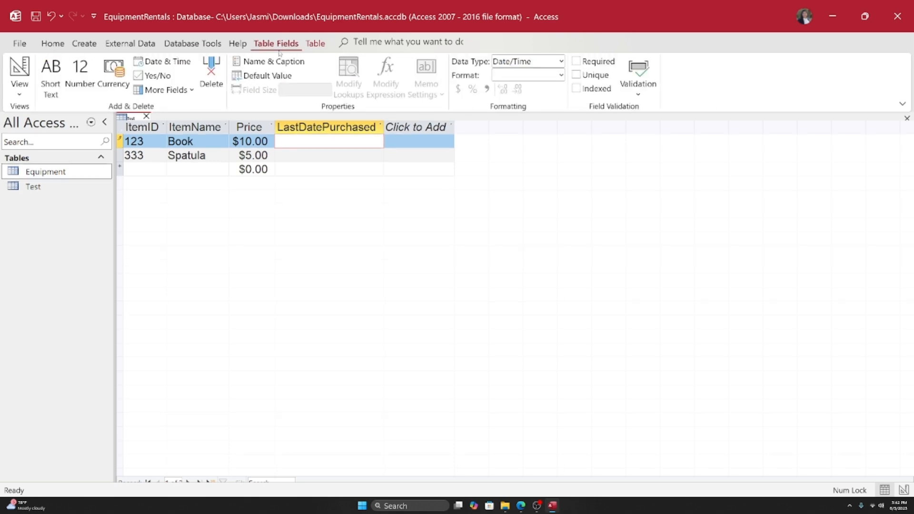
pyautogui.click(561, 75)
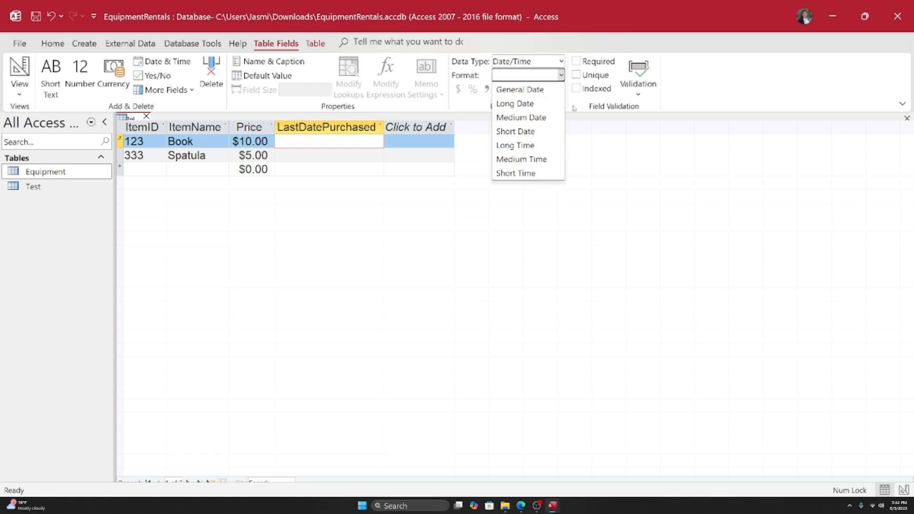
pyautogui.click(326, 140)
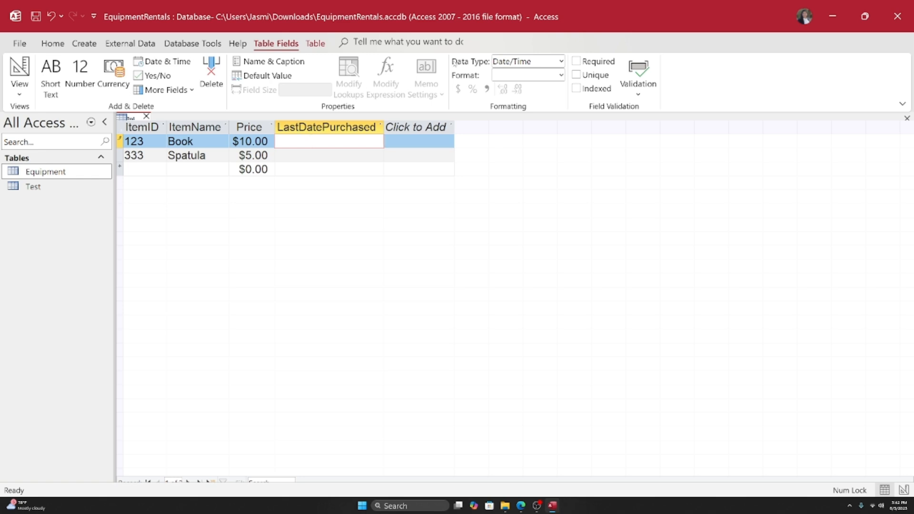
pyautogui.click(333, 156)
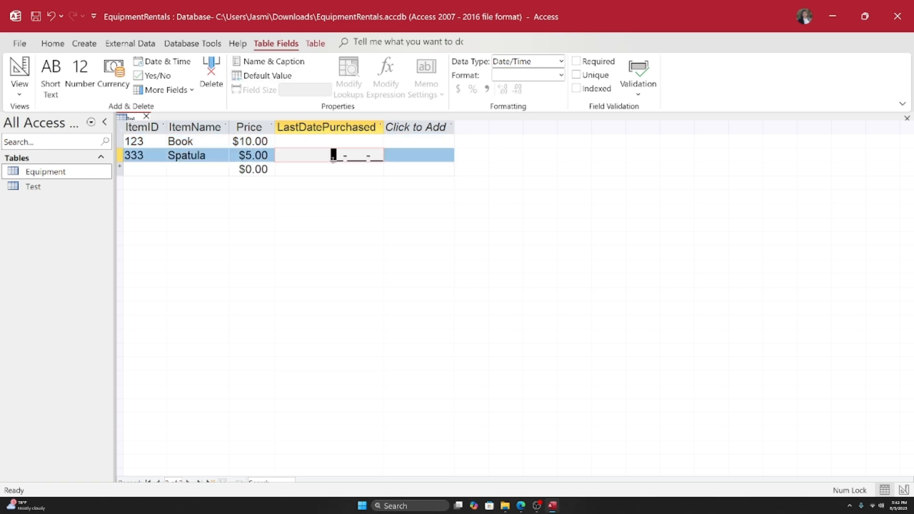
pyautogui.moveTo(335, 157); pyautogui.dragTo(363, 154)
pyautogui.click(362, 138)
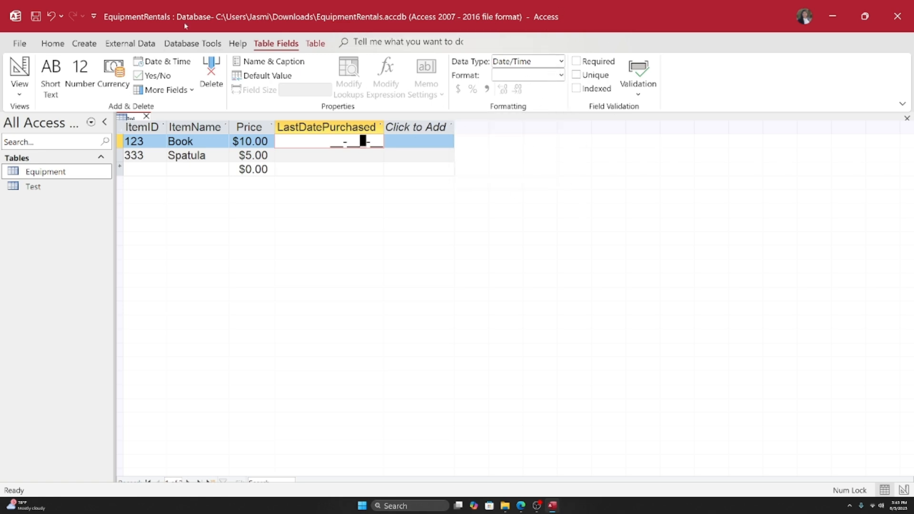
# - Set the LastDatePurchased field's Format property to Medium Date in Design View and save the table
pyautogui.click(26, 96)
pyautogui.click(50, 141)
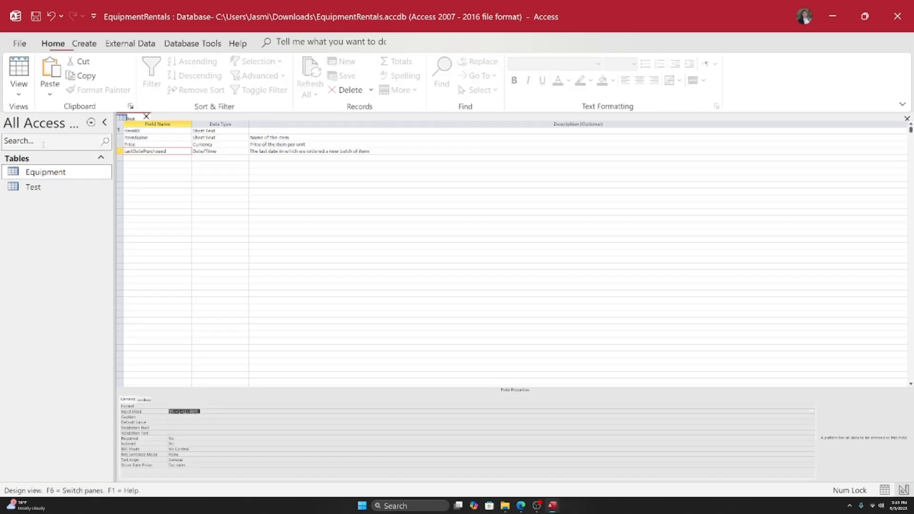
pyautogui.click(143, 409)
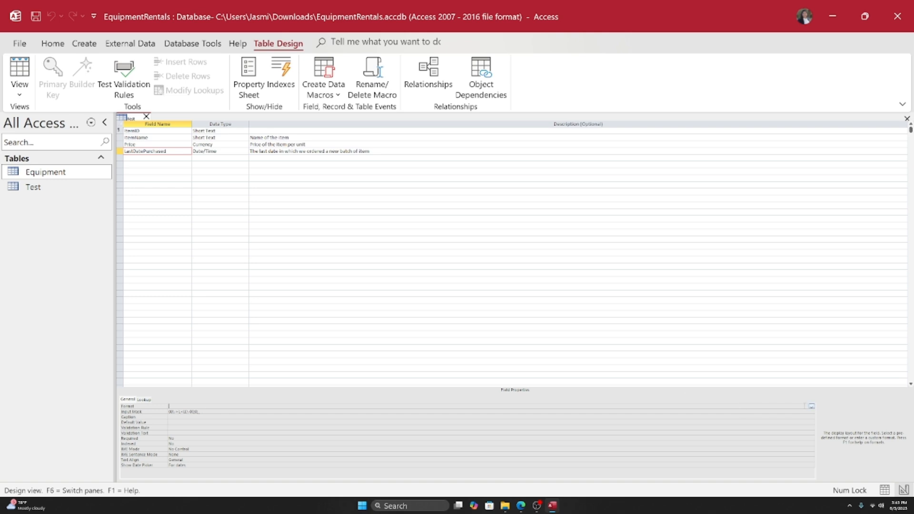
pyautogui.click(812, 408)
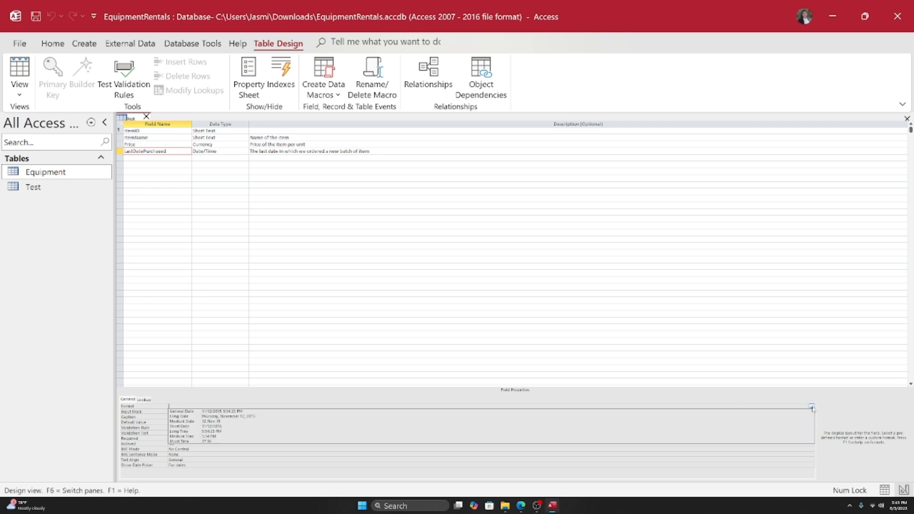
pyautogui.click(210, 421)
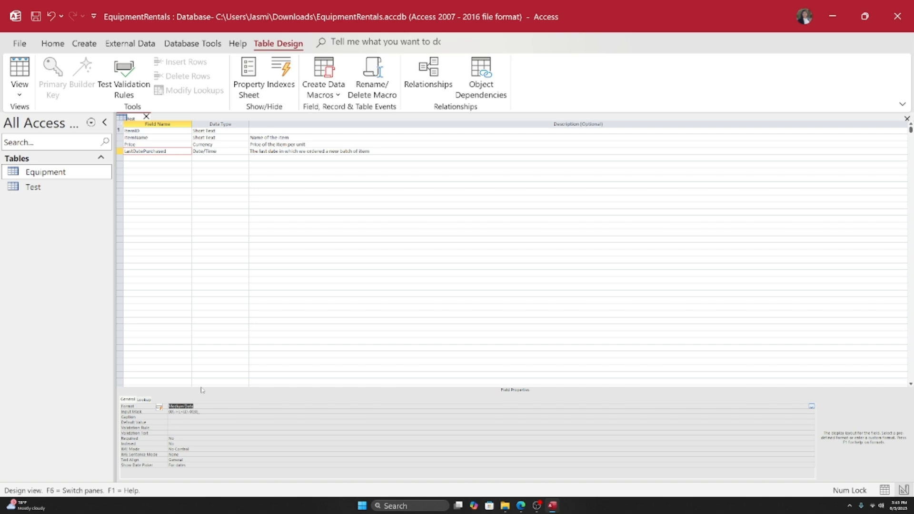
pyautogui.click(36, 17)
# - Review the LastDatePurchased field's input mask and the ItemID field's properties
pyautogui.click(238, 412)
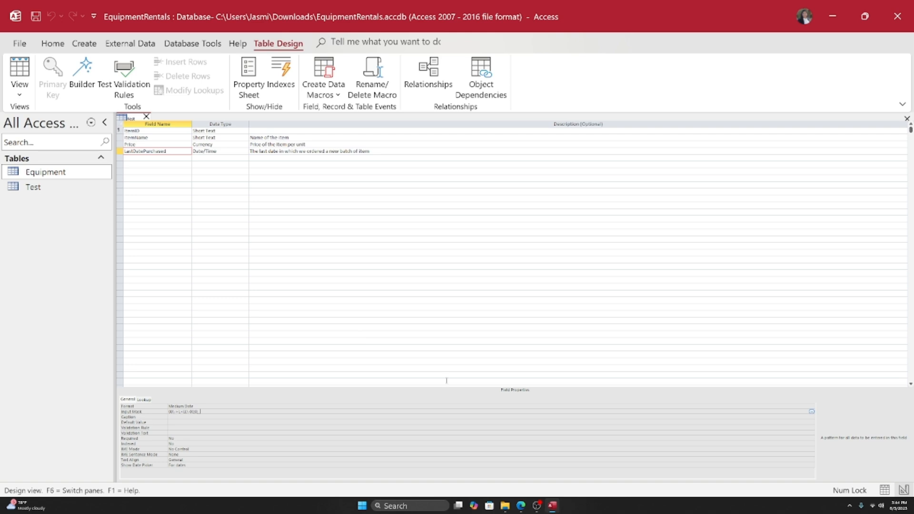
pyautogui.click(147, 133)
pyautogui.click(146, 131)
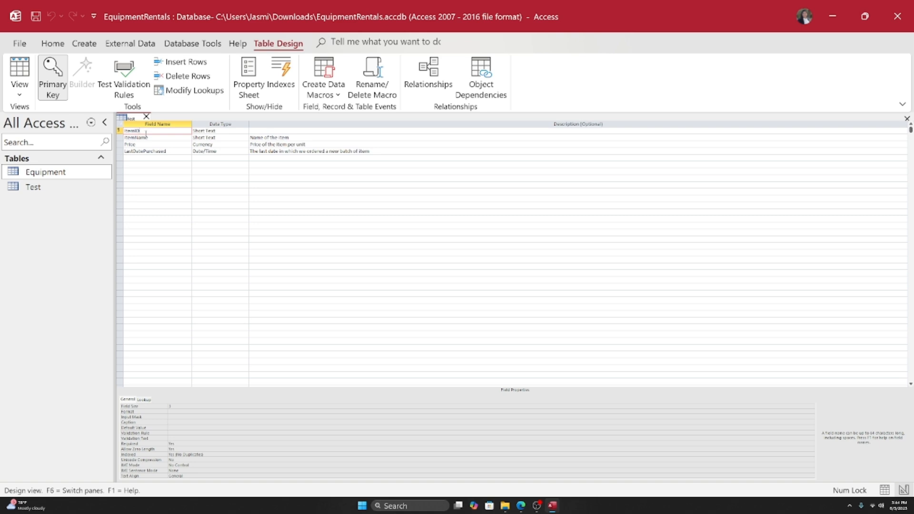
# - Return to Datasheet View and check the ItemName values of the Book and Spatula records
pyautogui.click(19, 90)
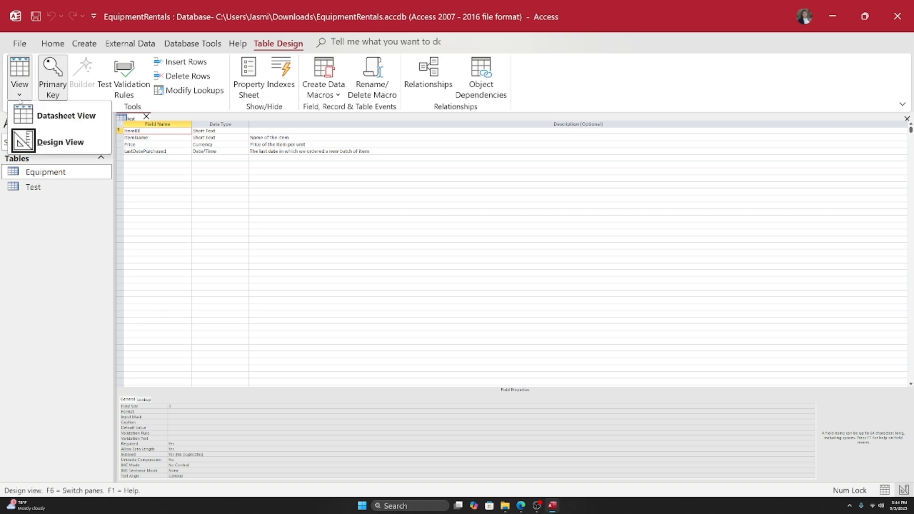
pyautogui.click(57, 172)
pyautogui.click(192, 142)
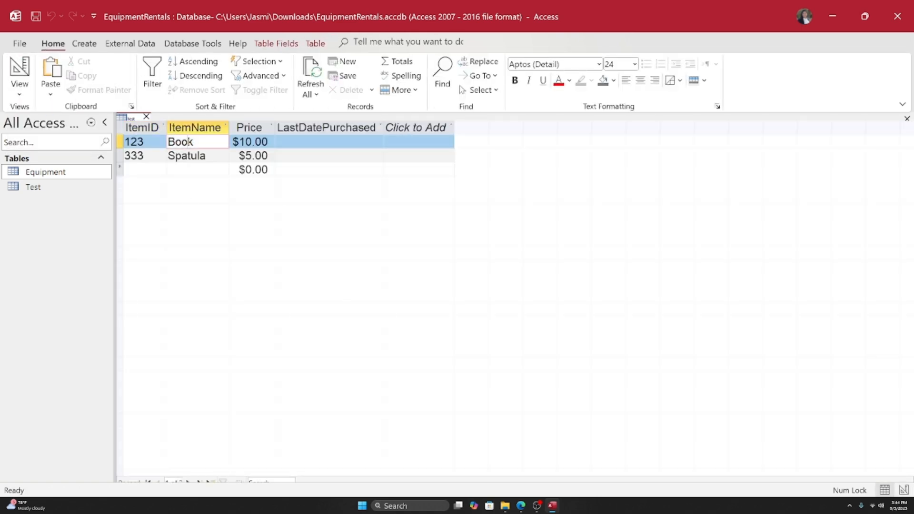
pyautogui.press('Tab')
pyautogui.click(208, 156)
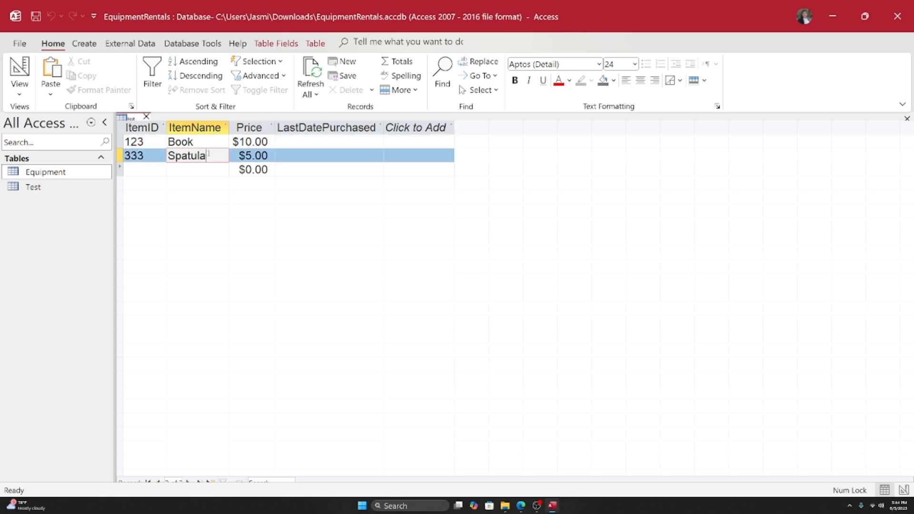
# - Check the ItemID values of the Book and Spatula records
pyautogui.click(145, 142)
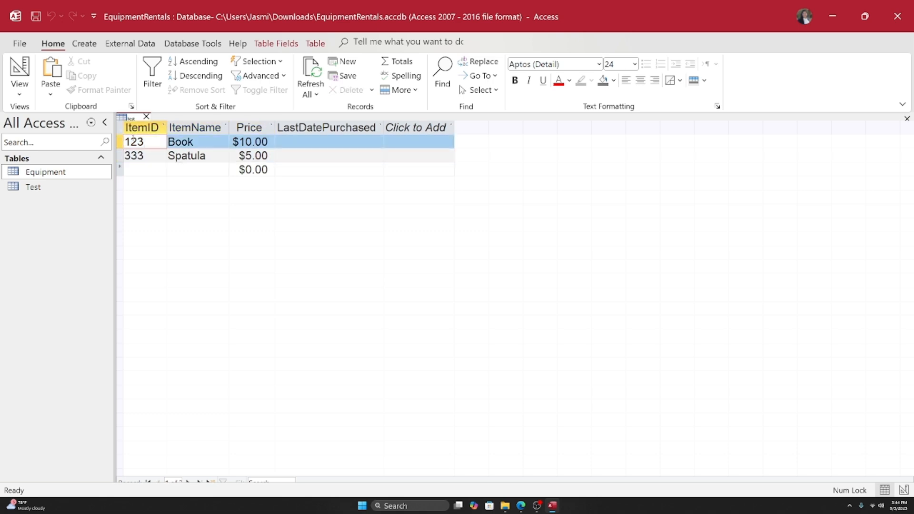
pyautogui.moveTo(145, 141); pyautogui.dragTo(124, 141)
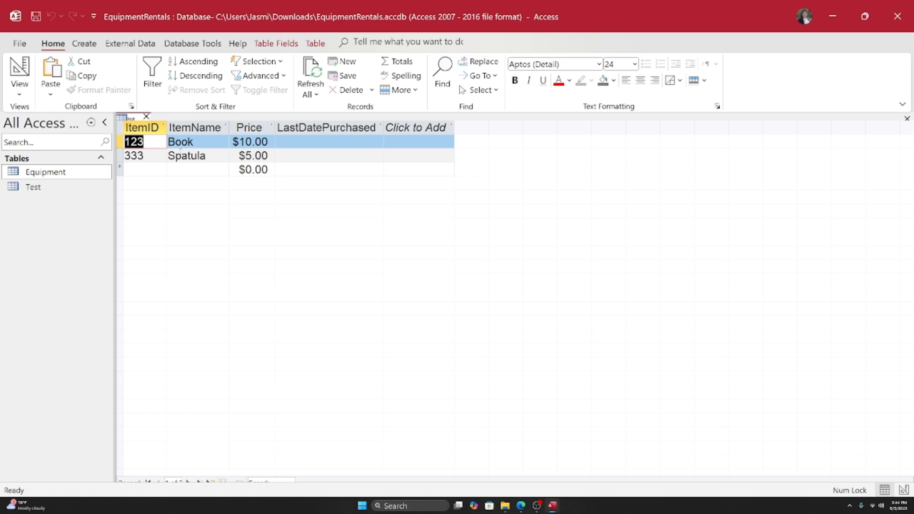
pyautogui.click(190, 156)
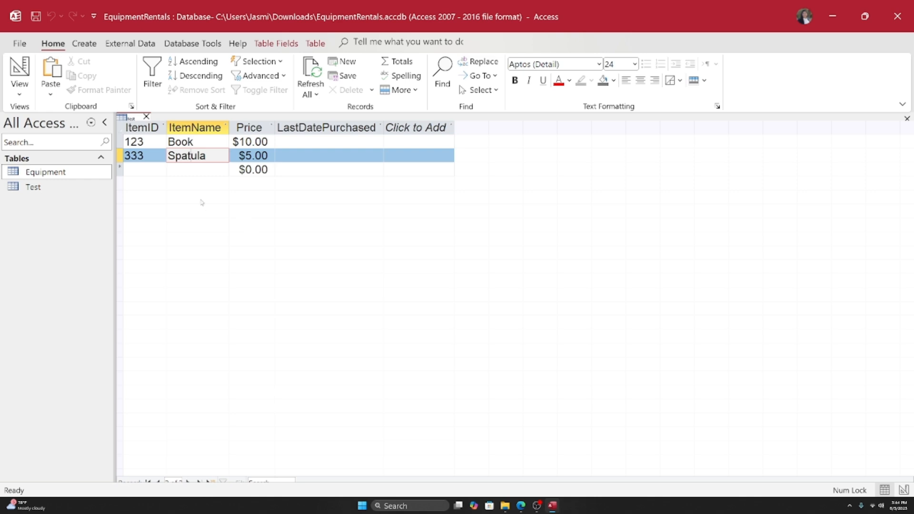
pyautogui.click(154, 157)
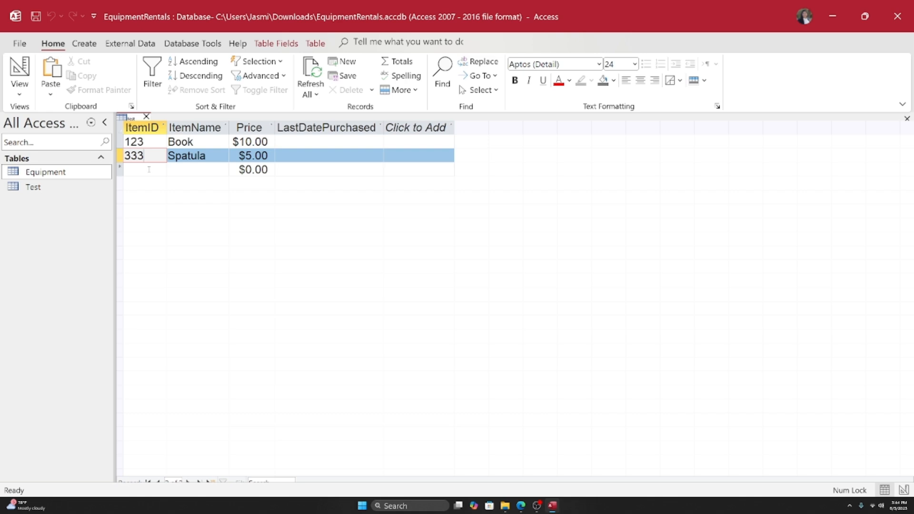
# - Add a new record below Spatula with A12 as its ItemID
pyautogui.click(149, 170)
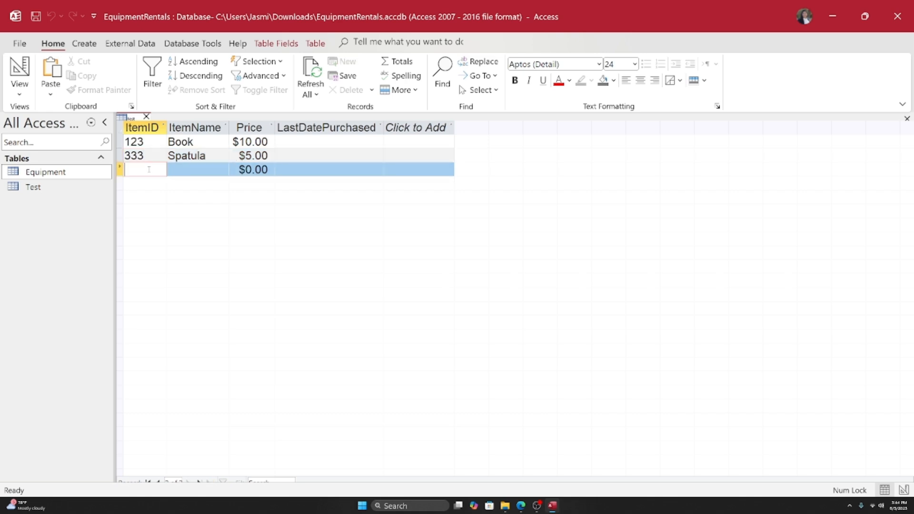
pyautogui.hotkey('ctrl', 'a')
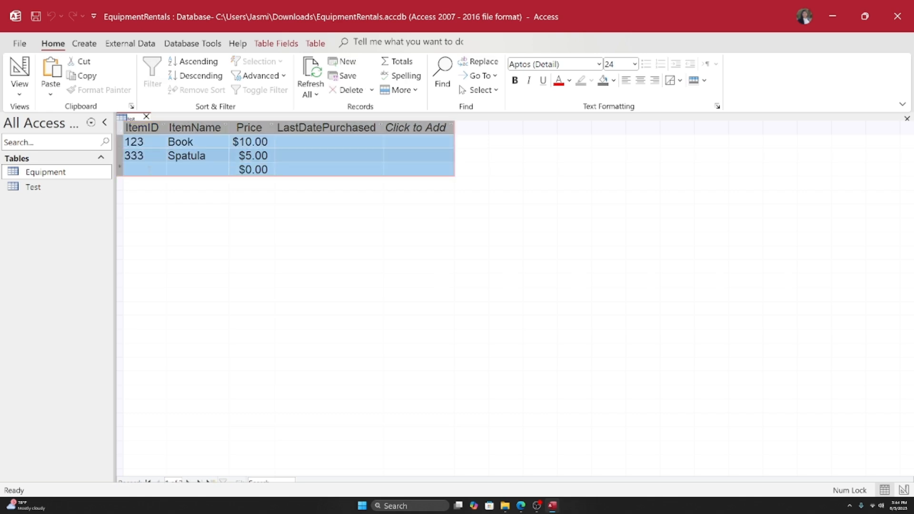
pyautogui.click(149, 169)
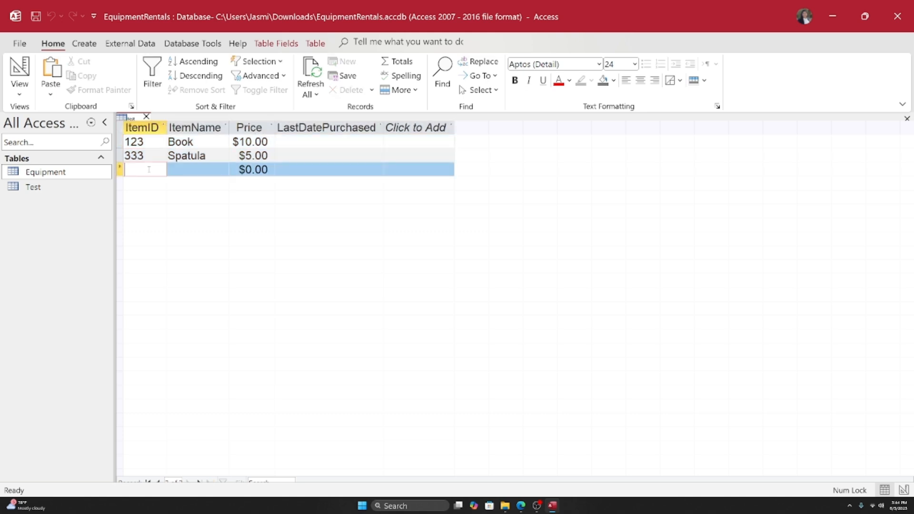
pyautogui.write('A12')
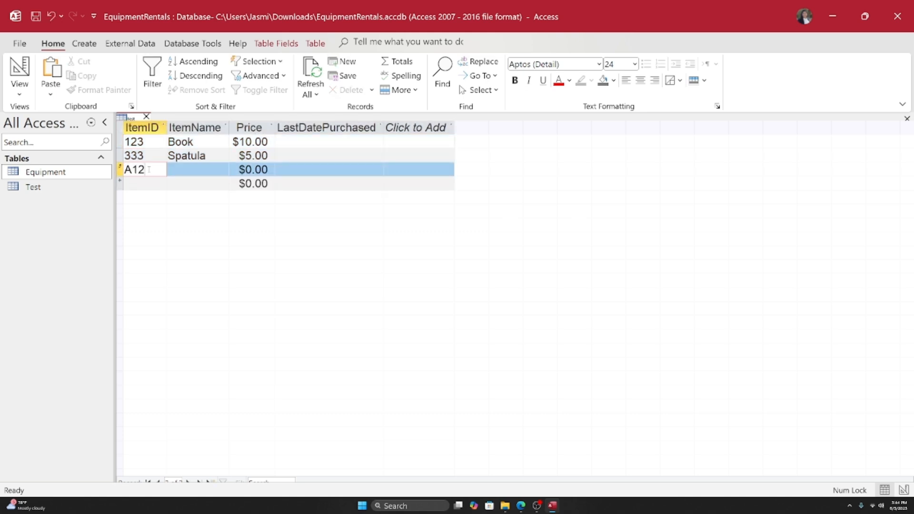
pyautogui.click(172, 169)
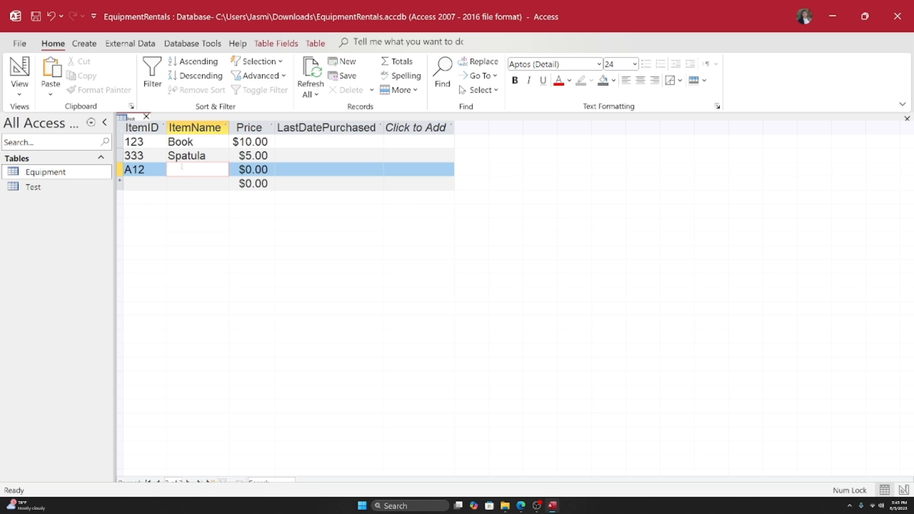
pyautogui.click(145, 175)
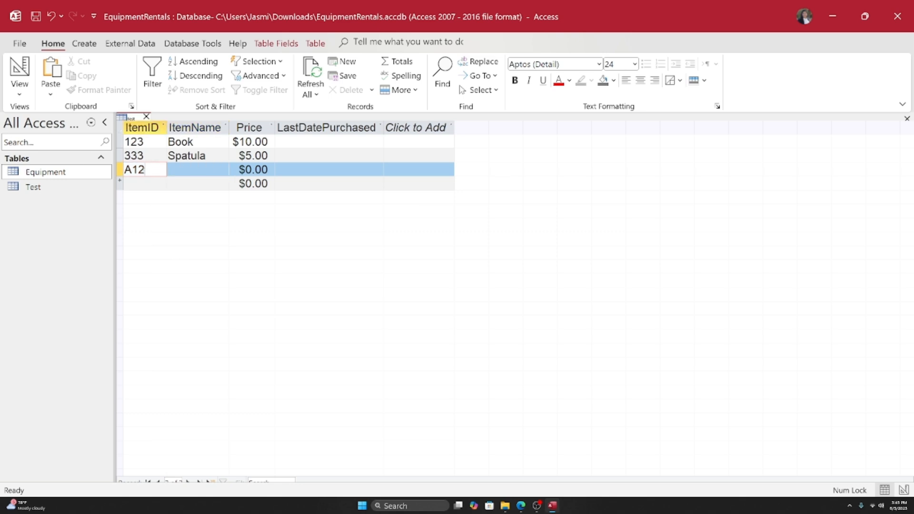
# - Try different text in the new record's ItemID and restore the value to A12
pyautogui.doubleClick(151, 166)
pyautogui.write('uni')
pyautogui.press('BackSpace')
pyautogui.press('BackSpace')
pyautogui.press('BackSpace')
pyautogui.write('A12')
pyautogui.click(182, 174)
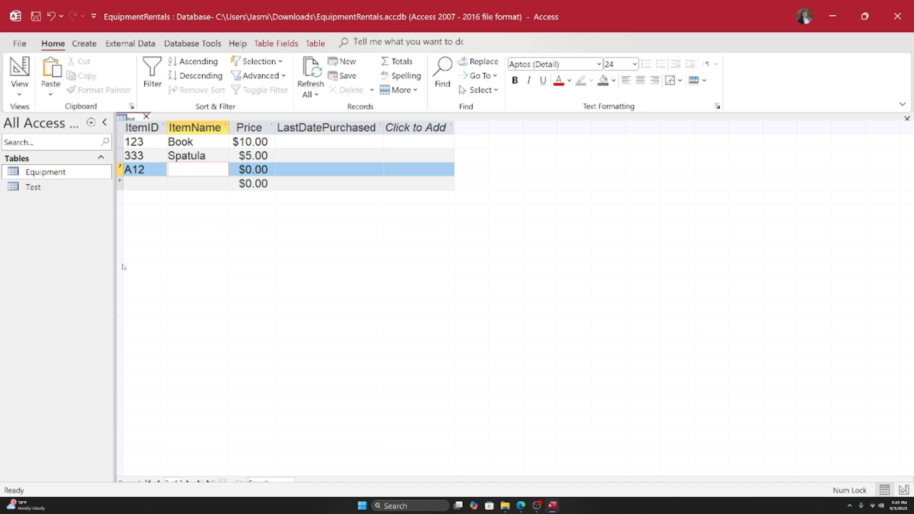
# - Switch the table to Design View and set the ItemID field's Validation Rule to Like "###"
pyautogui.click(20, 96)
pyautogui.click(57, 141)
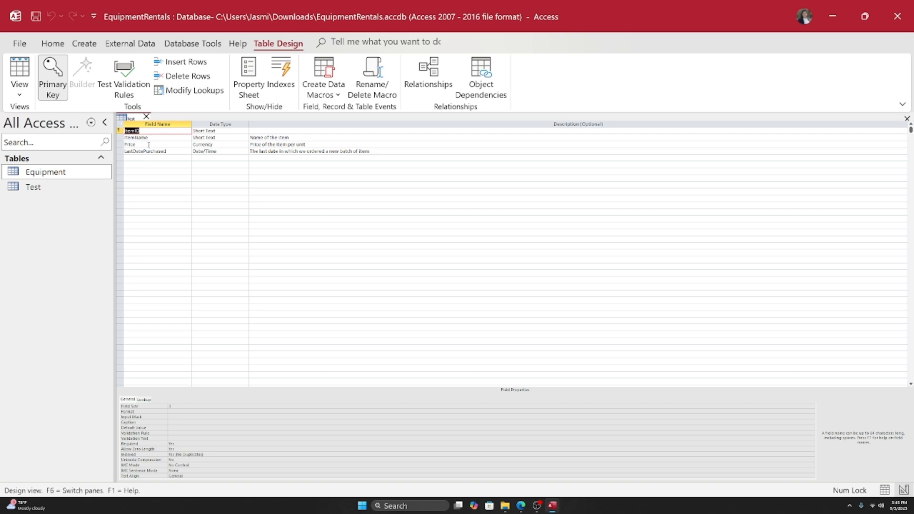
pyautogui.click(146, 131)
pyautogui.click(119, 131)
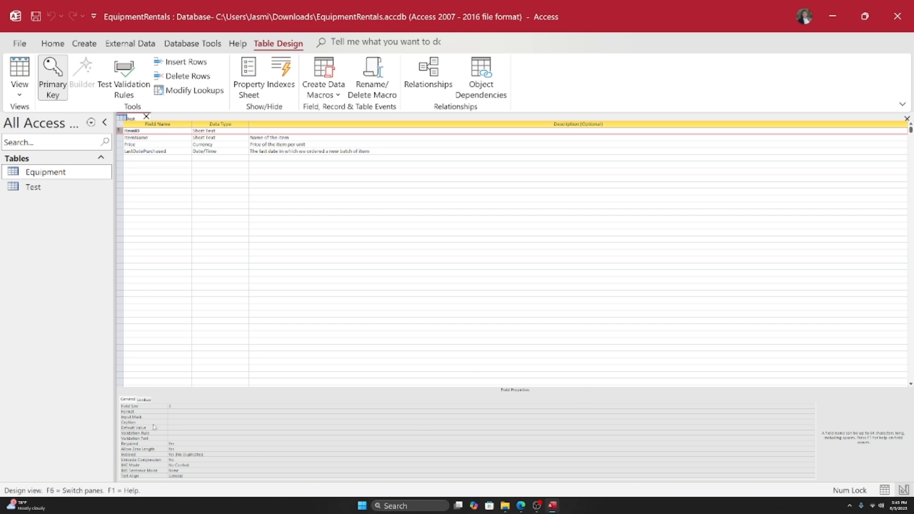
pyautogui.click(141, 434)
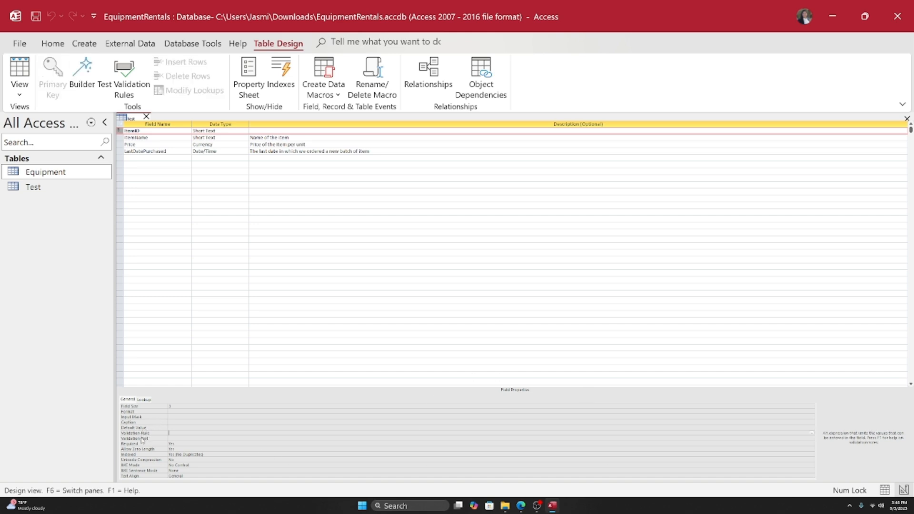
pyautogui.click(174, 434)
pyautogui.write('L')
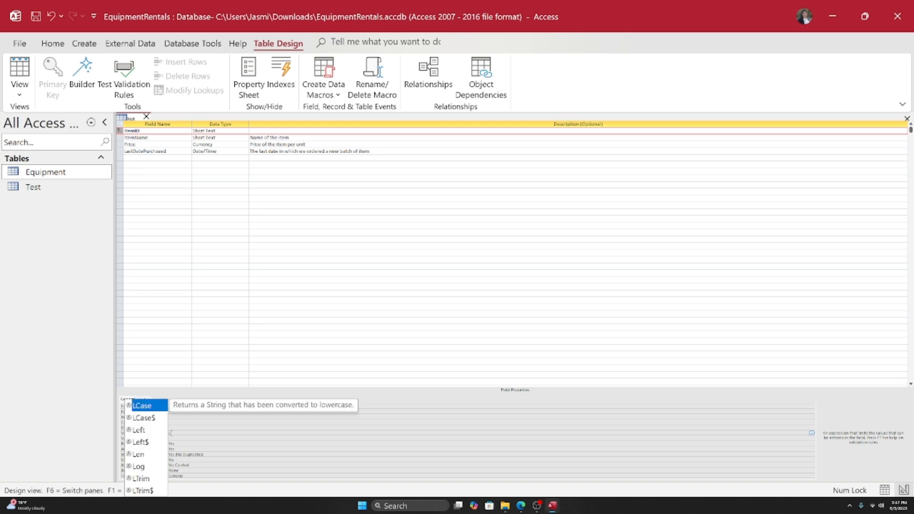
pyautogui.press('Escape')
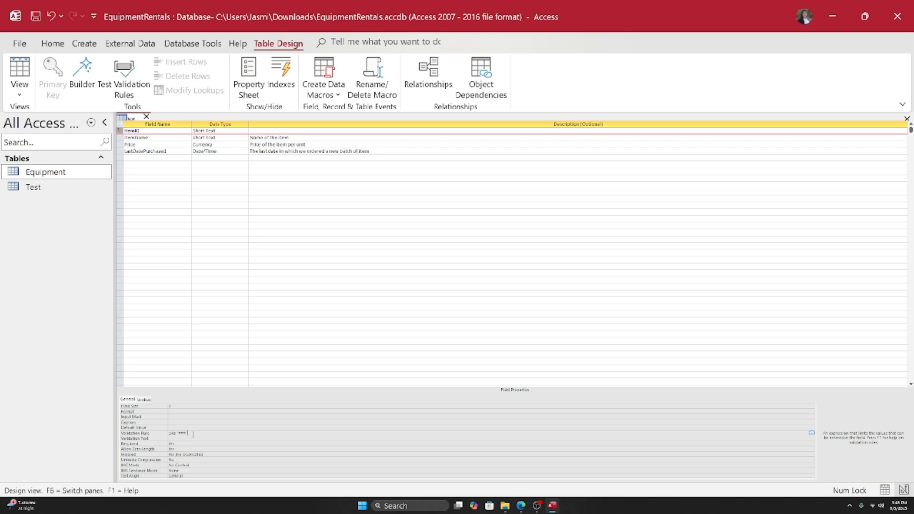
pyautogui.moveTo(173, 434); pyautogui.dragTo(193, 433)
pyautogui.click(198, 431)
# - Set the ItemID field's Validation Text to "ID needs to be 3 digits" and review it against the rule
pyautogui.click(182, 438)
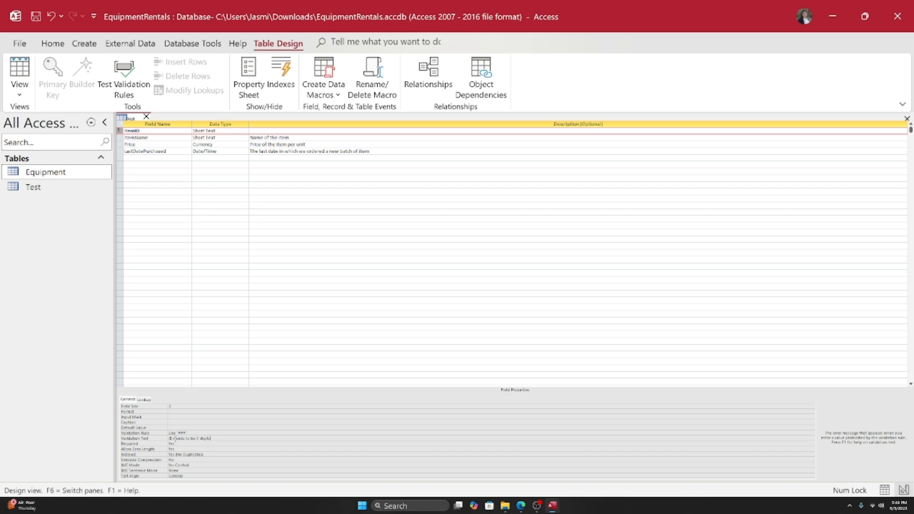
pyautogui.click(209, 432)
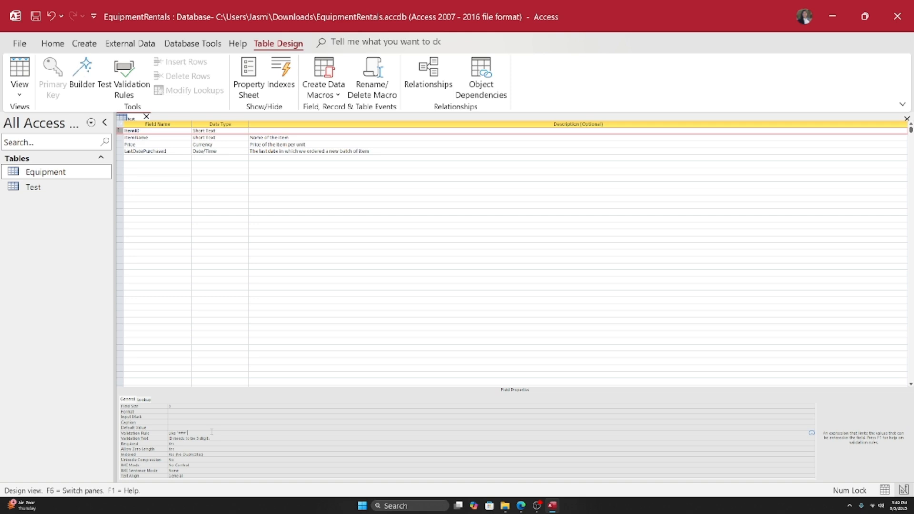
pyautogui.click(213, 438)
pyautogui.click(203, 432)
pyautogui.click(198, 438)
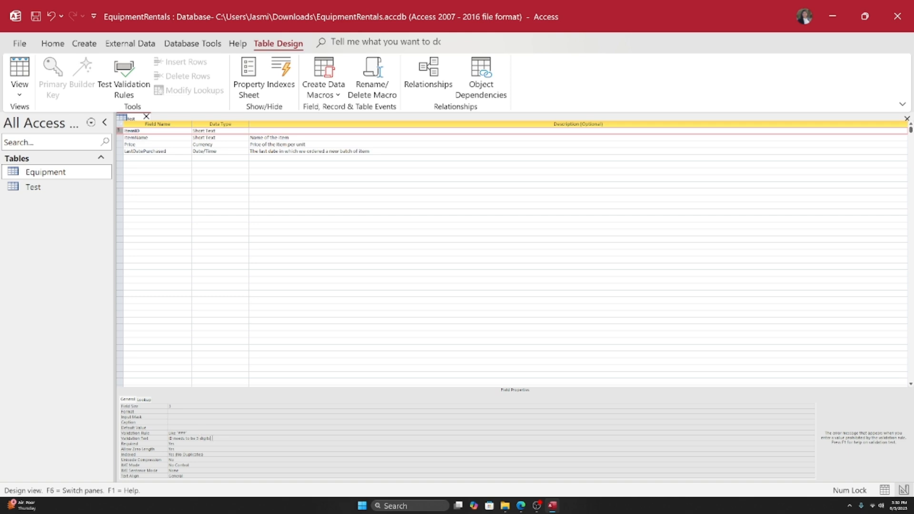
# - Save the table design, testing the existing data and keeping the new validation rule
pyautogui.click(37, 18)
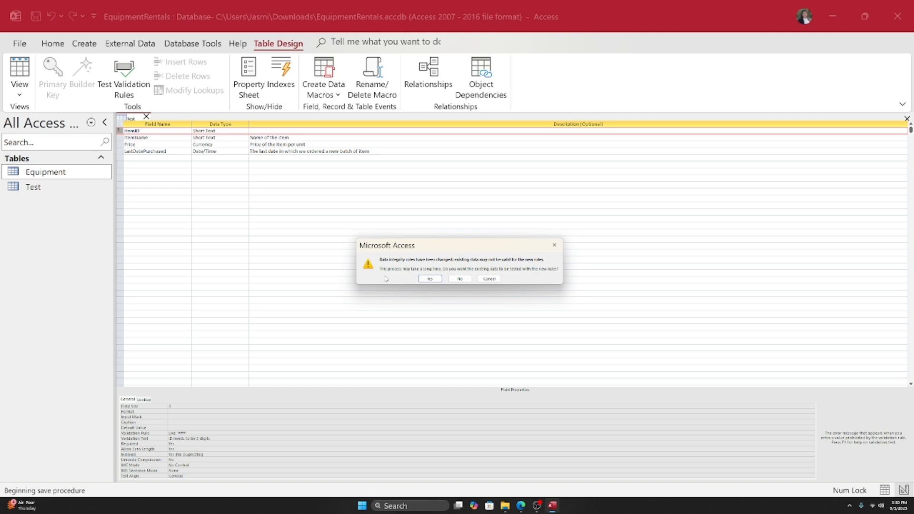
pyautogui.click(430, 279)
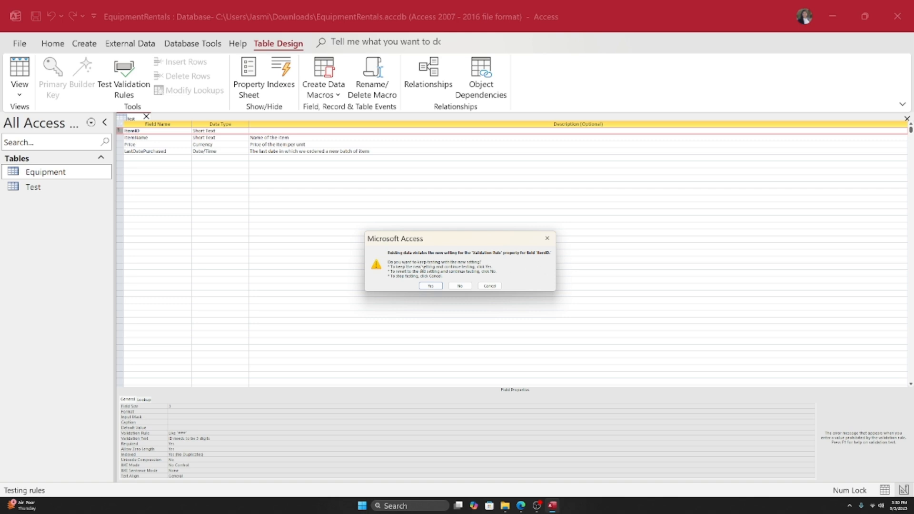
pyautogui.click(431, 286)
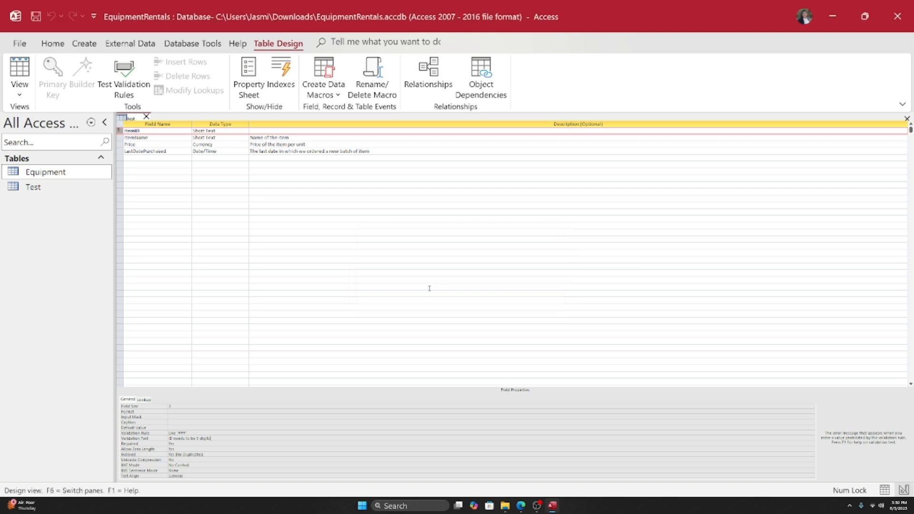
# - In Datasheet View, try leaving the A12 record's ItemID empty and replace it with 000
pyautogui.click(19, 91)
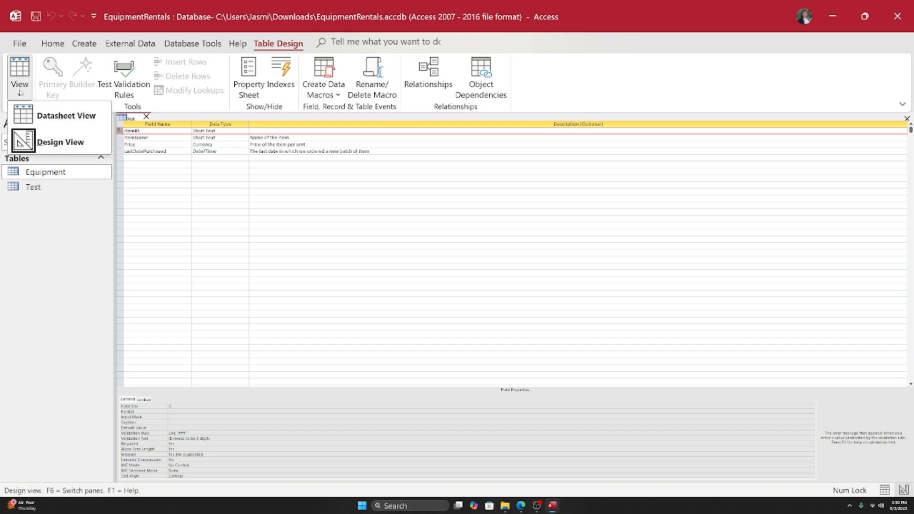
pyautogui.click(48, 123)
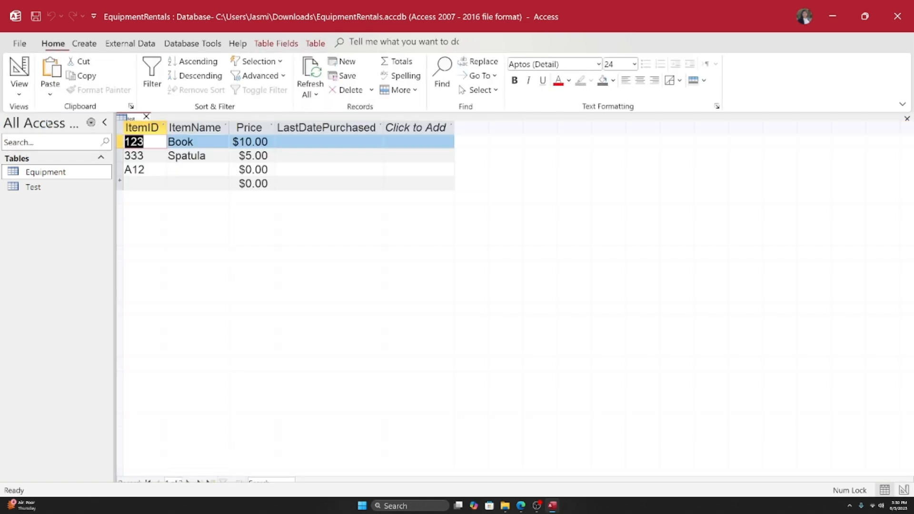
pyautogui.click(160, 170)
pyautogui.press('BackSpace')
pyautogui.press('BackSpace')
pyautogui.press('BackSpace')
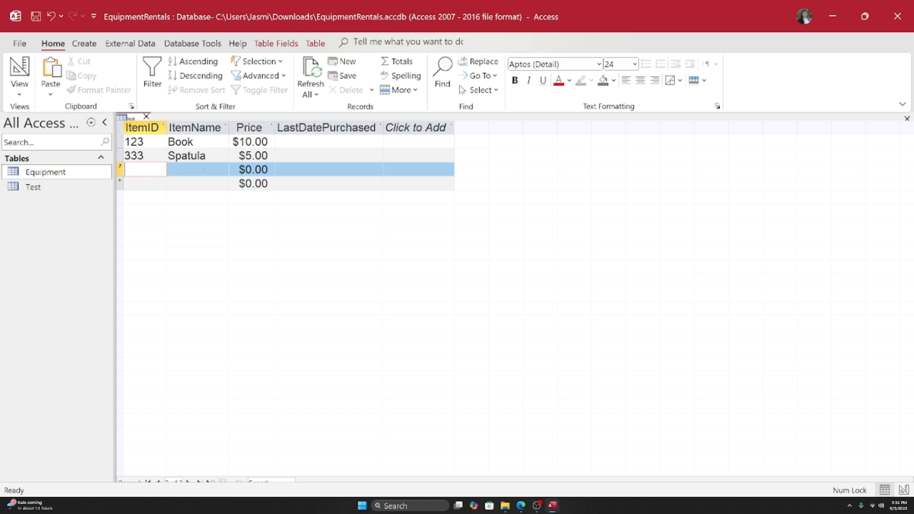
pyautogui.click(203, 170)
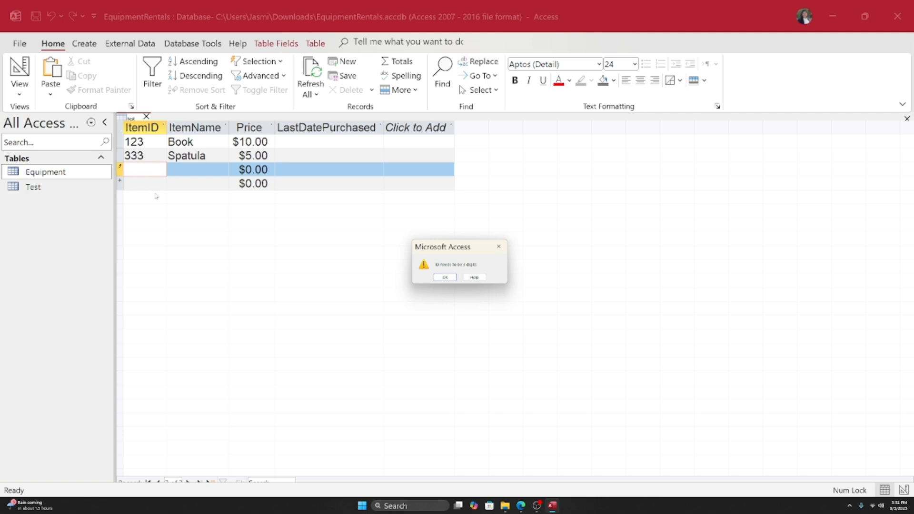
pyautogui.click(445, 278)
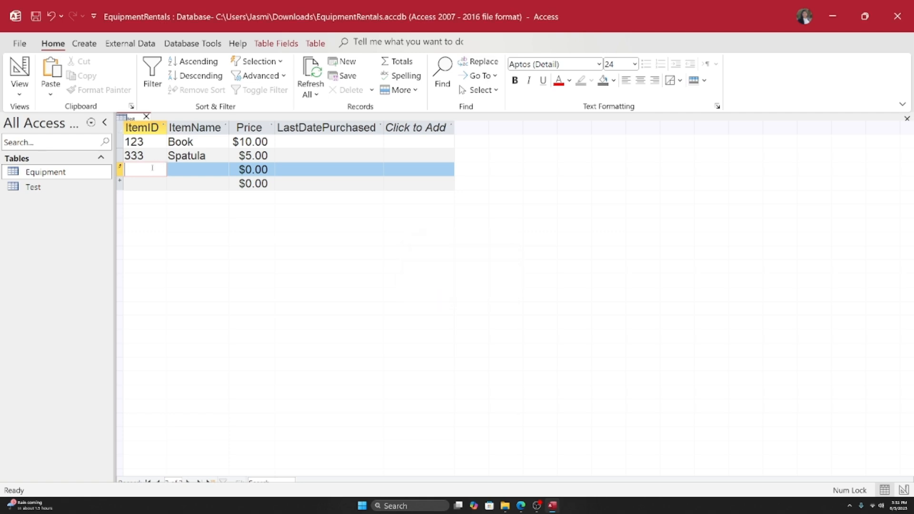
pyautogui.write('000')
pyautogui.click(174, 169)
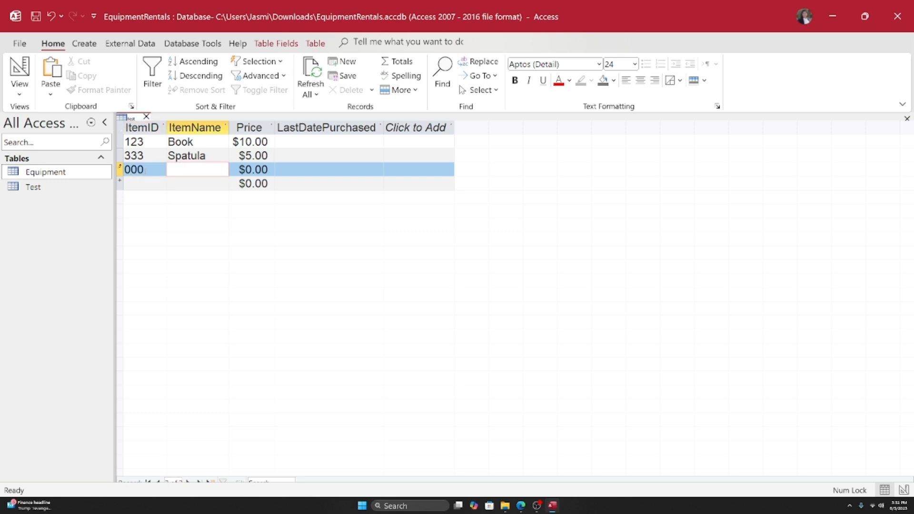
# - Test the validation rule by trying to change the third record's ItemID to 00A
pyautogui.click(144, 171)
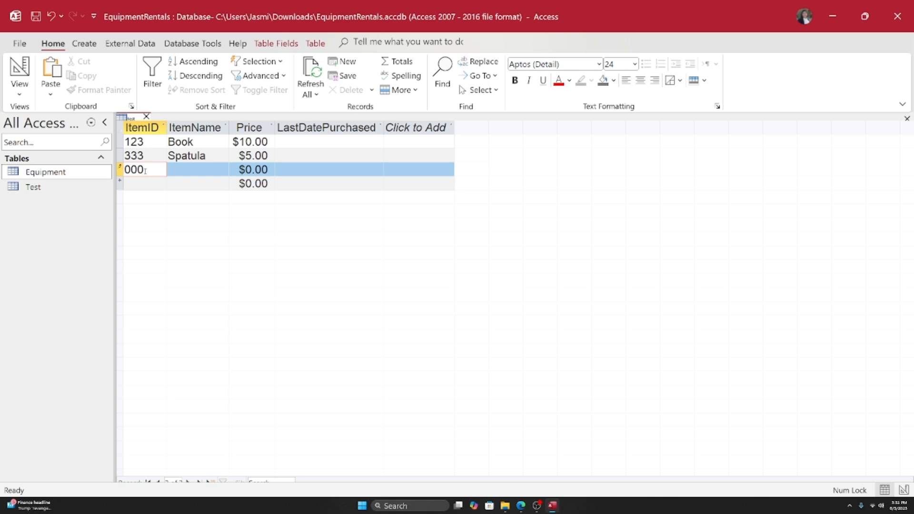
pyautogui.press('BackSpace')
pyautogui.write('A')
pyautogui.click(215, 170)
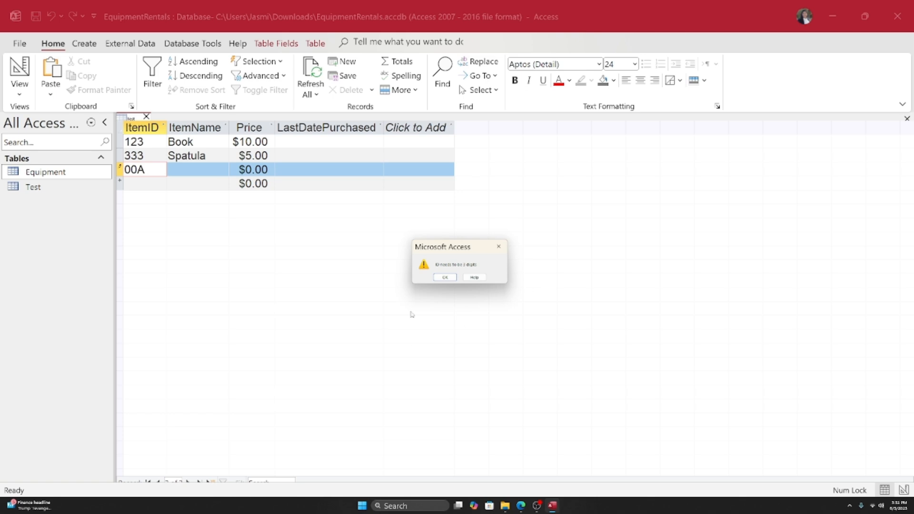
pyautogui.click(439, 278)
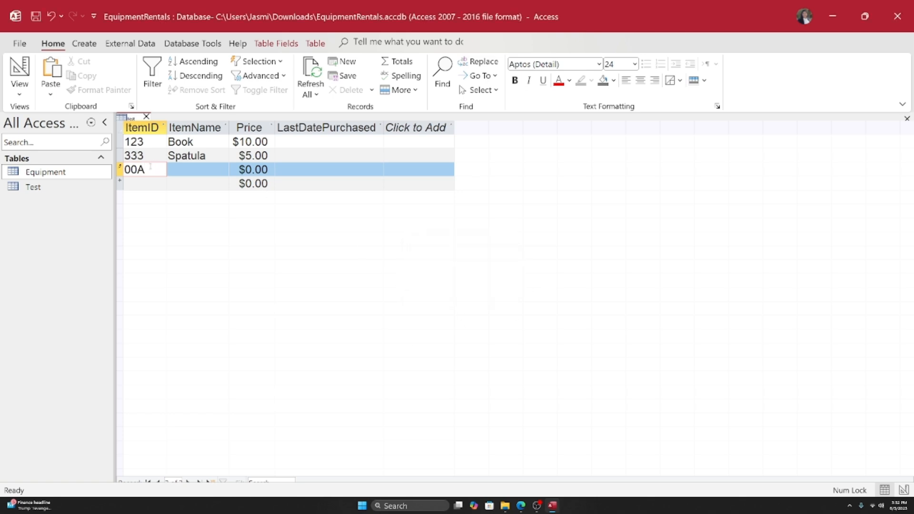
# - Set the third record's ItemID back to 000 and save the record
pyautogui.press('BackSpace')
pyautogui.write('0')
pyautogui.click(183, 170)
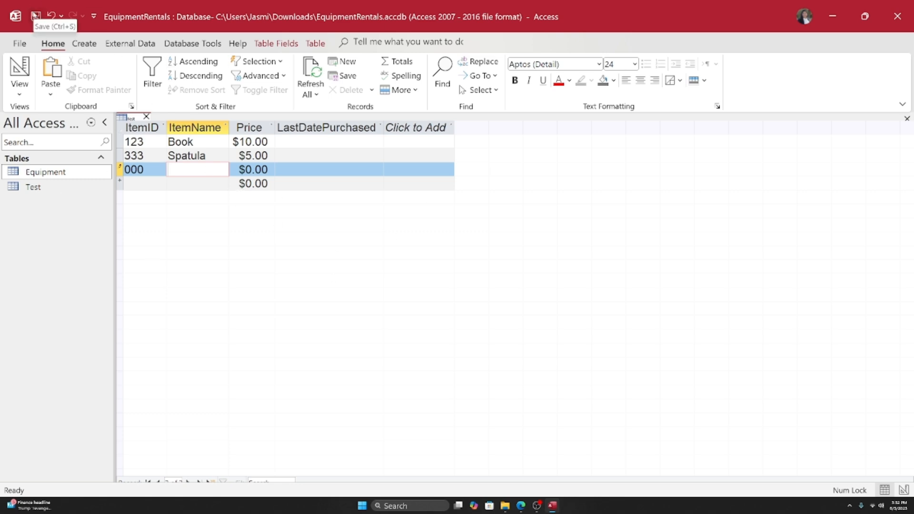
pyautogui.click(36, 15)
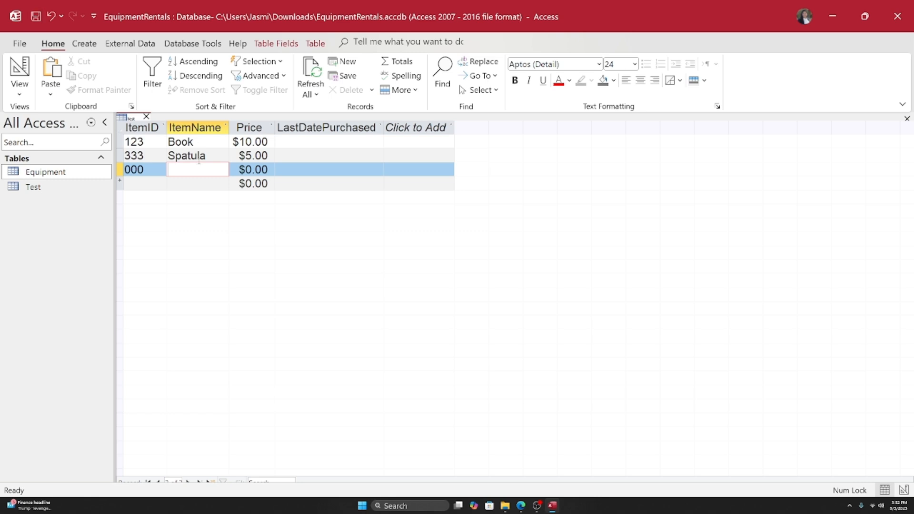
# - Look over the saved records and close the Test table
pyautogui.press('Up')
pyautogui.press('Down')
pyautogui.click(150, 142)
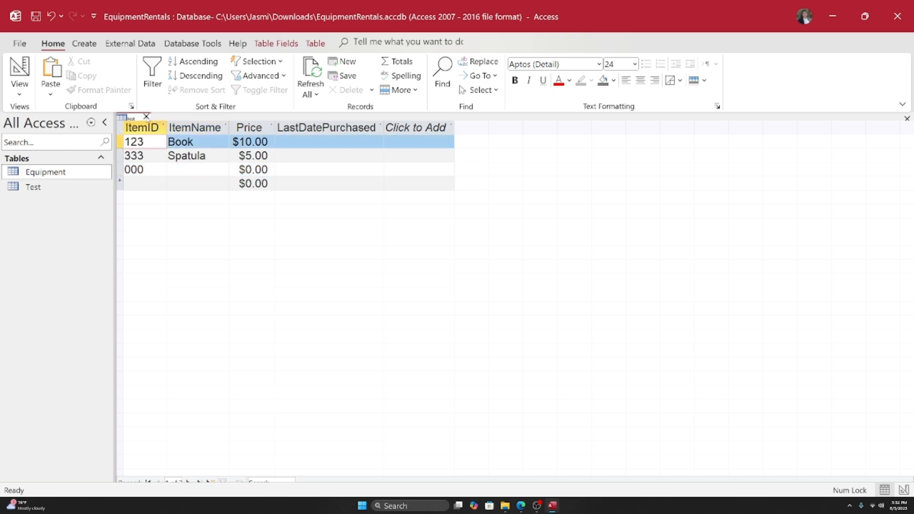
pyautogui.click(147, 117)
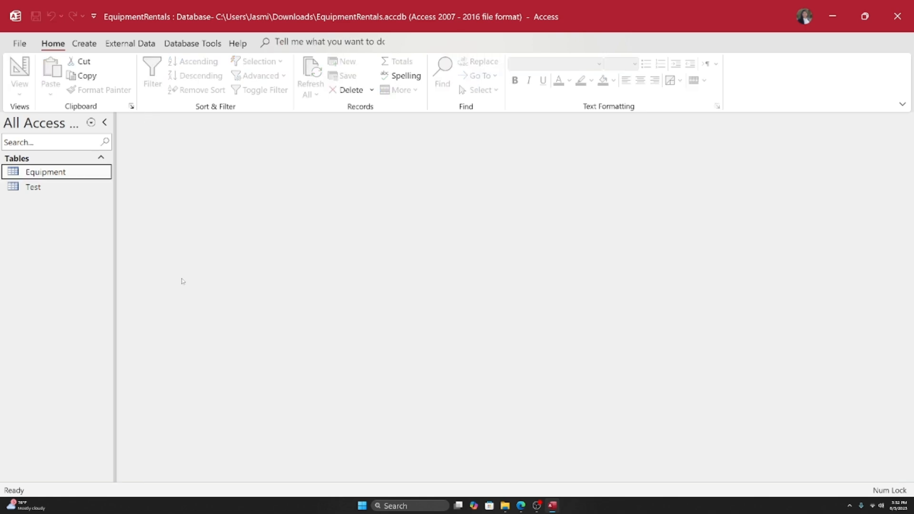
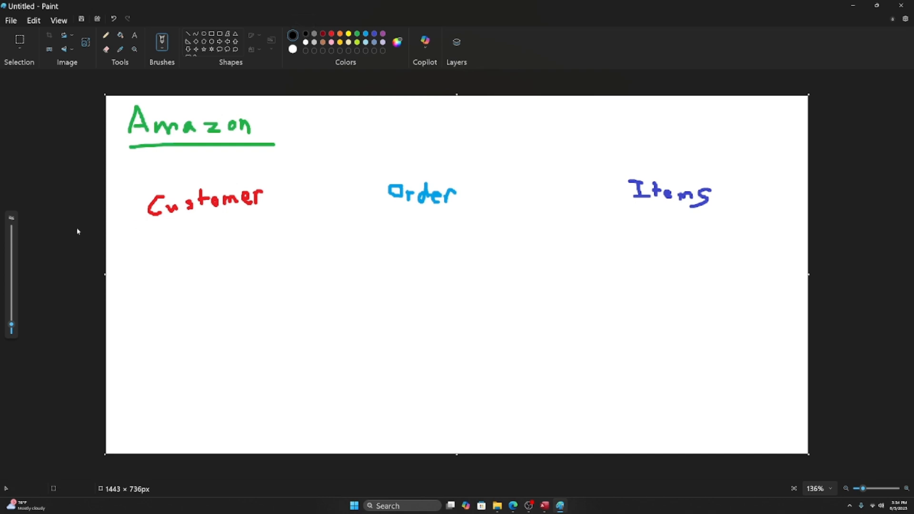
# - In Paint, draw a black freehand table grid with three columns and six rows beneath the Customer heading
pyautogui.moveTo(142, 233); pyautogui.dragTo(308, 230)
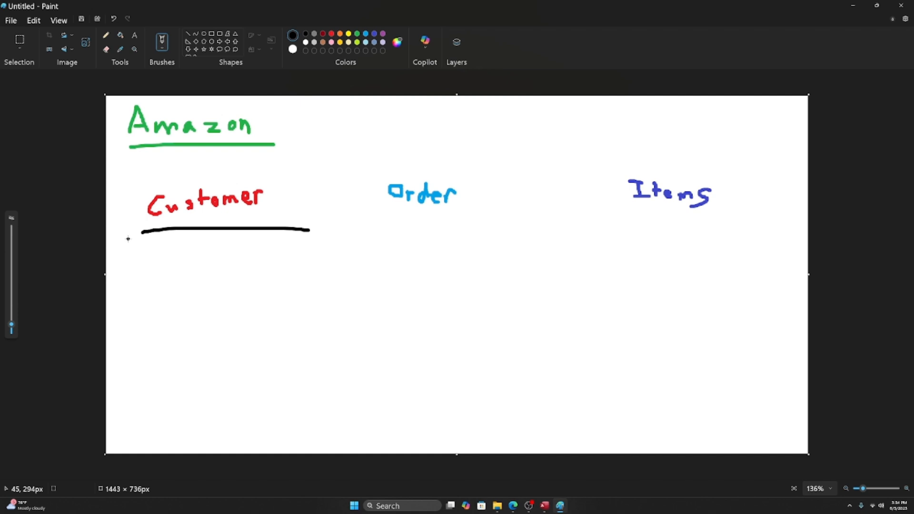
pyautogui.moveTo(140, 232)
pyautogui.mouseDown()
pyautogui.moveTo(153, 391)
pyautogui.moveTo(300, 386)
pyautogui.mouseUp()
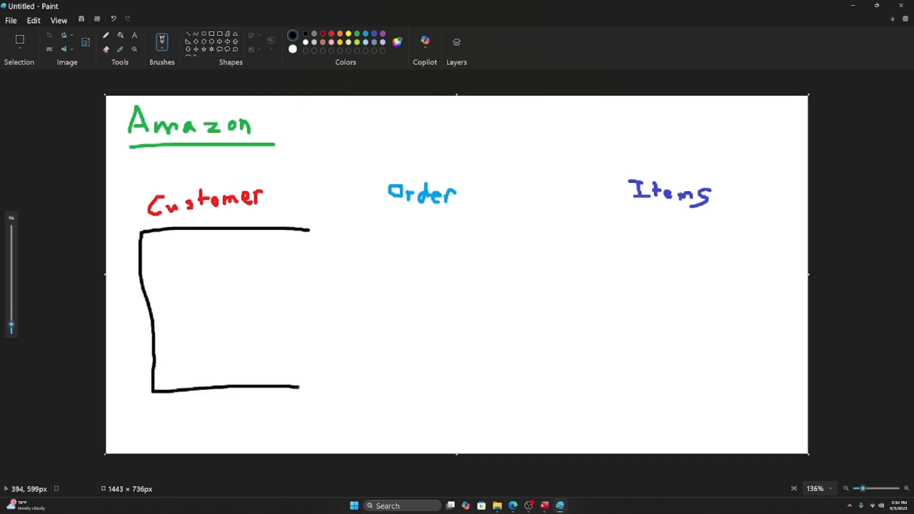
pyautogui.moveTo(308, 230); pyautogui.dragTo(287, 371)
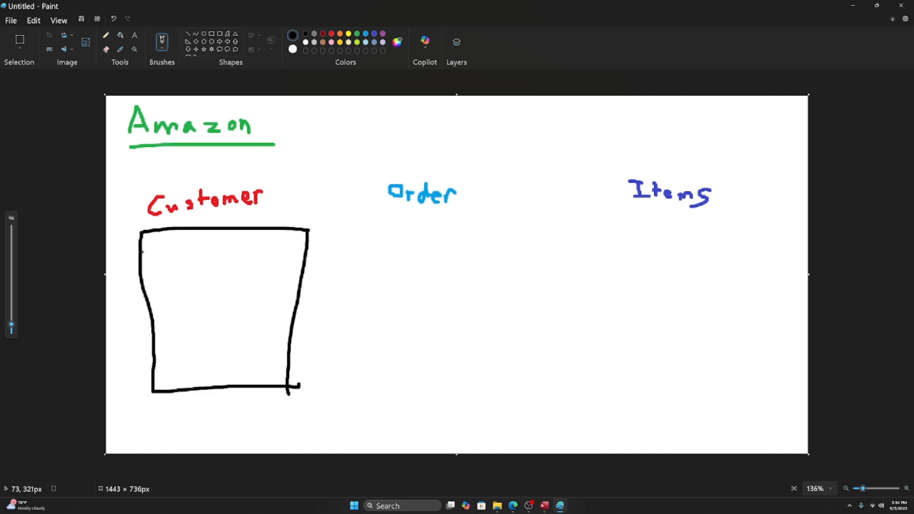
pyautogui.moveTo(141, 252); pyautogui.dragTo(303, 254)
pyautogui.moveTo(137, 271); pyautogui.dragTo(297, 273)
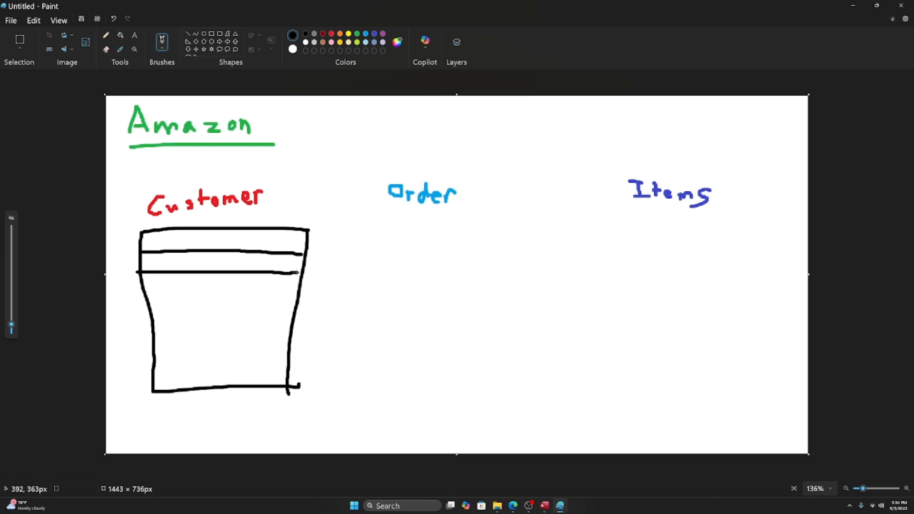
pyautogui.moveTo(142, 297); pyautogui.dragTo(287, 299)
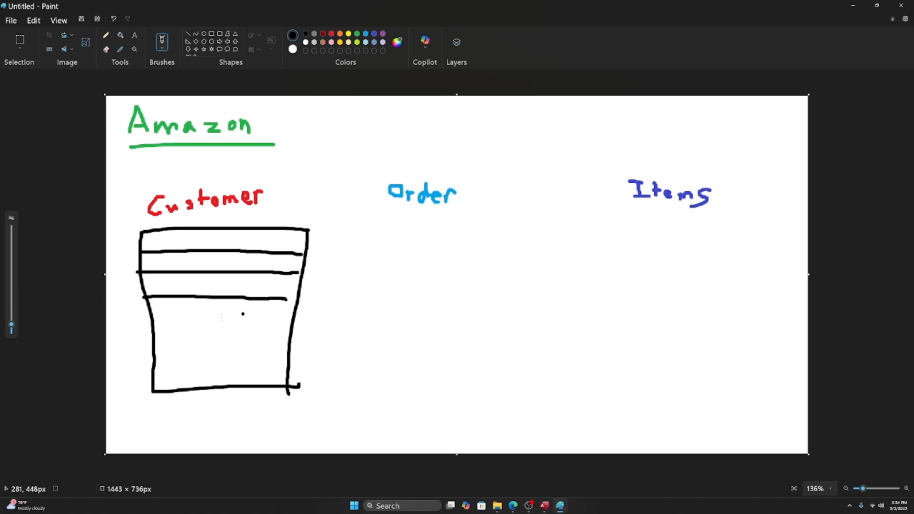
pyautogui.moveTo(152, 318); pyautogui.dragTo(285, 326)
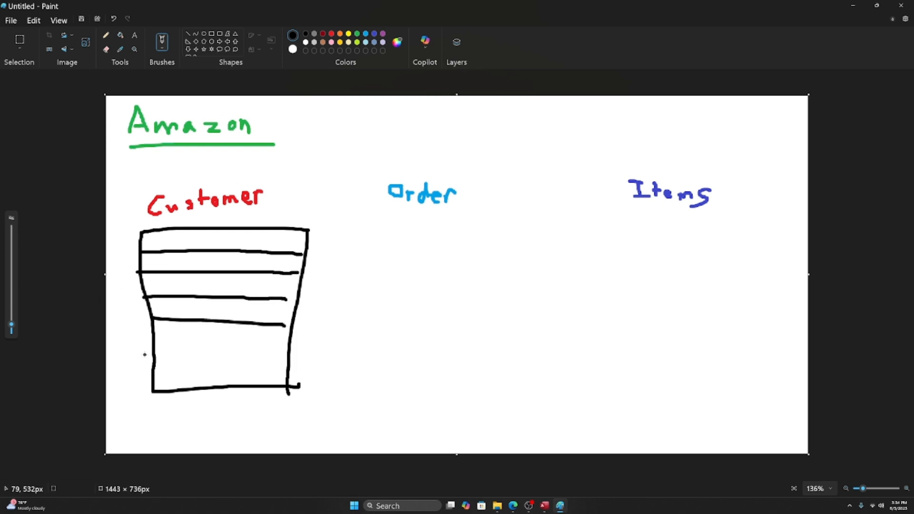
pyautogui.moveTo(156, 349); pyautogui.dragTo(283, 349)
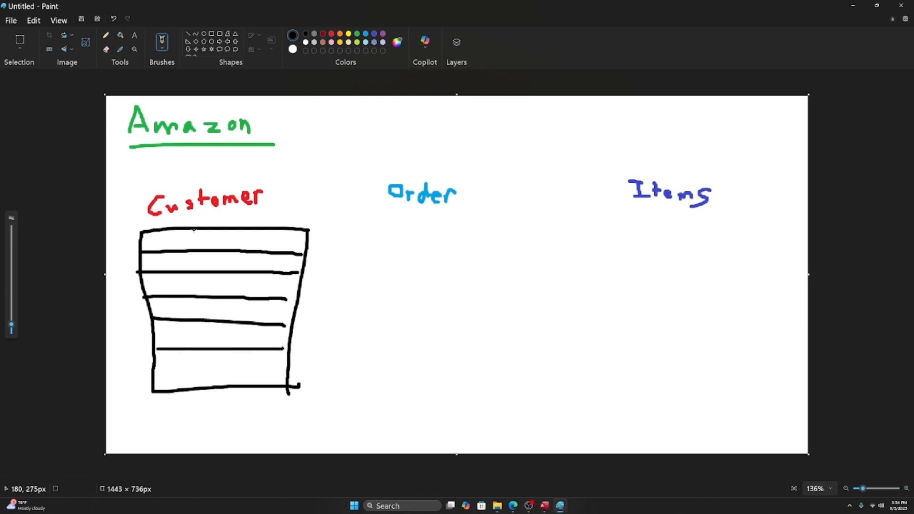
pyautogui.moveTo(194, 230); pyautogui.dragTo(205, 399)
pyautogui.moveTo(247, 228); pyautogui.dragTo(253, 403)
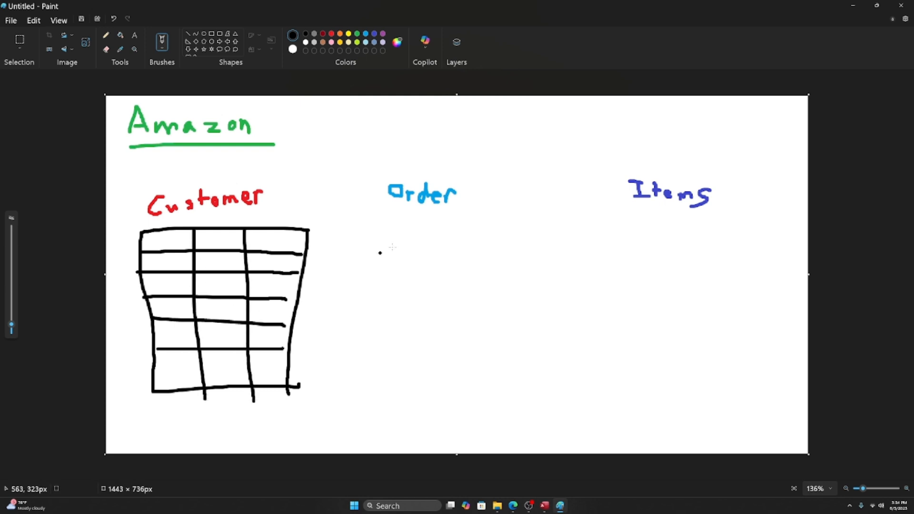
# - Draw a black freehand table grid with three columns and three rows beneath the Order heading
pyautogui.moveTo(370, 220)
pyautogui.mouseDown()
pyautogui.moveTo(367, 355)
pyautogui.moveTo(523, 350)
pyautogui.mouseUp()
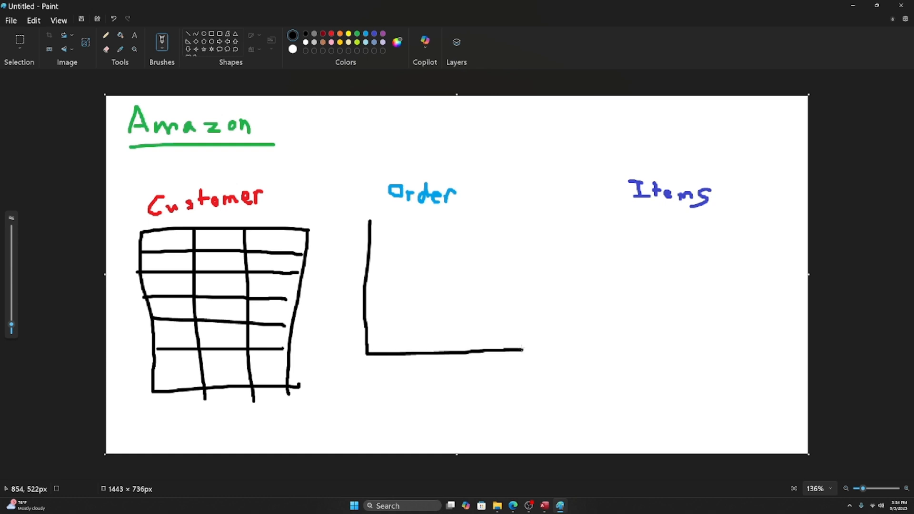
pyautogui.moveTo(369, 217)
pyautogui.mouseDown()
pyautogui.moveTo(523, 230)
pyautogui.moveTo(517, 339)
pyautogui.mouseUp()
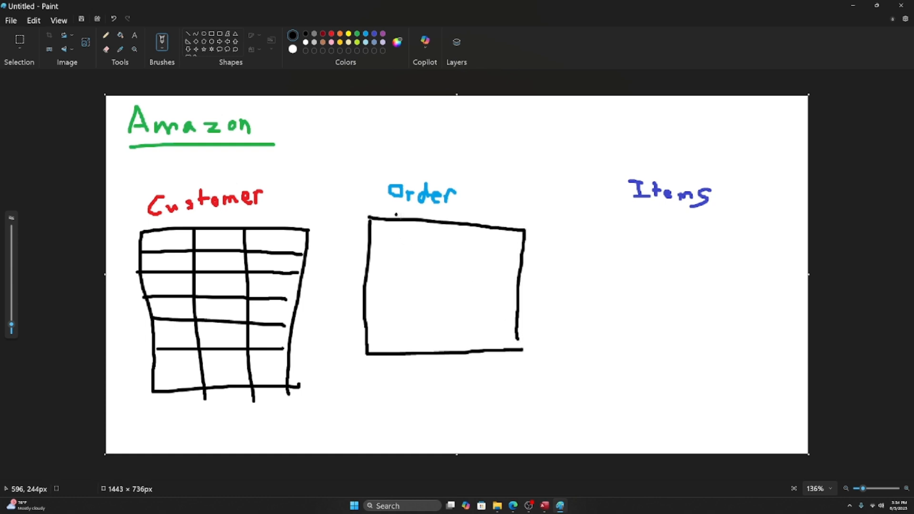
pyautogui.moveTo(414, 223)
pyautogui.mouseDown()
pyautogui.moveTo(384, 326)
pyautogui.moveTo(389, 345)
pyautogui.mouseUp()
pyautogui.moveTo(451, 232); pyautogui.dragTo(450, 347)
pyautogui.moveTo(367, 254); pyautogui.dragTo(525, 271)
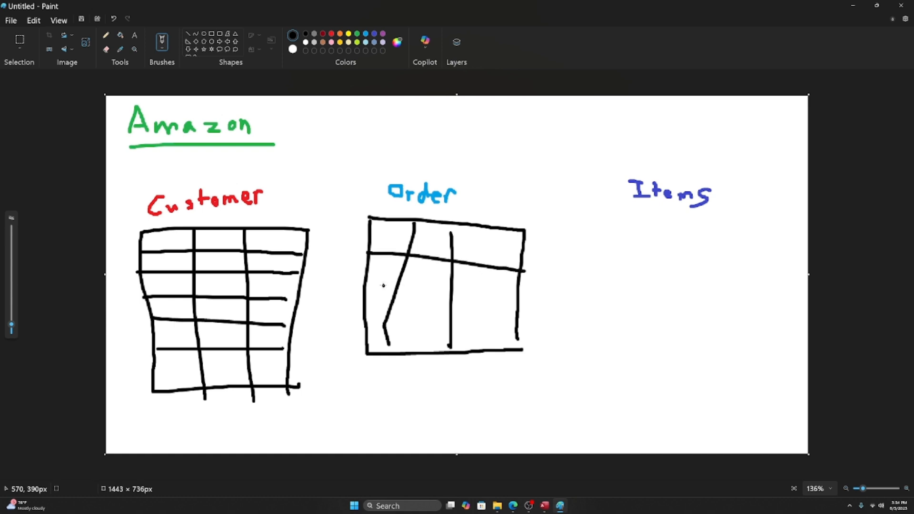
pyautogui.moveTo(376, 285); pyautogui.dragTo(504, 294)
# - Draw a black freehand table grid with three columns and four rows beneath the Items heading
pyautogui.moveTo(597, 235)
pyautogui.mouseDown()
pyautogui.moveTo(613, 341)
pyautogui.moveTo(716, 339)
pyautogui.mouseUp()
pyautogui.moveTo(599, 234)
pyautogui.mouseDown()
pyautogui.moveTo(758, 234)
pyautogui.moveTo(761, 347)
pyautogui.moveTo(717, 343)
pyautogui.mouseUp()
pyautogui.moveTo(656, 236); pyautogui.dragTo(656, 334)
pyautogui.moveTo(706, 234); pyautogui.dragTo(700, 335)
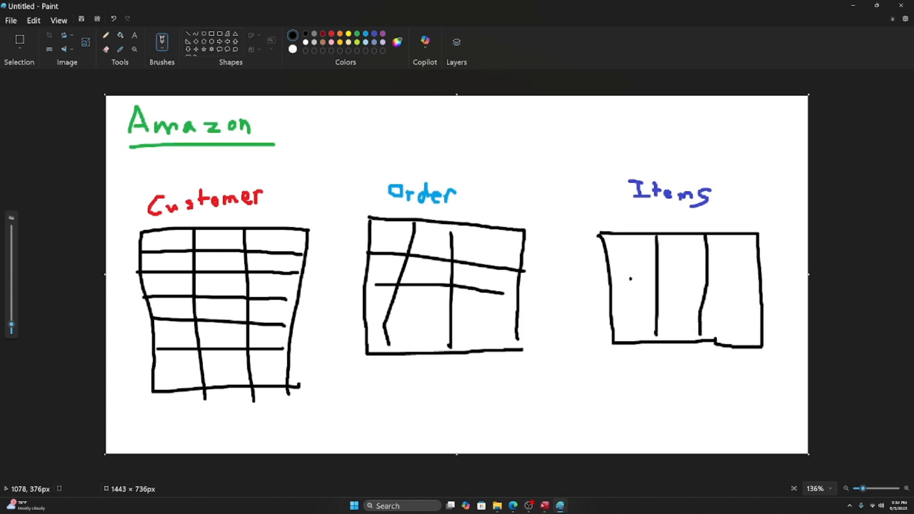
pyautogui.moveTo(609, 269); pyautogui.dragTo(764, 270)
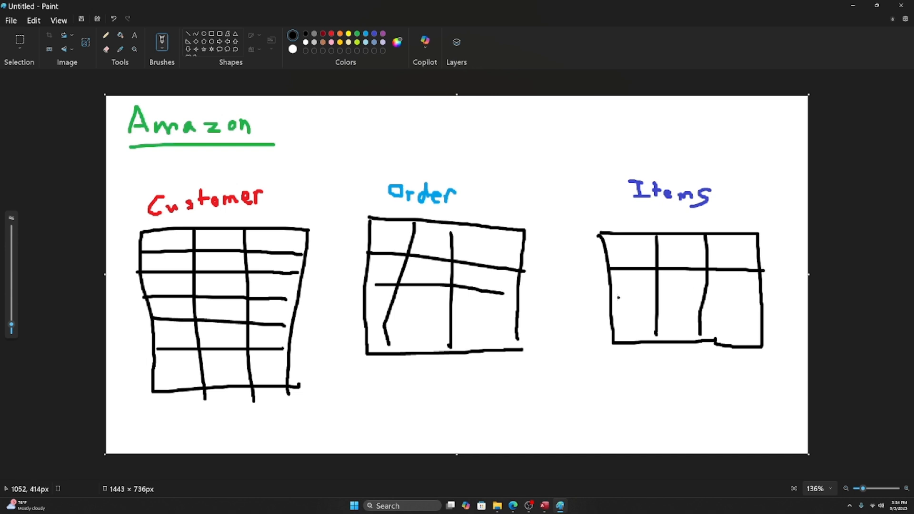
pyautogui.moveTo(617, 297); pyautogui.dragTo(754, 301)
pyautogui.moveTo(614, 312); pyautogui.dragTo(757, 319)
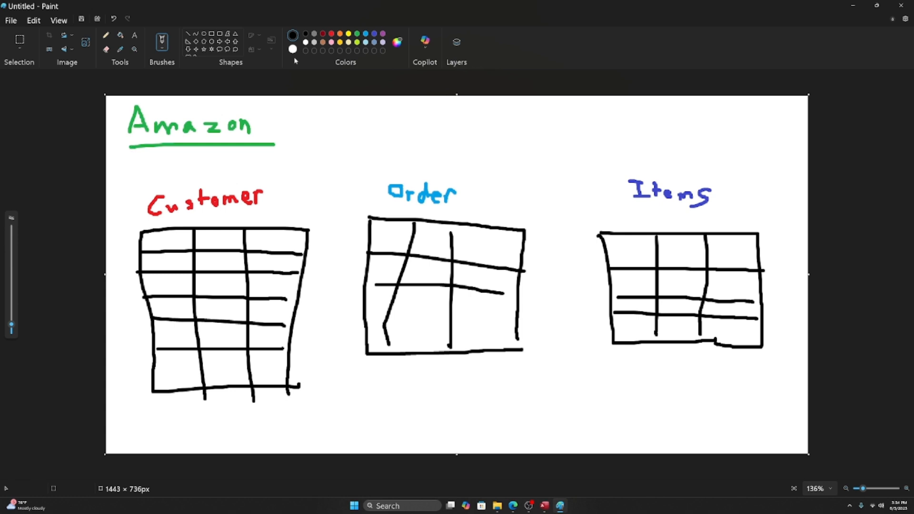
# - In light blue, scribble placeholder text in the Customer grid's first-row, third-column cell, and handwrite an underlined sample ID between the Customer and Order headings
pyautogui.click(366, 36)
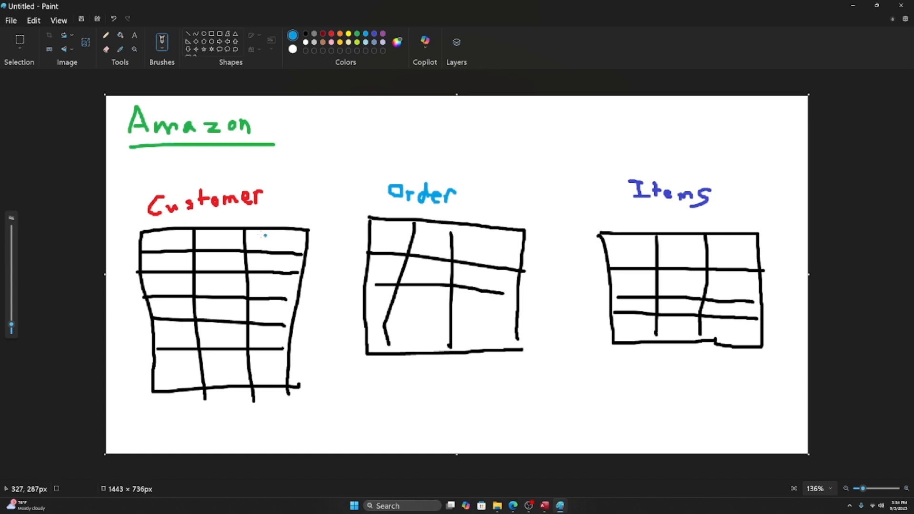
pyautogui.moveTo(259, 233)
pyautogui.mouseDown()
pyautogui.moveTo(286, 236)
pyautogui.moveTo(291, 247)
pyautogui.mouseUp()
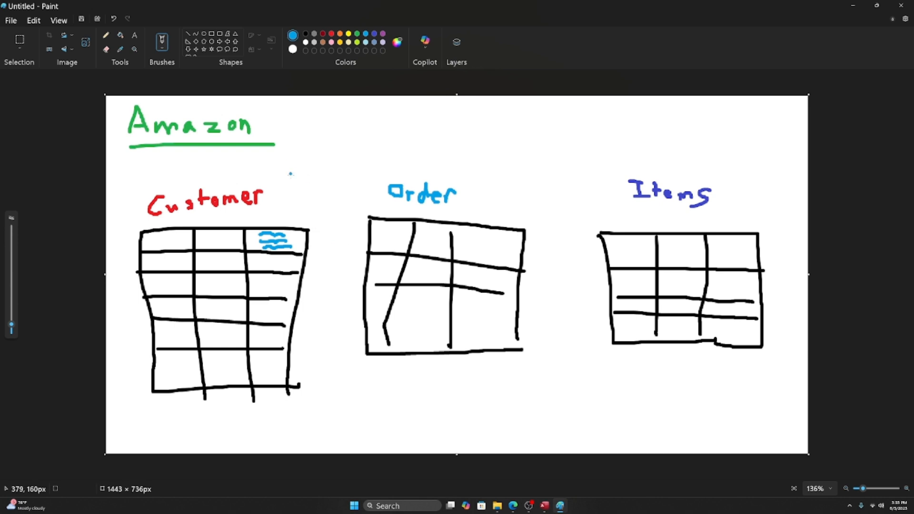
pyautogui.moveTo(292, 175)
pyautogui.mouseDown()
pyautogui.moveTo(306, 187)
pyautogui.moveTo(295, 188)
pyautogui.moveTo(312, 185)
pyautogui.moveTo(325, 166)
pyautogui.moveTo(333, 186)
pyautogui.moveTo(327, 178)
pyautogui.moveTo(355, 164)
pyautogui.moveTo(356, 183)
pyautogui.mouseUp()
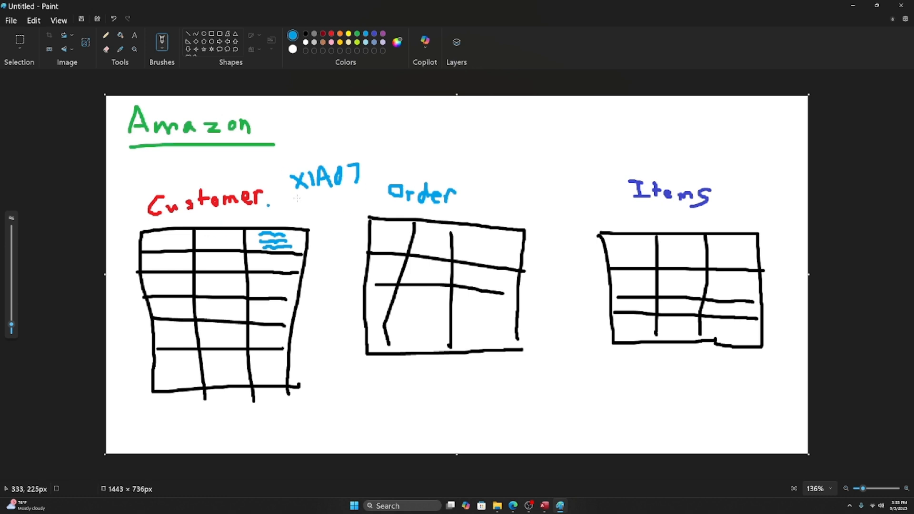
pyautogui.click(384, 176)
pyautogui.moveTo(296, 196); pyautogui.dragTo(374, 185)
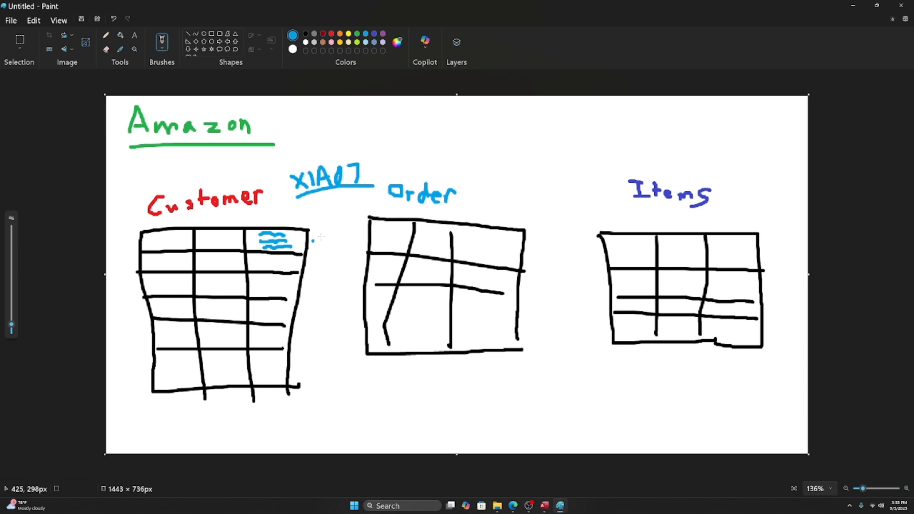
# - Mark three entries in the Order grid's first column and draw two light blue arrows to them from the marked Customer cell
pyautogui.moveTo(373, 235); pyautogui.dragTo(396, 235)
pyautogui.moveTo(369, 267); pyautogui.dragTo(402, 268)
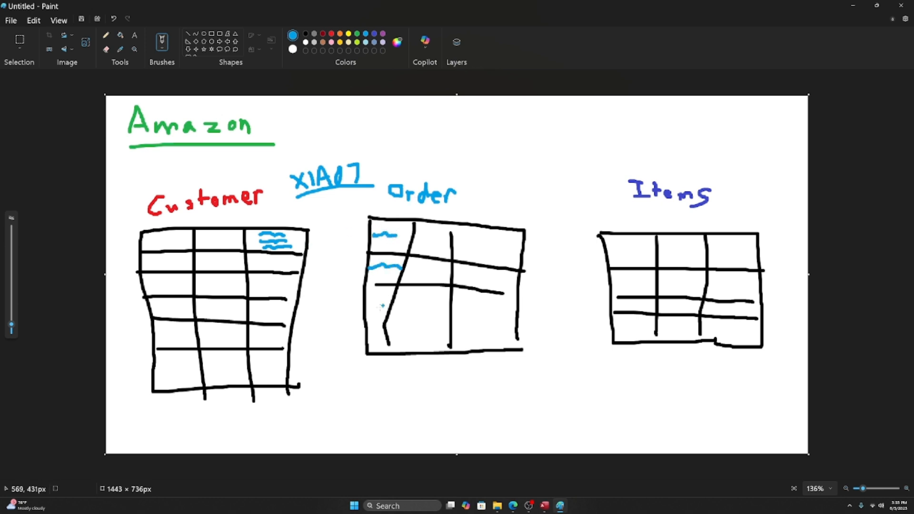
pyautogui.moveTo(371, 310); pyautogui.dragTo(395, 303)
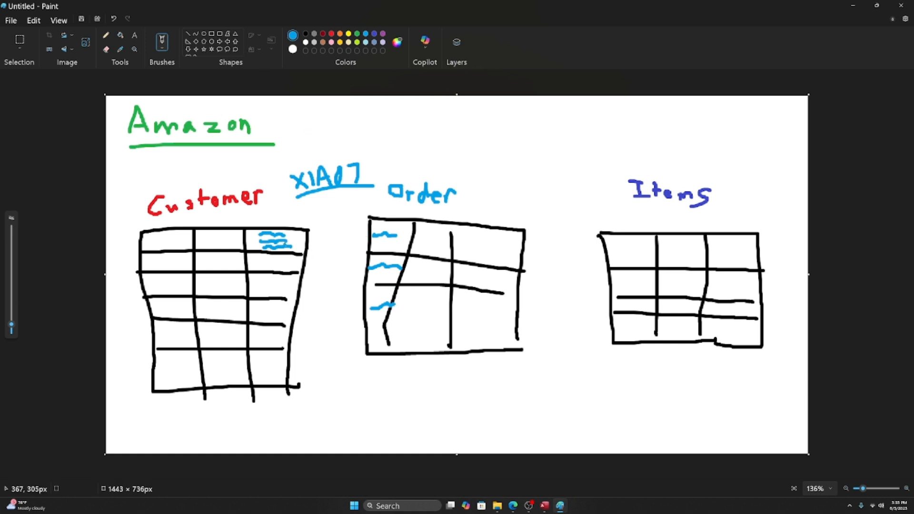
pyautogui.moveTo(284, 243)
pyautogui.mouseDown()
pyautogui.moveTo(374, 232)
pyautogui.moveTo(361, 245)
pyautogui.mouseUp()
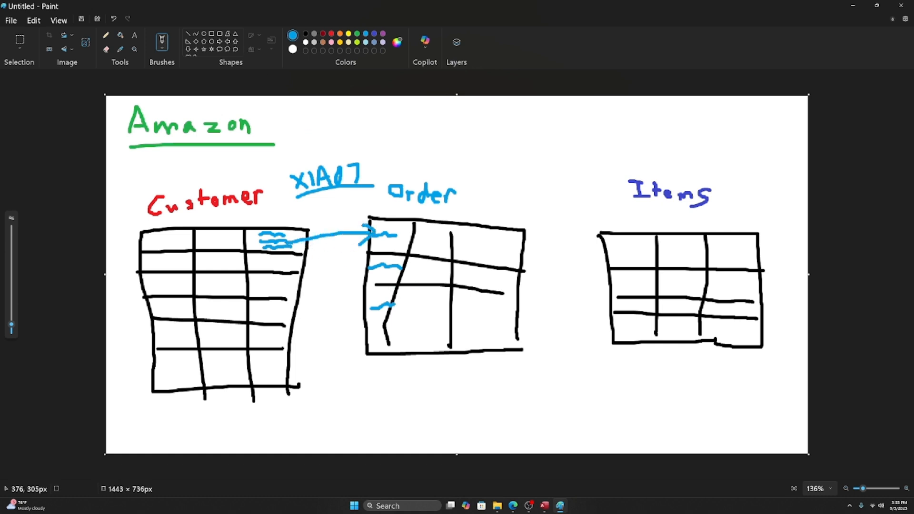
pyautogui.moveTo(289, 244); pyautogui.dragTo(372, 307)
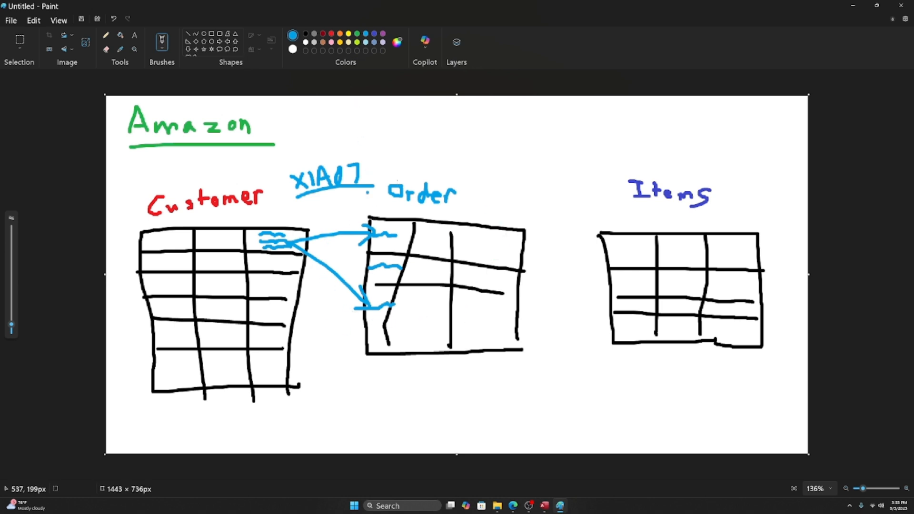
# - In indigo, scribble in the Order grid's third column, mark four entries in the Items grid's first column, and connect the grids with two arrows
pyautogui.click(374, 33)
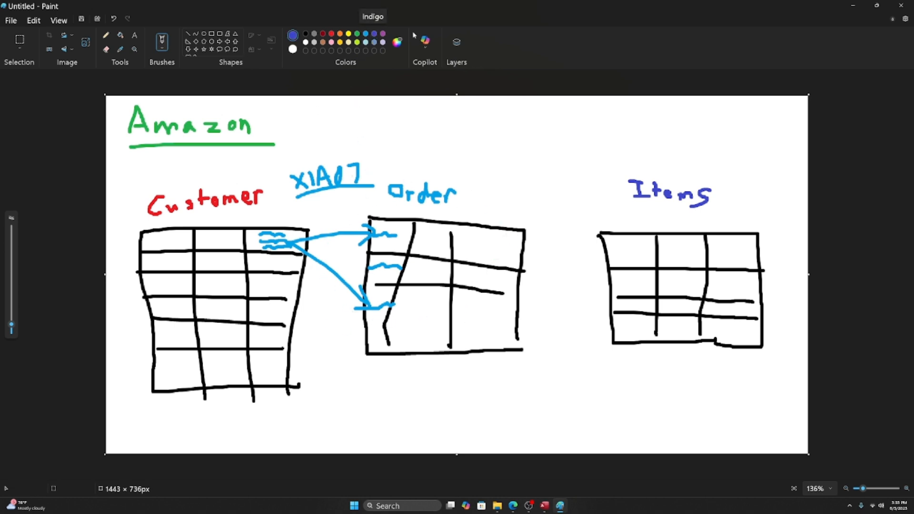
pyautogui.moveTo(456, 269)
pyautogui.mouseDown()
pyautogui.moveTo(486, 270)
pyautogui.moveTo(462, 275)
pyautogui.moveTo(497, 277)
pyautogui.moveTo(462, 280)
pyautogui.moveTo(496, 283)
pyautogui.mouseUp()
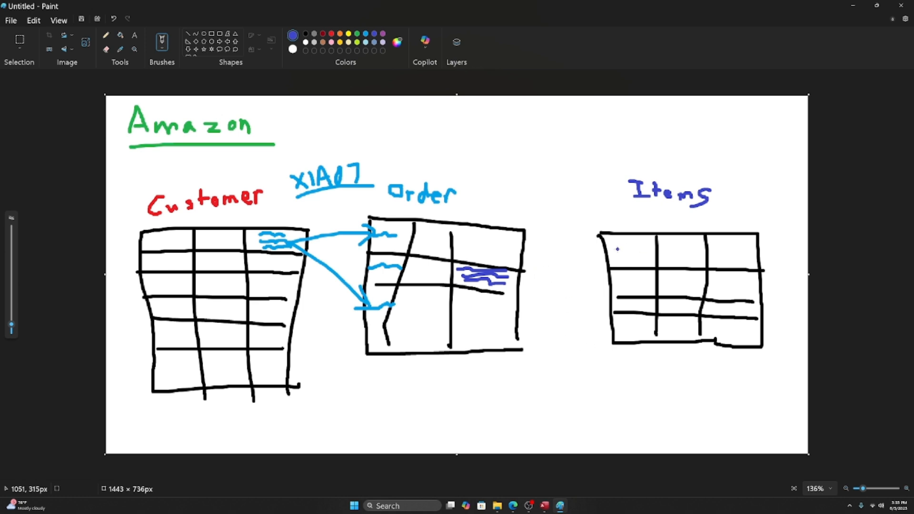
pyautogui.moveTo(617, 249); pyautogui.dragTo(651, 252)
pyautogui.moveTo(625, 282); pyautogui.dragTo(649, 281)
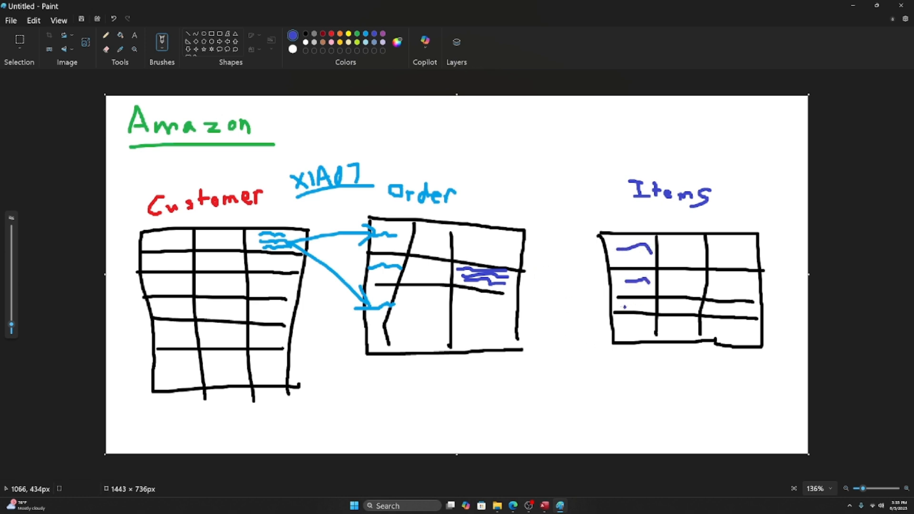
pyautogui.moveTo(622, 308)
pyautogui.mouseDown()
pyautogui.moveTo(643, 303)
pyautogui.moveTo(646, 321)
pyautogui.mouseUp()
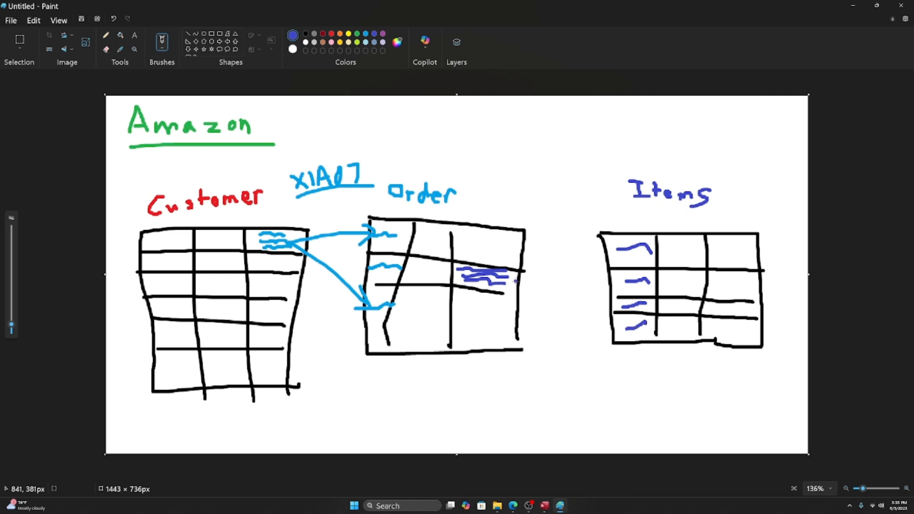
pyautogui.moveTo(513, 281)
pyautogui.mouseDown()
pyautogui.moveTo(594, 256)
pyautogui.moveTo(590, 275)
pyautogui.mouseUp()
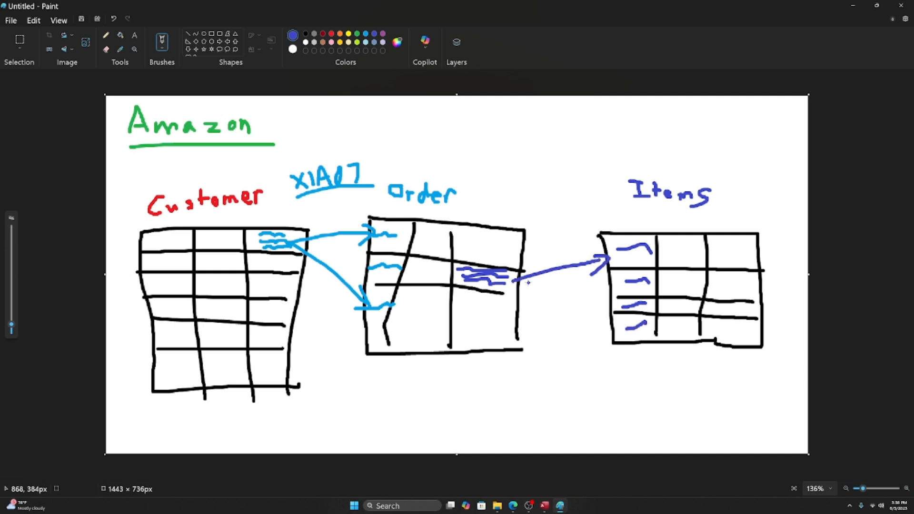
pyautogui.moveTo(511, 284)
pyautogui.mouseDown()
pyautogui.moveTo(611, 288)
pyautogui.moveTo(604, 297)
pyautogui.mouseUp()
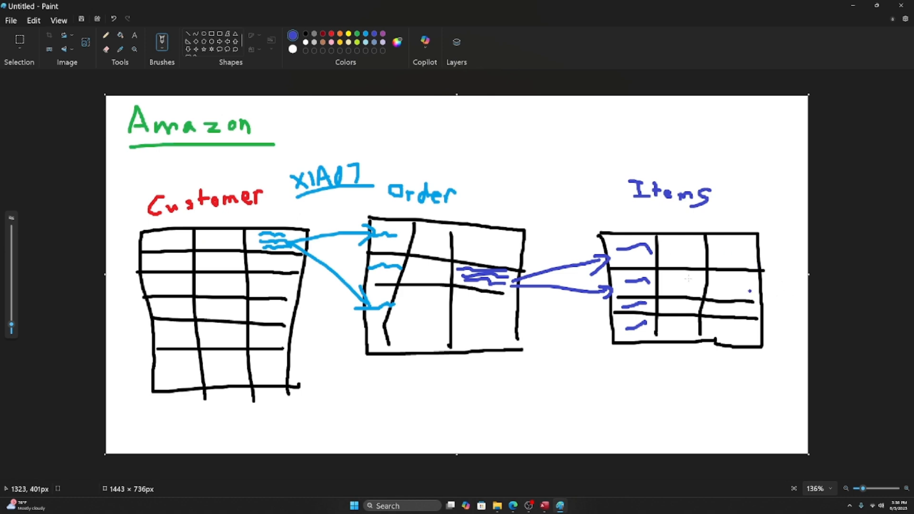
# - Switch to Access and open the Equipment table in Datasheet View
pyautogui.click(545, 506)
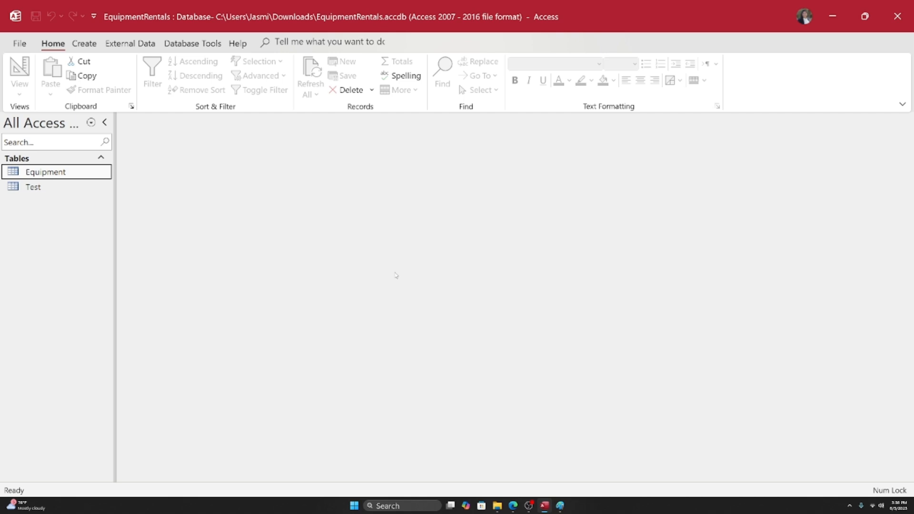
pyautogui.hotkey('alt', 'Tab')
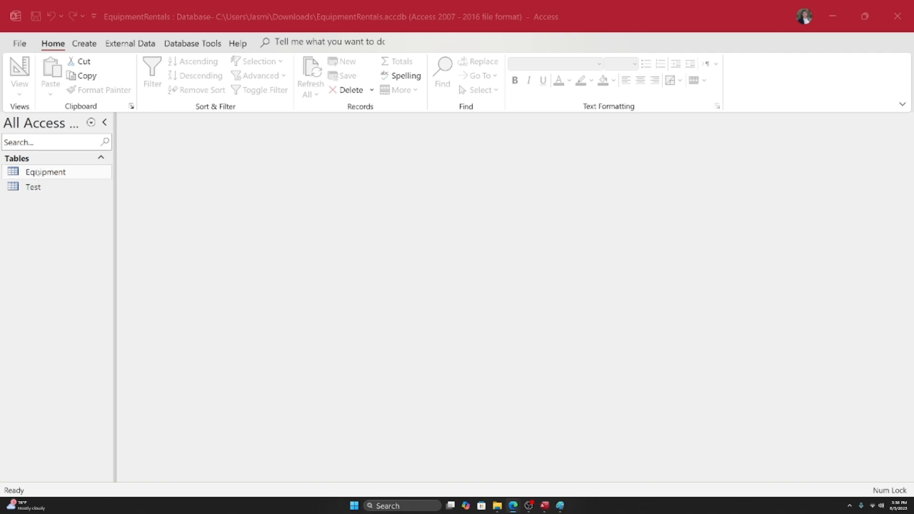
pyautogui.doubleClick(41, 173)
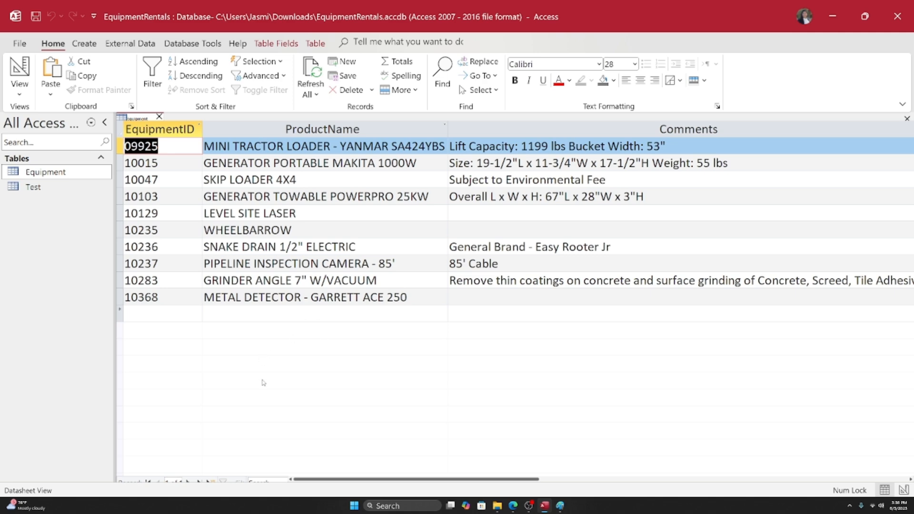
# - Examine the Equipment table's EquipmentID, ProductName and Comments columns and its first record
pyautogui.moveTo(404, 479)
pyautogui.mouseDown()
pyautogui.moveTo(626, 473)
pyautogui.moveTo(390, 473)
pyautogui.mouseUp()
pyautogui.click(288, 196)
pyautogui.click(159, 129)
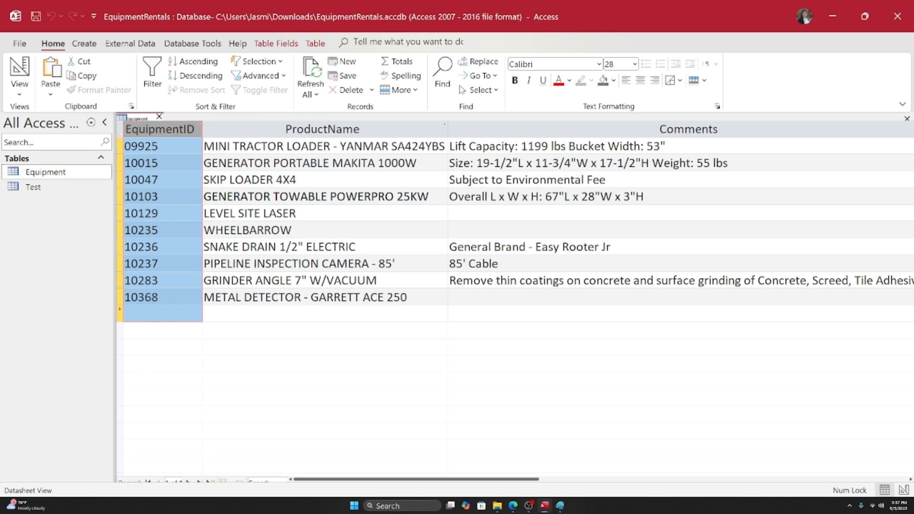
pyautogui.click(238, 130)
pyautogui.click(568, 133)
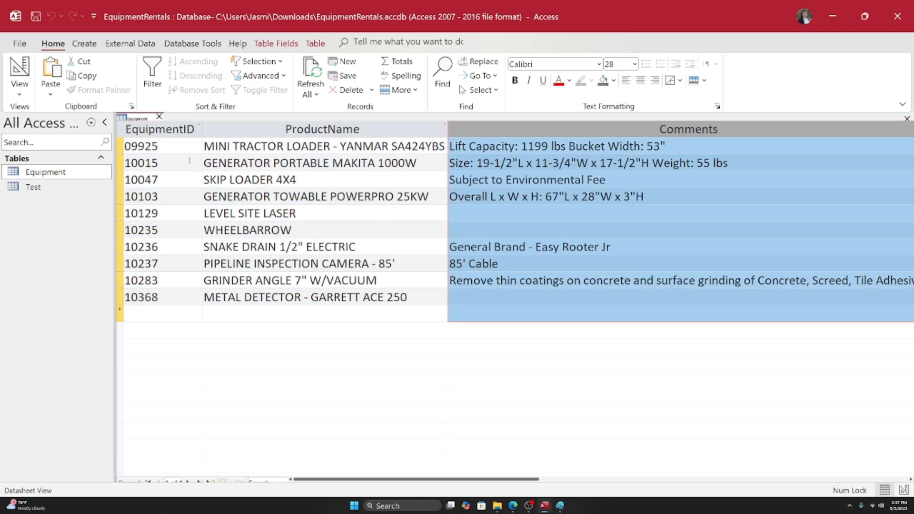
pyautogui.click(379, 148)
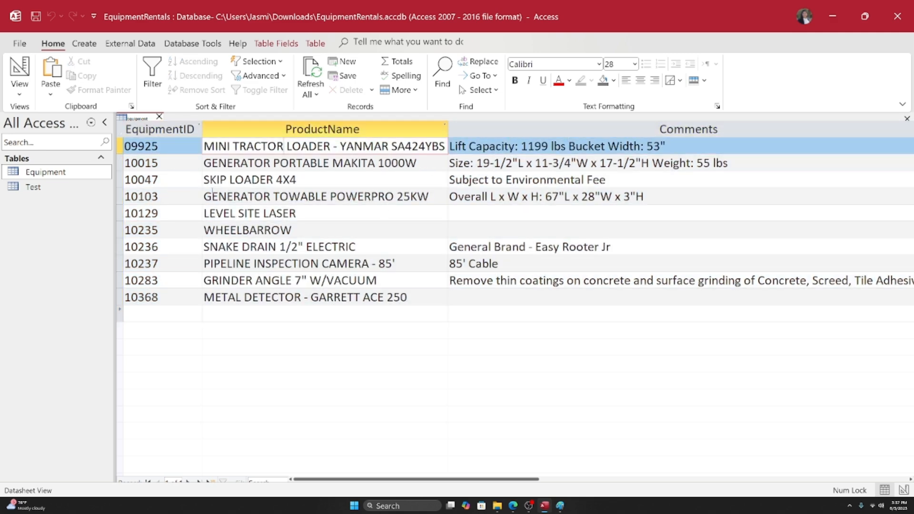
# - Read through the product names in the Equipment table, record by record down to the empty new row
pyautogui.press('Down')
pyautogui.press('Up')
pyautogui.press('Down')
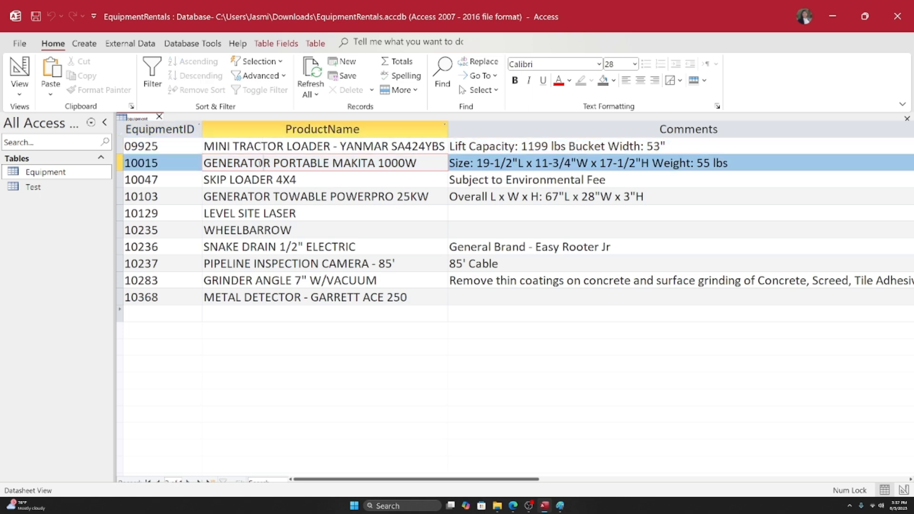
pyautogui.press('Down')
pyautogui.click(264, 213)
pyautogui.click(265, 263)
pyautogui.click(267, 314)
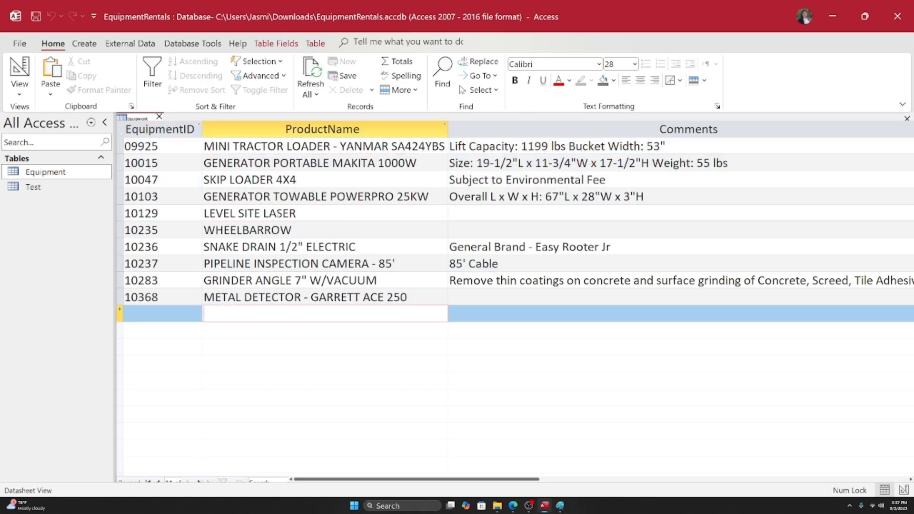
pyautogui.click(276, 147)
pyautogui.click(272, 165)
pyautogui.click(272, 197)
pyautogui.click(273, 211)
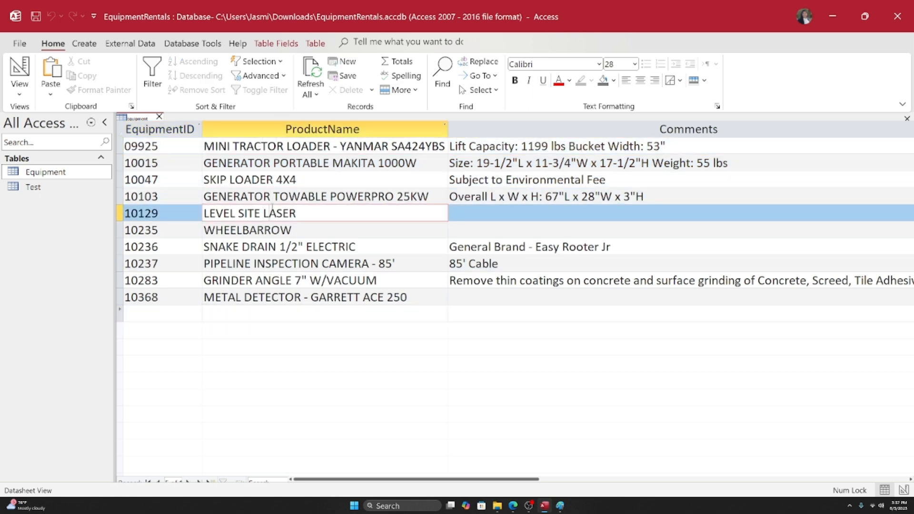
pyautogui.click(272, 230)
# - Read through the Comments entries of the equipment records down to the metal detector, and return to the first columns
pyautogui.press('Tab')
pyautogui.press('Up')
pyautogui.press('Up')
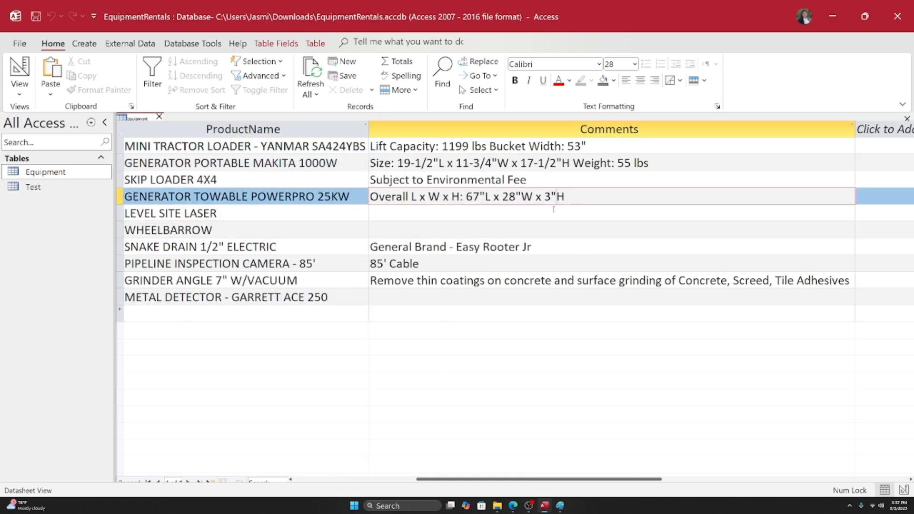
pyautogui.press('Down')
pyautogui.press('Down')
pyautogui.press('Down')
pyautogui.press('Down')
pyautogui.press('Down')
pyautogui.press('Down')
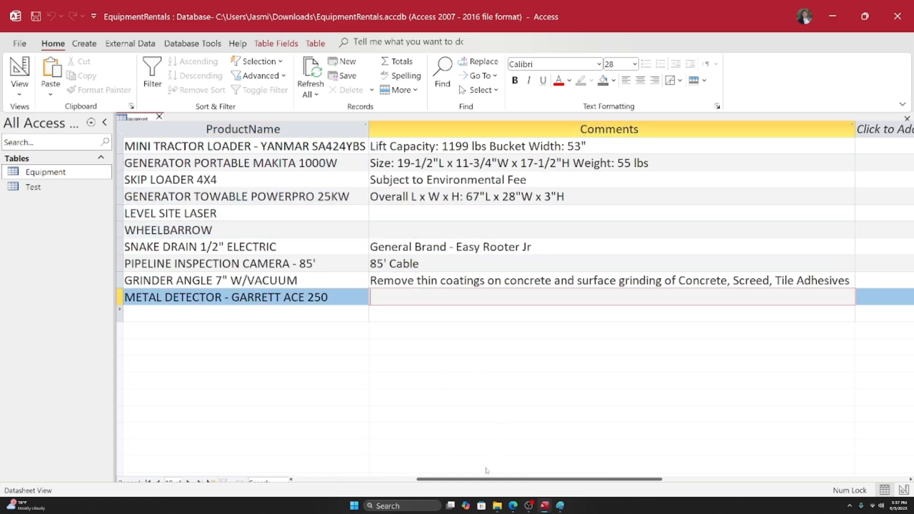
pyautogui.moveTo(486, 479); pyautogui.dragTo(287, 447)
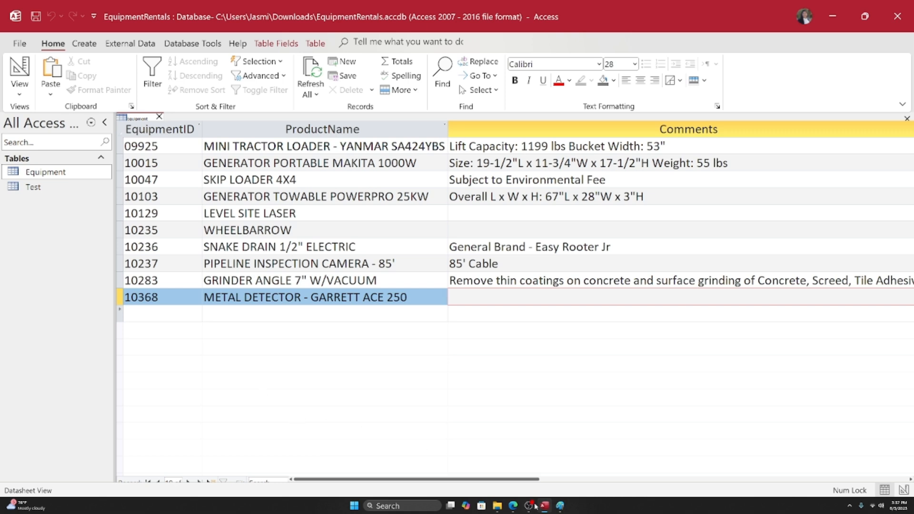
# - Open ServiceHistoryDataFile-02.xlsx in Excel and examine its ServiceID and FKEquipmentID columns
pyautogui.click(497, 507)
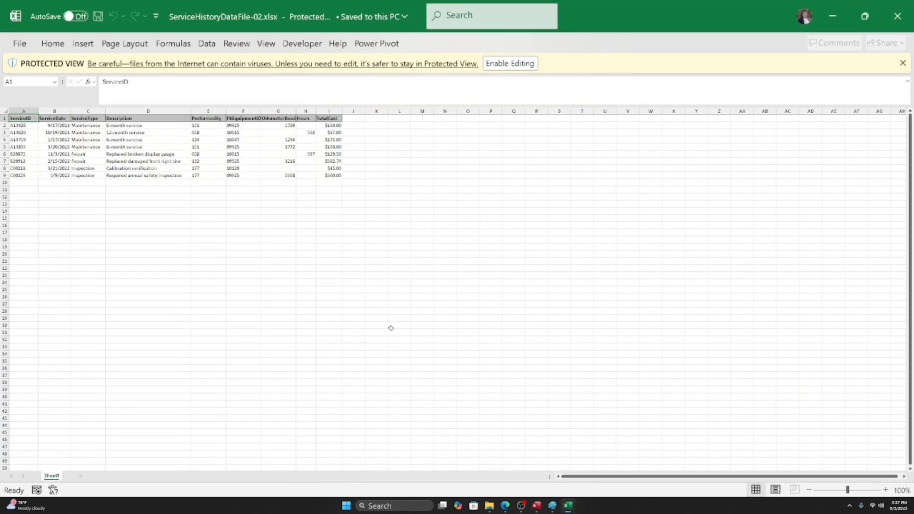
pyautogui.scroll(6, 286, 262)
pyautogui.scroll(3, 282, 262)
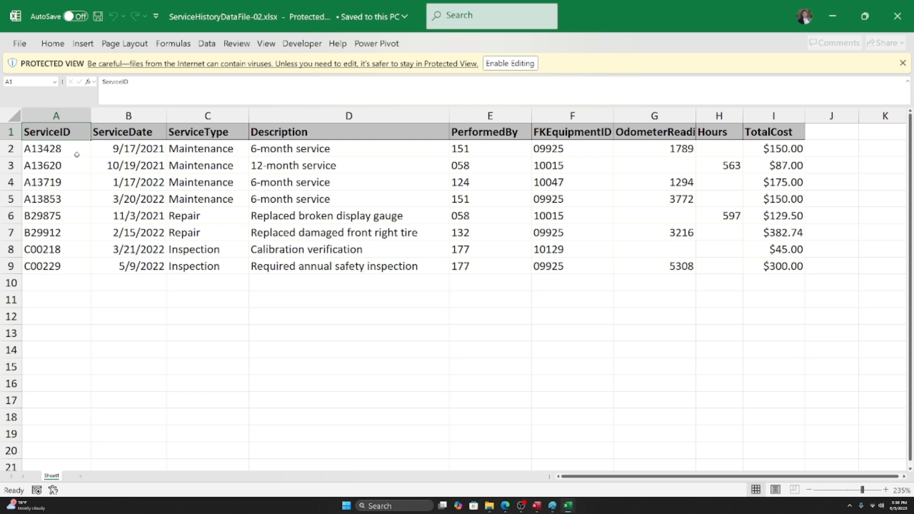
pyautogui.click(64, 114)
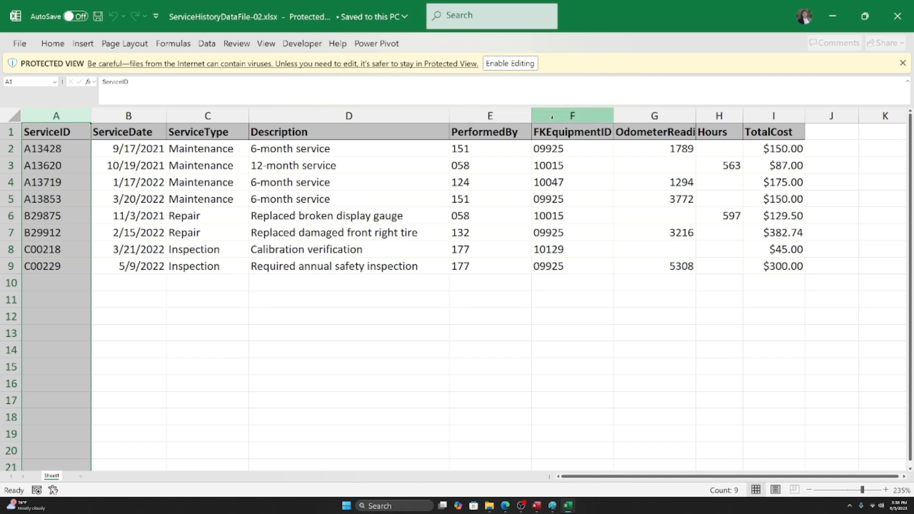
pyautogui.click(552, 117)
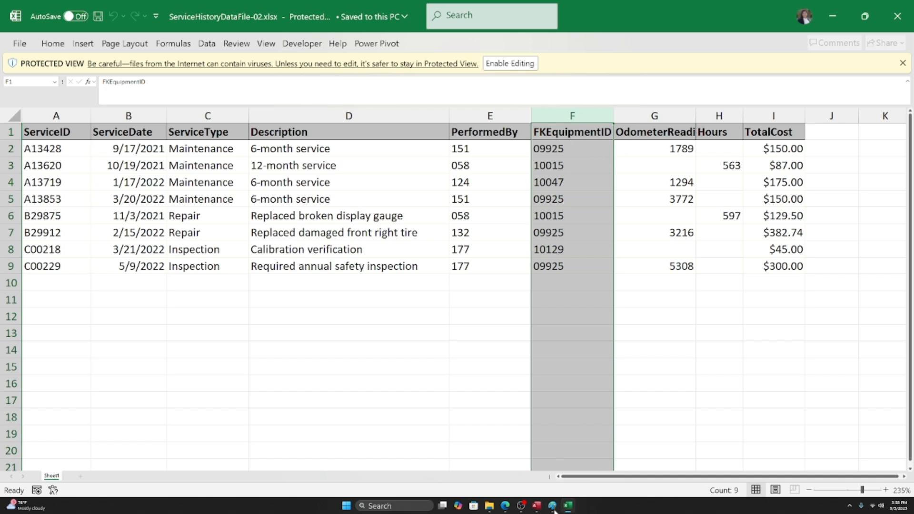
# - Switch to Paint and erase the Amazon table sketch with an enlarged eraser
pyautogui.moveTo(552, 506)
pyautogui.click(553, 480)
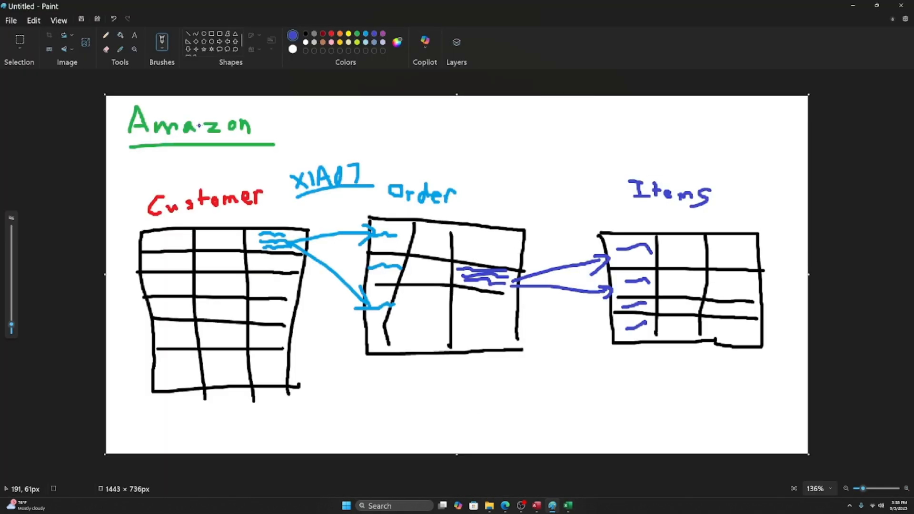
pyautogui.click(106, 49)
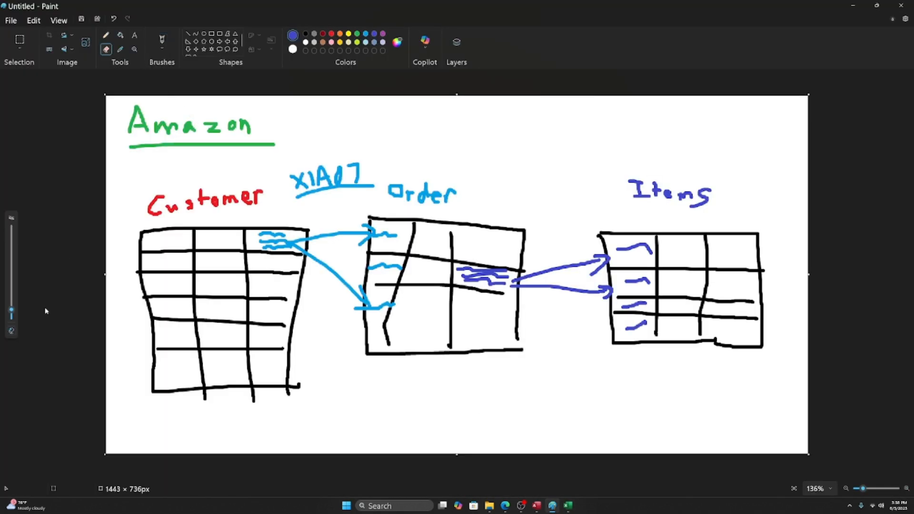
pyautogui.moveTo(11, 305); pyautogui.dragTo(14, 273)
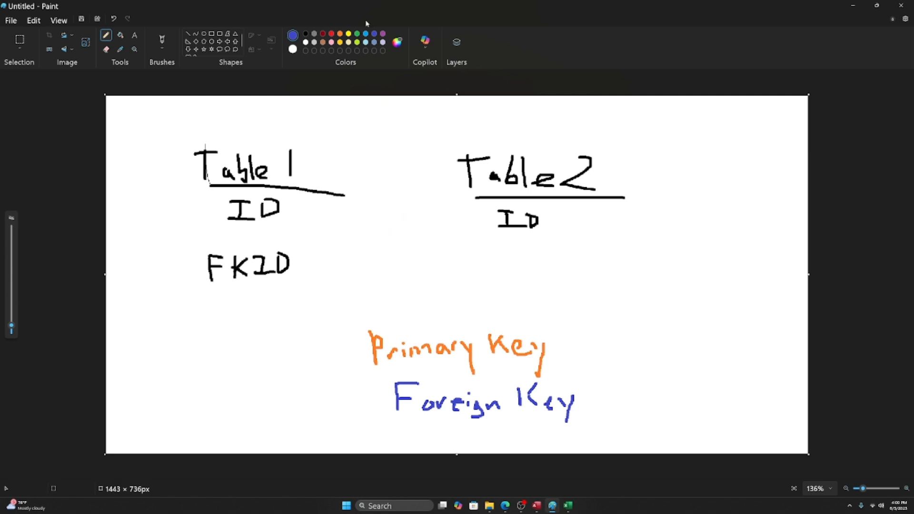
# - In orange, underline Primary Key and draw boxes around the ID fields of Table 1 and Table 2
pyautogui.click(340, 34)
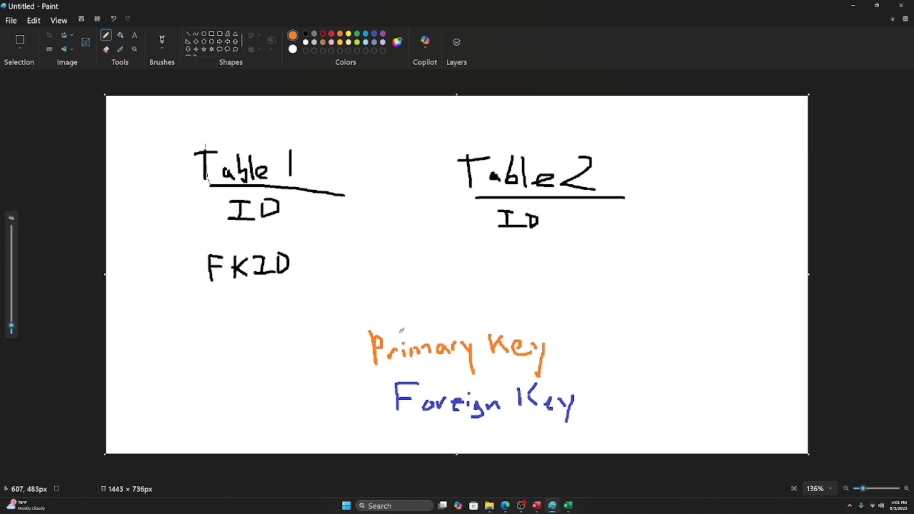
pyautogui.moveTo(371, 370); pyautogui.dragTo(555, 362)
pyautogui.moveTo(212, 197)
pyautogui.mouseDown()
pyautogui.moveTo(242, 233)
pyautogui.moveTo(296, 193)
pyautogui.moveTo(210, 187)
pyautogui.mouseUp()
pyautogui.click(488, 213)
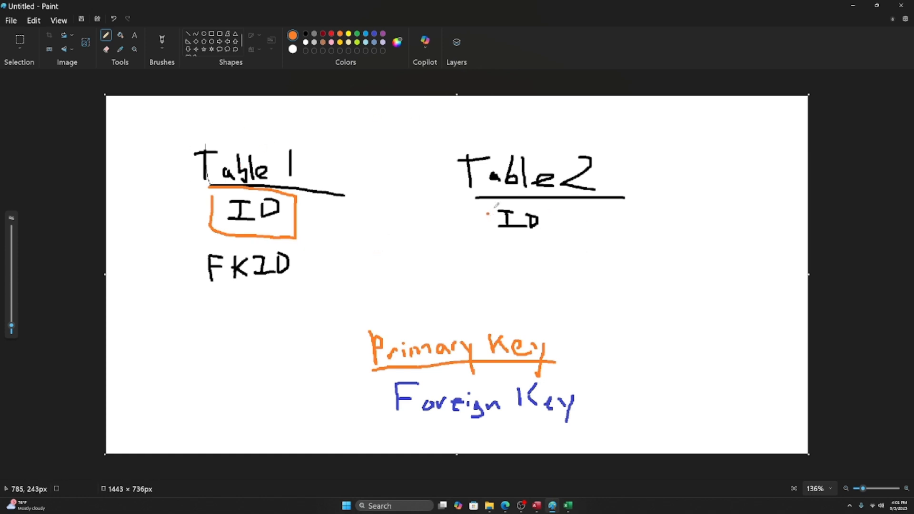
pyautogui.moveTo(487, 202)
pyautogui.mouseDown()
pyautogui.moveTo(482, 234)
pyautogui.moveTo(552, 234)
pyautogui.moveTo(542, 202)
pyautogui.moveTo(486, 202)
pyautogui.mouseUp()
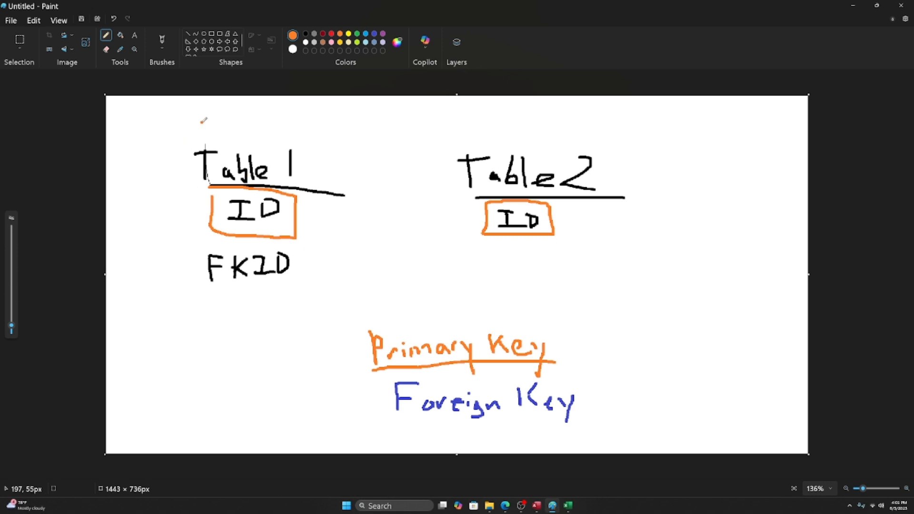
pyautogui.click(391, 119)
# - In indigo, draw a box around FKID under Table 1 and underline Foreign Key
pyautogui.click(375, 35)
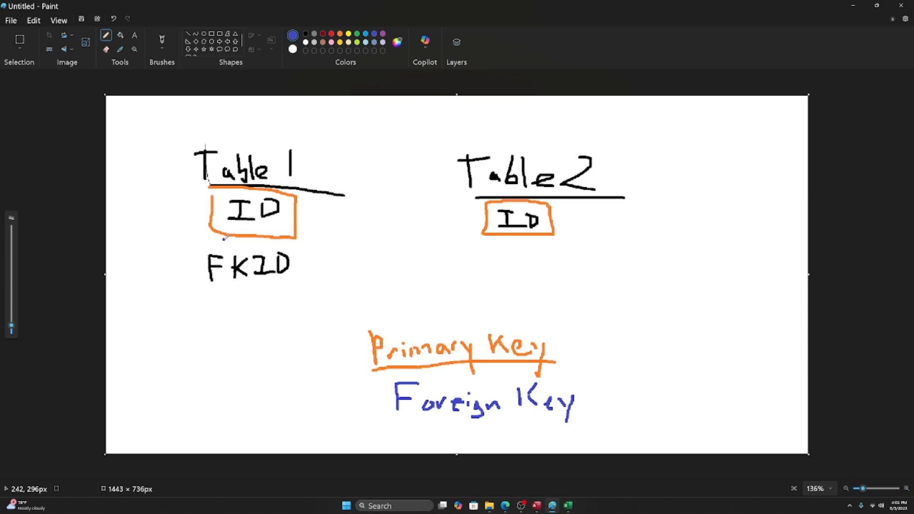
pyautogui.moveTo(242, 250); pyautogui.dragTo(260, 258)
pyautogui.hotkey('ctrl', 'z')
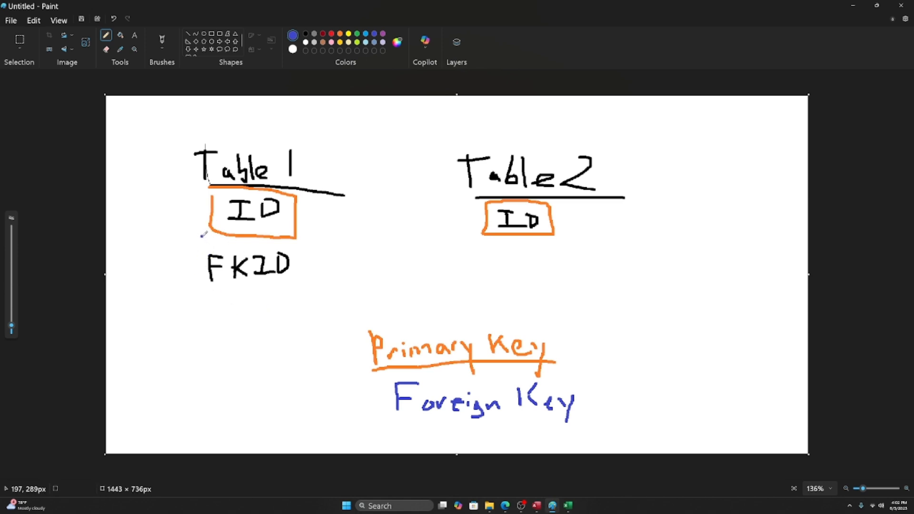
pyautogui.moveTo(202, 235)
pyautogui.mouseDown()
pyautogui.moveTo(205, 296)
pyautogui.moveTo(311, 260)
pyautogui.moveTo(281, 242)
pyautogui.moveTo(211, 240)
pyautogui.mouseUp()
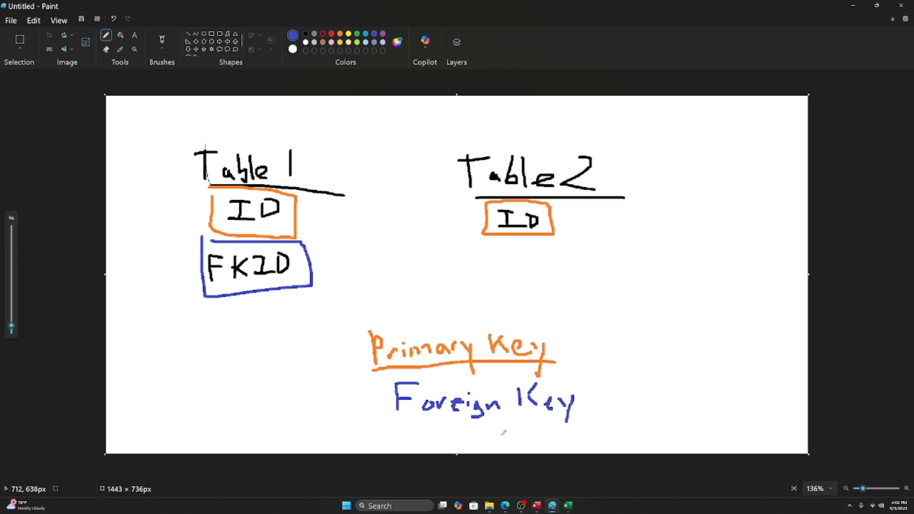
pyautogui.moveTo(402, 430); pyautogui.dragTo(574, 428)
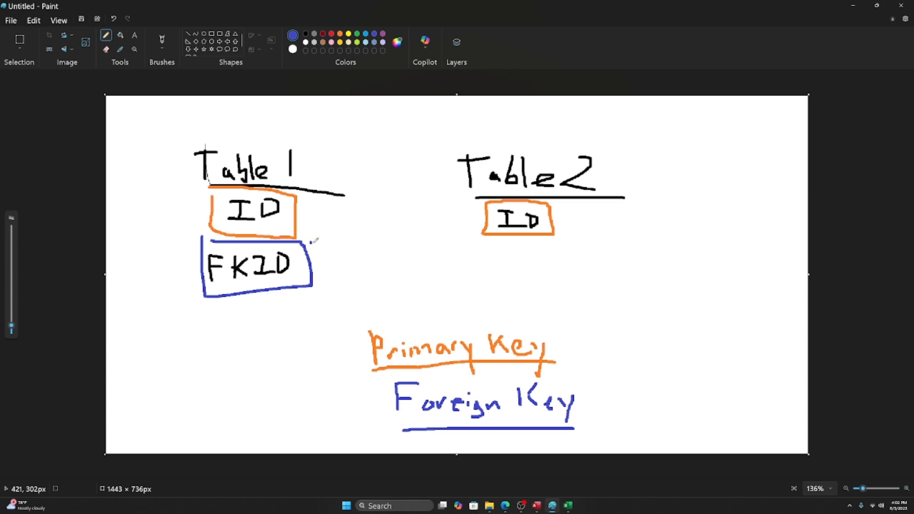
# - Draw an indigo arrow from the boxed FKID to Table 2's boxed ID, undoing any stray marks
pyautogui.click(288, 122)
pyautogui.hotkey('ctrl', 'z')
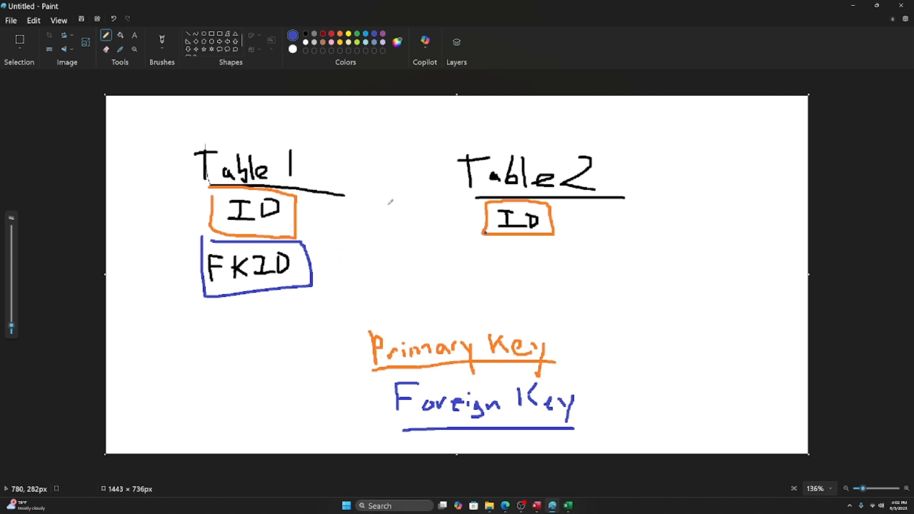
pyautogui.moveTo(314, 266)
pyautogui.mouseDown()
pyautogui.moveTo(482, 235)
pyautogui.moveTo(466, 235)
pyautogui.moveTo(472, 246)
pyautogui.mouseUp()
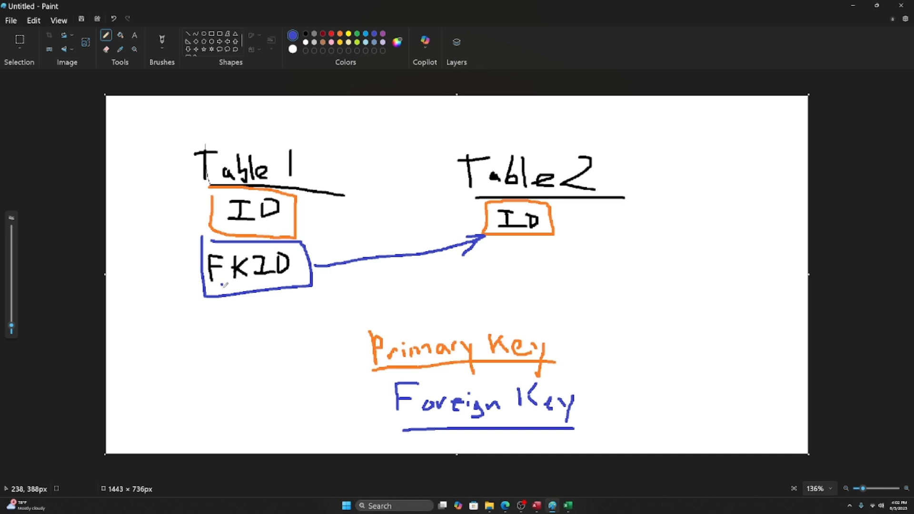
pyautogui.click(297, 297)
pyautogui.hotkey('ctrl', 'z')
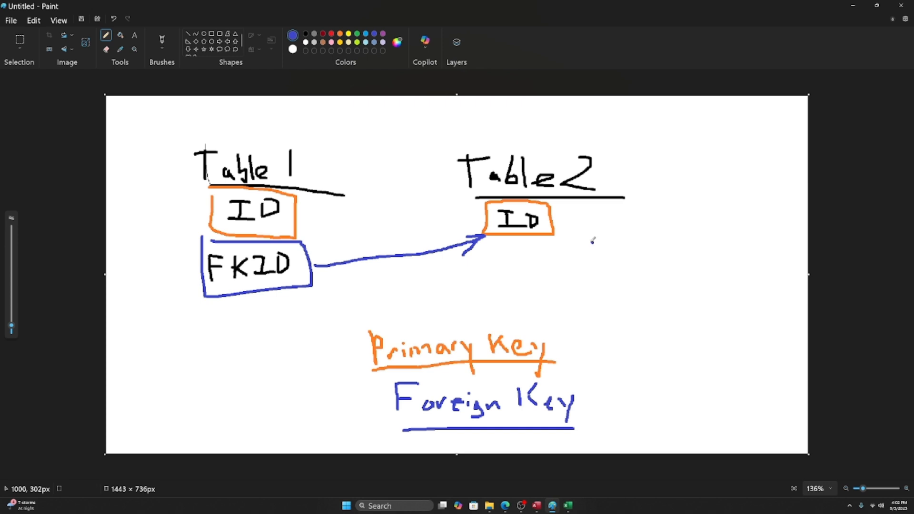
# - Write "Ø duplicate" in orange beside Primary Key and "✓ duplicate" in indigo beside Foreign Key
pyautogui.click(340, 34)
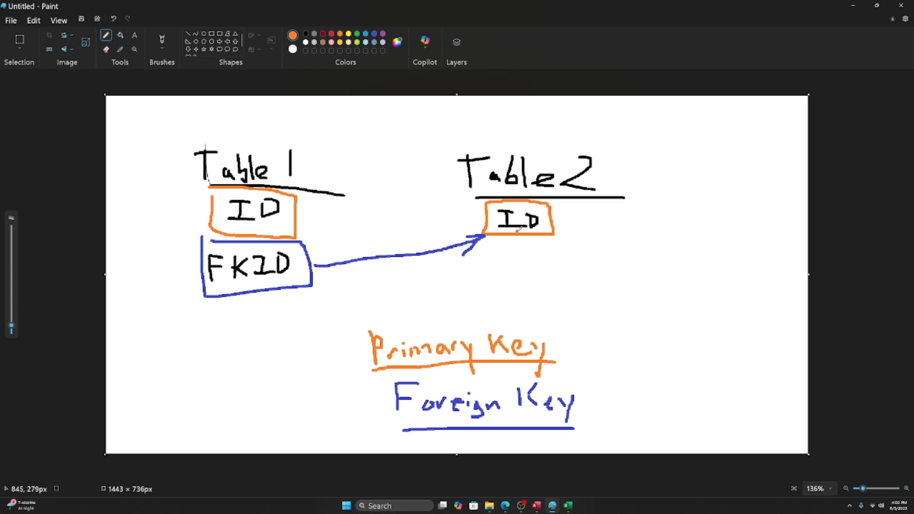
pyautogui.moveTo(611, 333)
pyautogui.mouseDown()
pyautogui.moveTo(645, 349)
pyautogui.moveTo(677, 344)
pyautogui.moveTo(681, 333)
pyautogui.moveTo(705, 341)
pyautogui.moveTo(717, 328)
pyautogui.moveTo(712, 336)
pyautogui.moveTo(731, 334)
pyautogui.moveTo(737, 347)
pyautogui.mouseUp()
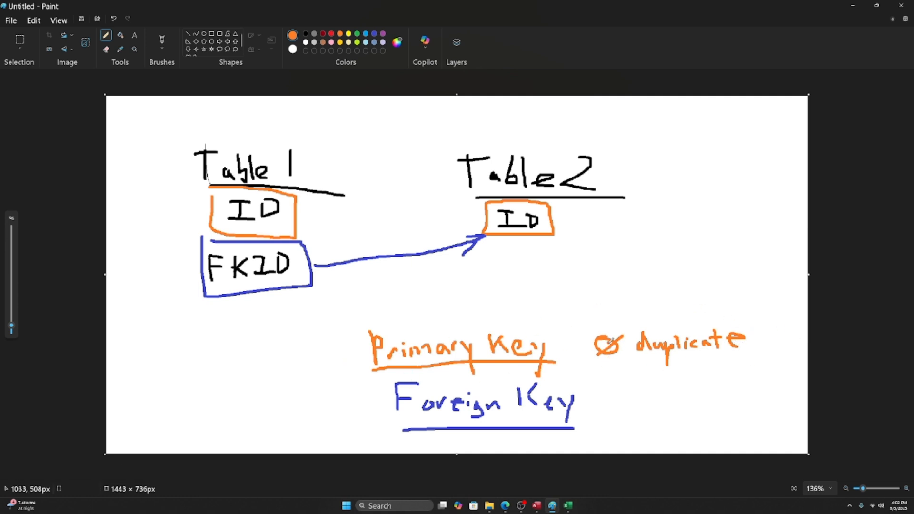
pyautogui.click(373, 35)
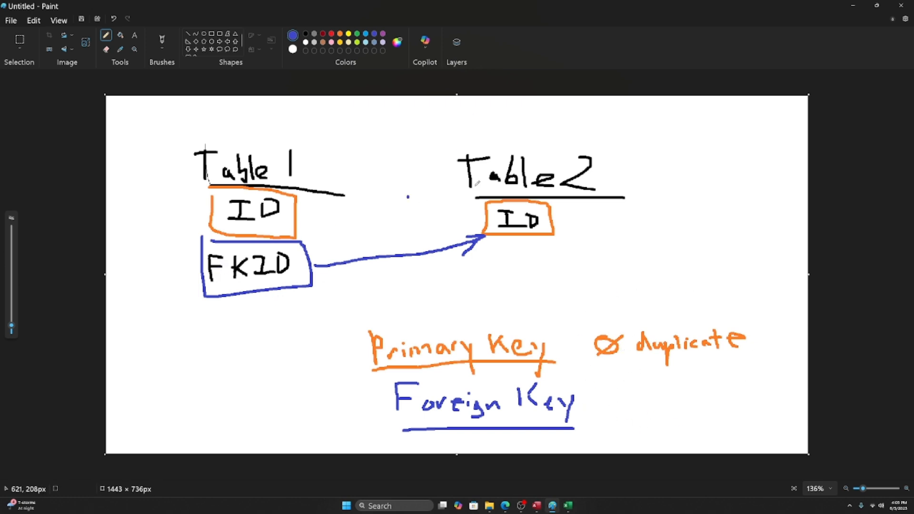
pyautogui.moveTo(598, 399)
pyautogui.mouseDown()
pyautogui.moveTo(621, 384)
pyautogui.moveTo(628, 404)
pyautogui.moveTo(660, 407)
pyautogui.moveTo(667, 378)
pyautogui.moveTo(675, 402)
pyautogui.moveTo(680, 385)
pyautogui.moveTo(705, 399)
pyautogui.moveTo(708, 380)
pyautogui.moveTo(728, 401)
pyautogui.mouseUp()
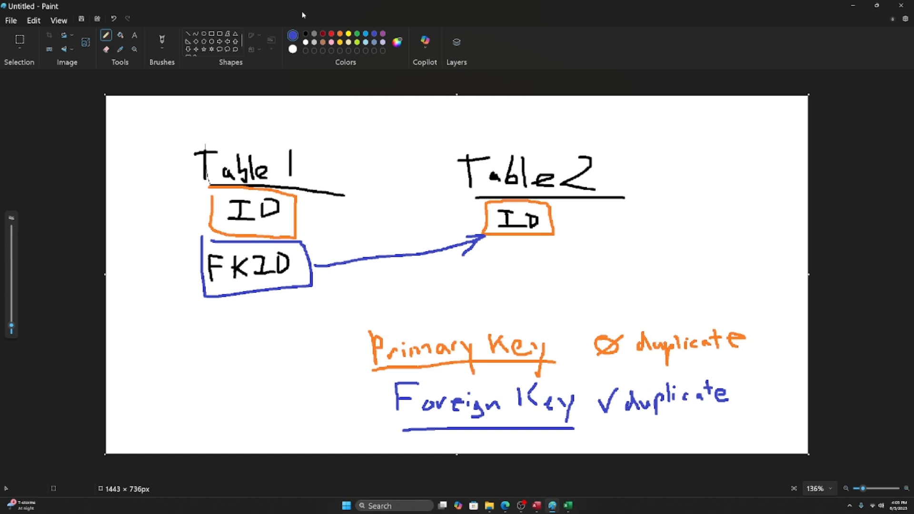
pyautogui.click(339, 34)
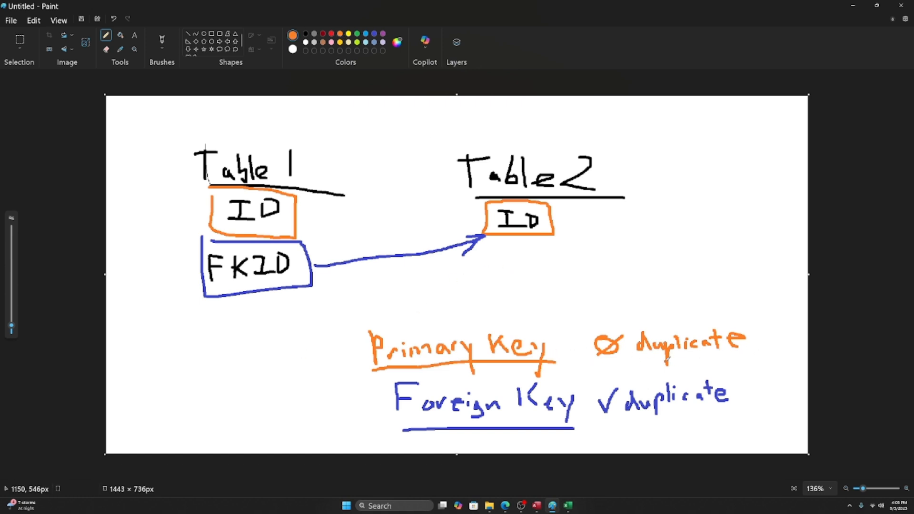
# - Switch to Access and copy the EquipmentID 09925 from the mini tractor loader record
pyautogui.click(536, 508)
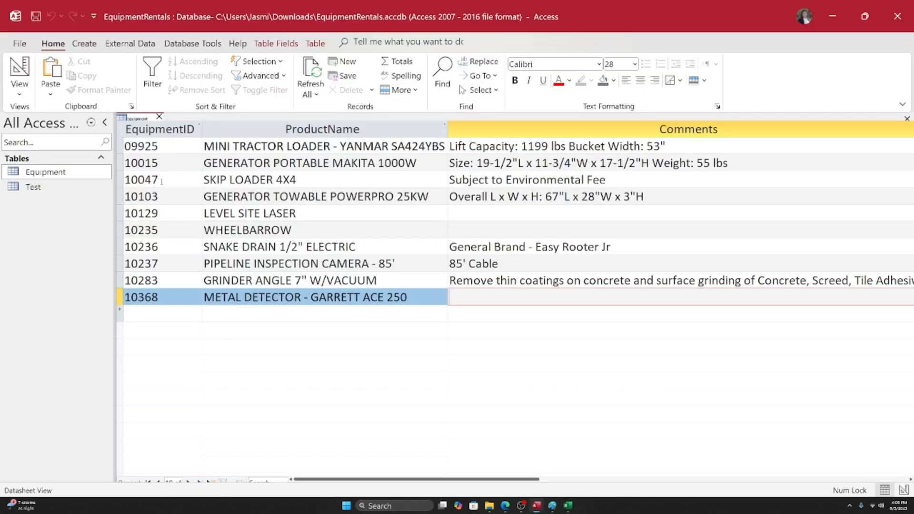
pyautogui.click(158, 163)
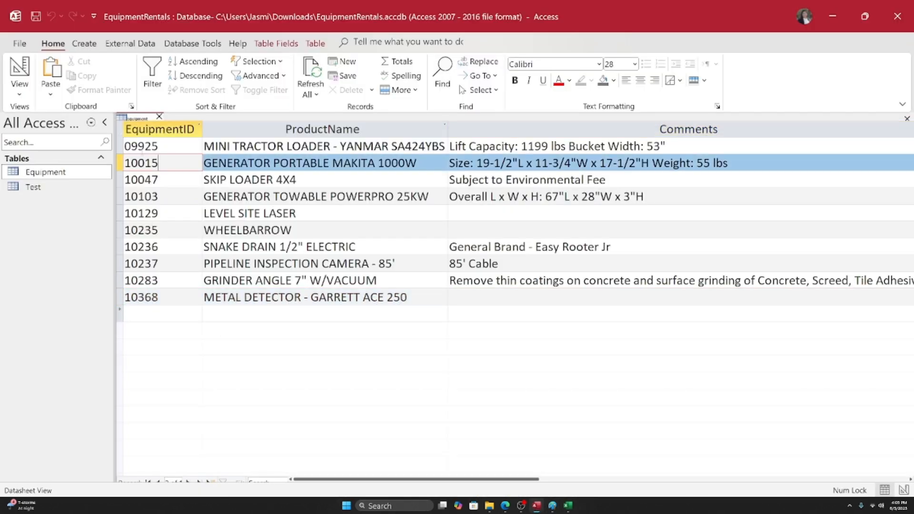
pyautogui.click(155, 146)
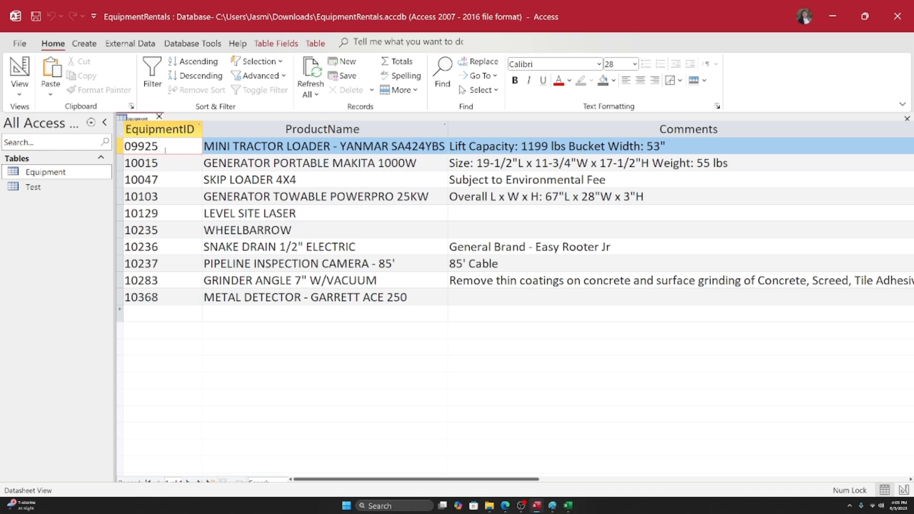
pyautogui.hotkey('shift', 'Home')
pyautogui.hotkey('ctrl', 'c')
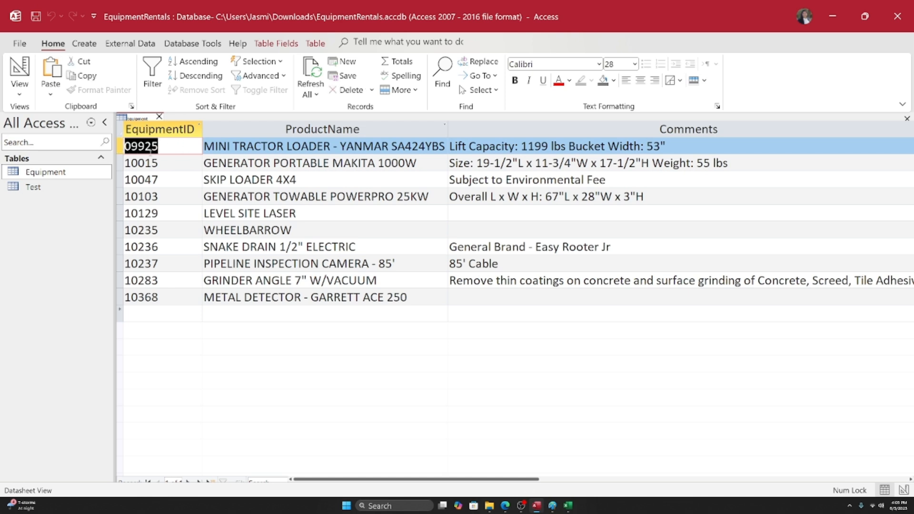
# - Try to replace the portable generator's EquipmentID with the copied 09925 and dismiss the message
pyautogui.click(178, 161)
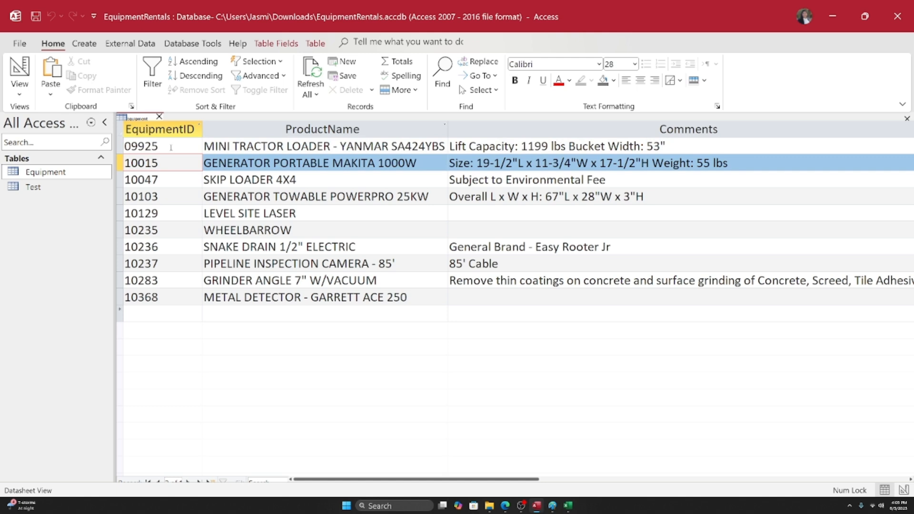
pyautogui.press('BackSpace')
pyautogui.press('BackSpace')
pyautogui.press('BackSpace')
pyautogui.press('BackSpace')
pyautogui.press('BackSpace')
pyautogui.hotkey('ctrl', 'v')
pyautogui.click(166, 183)
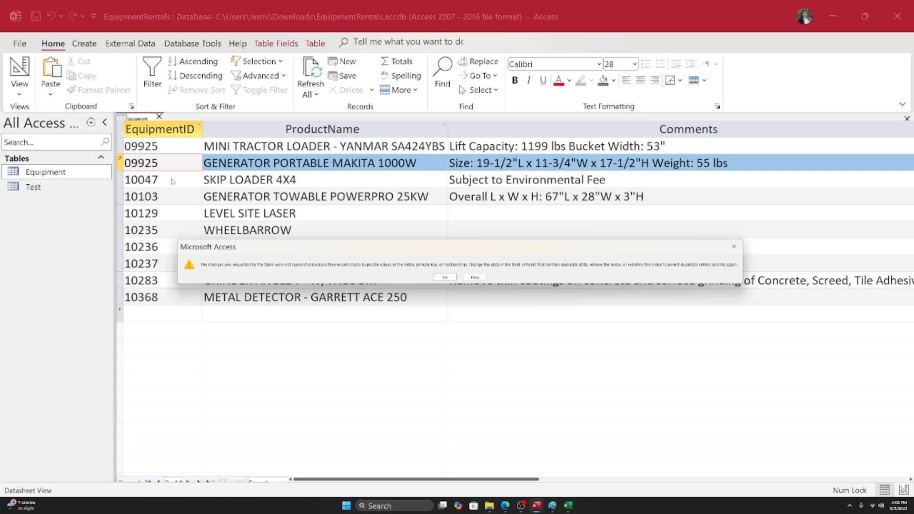
pyautogui.click(445, 277)
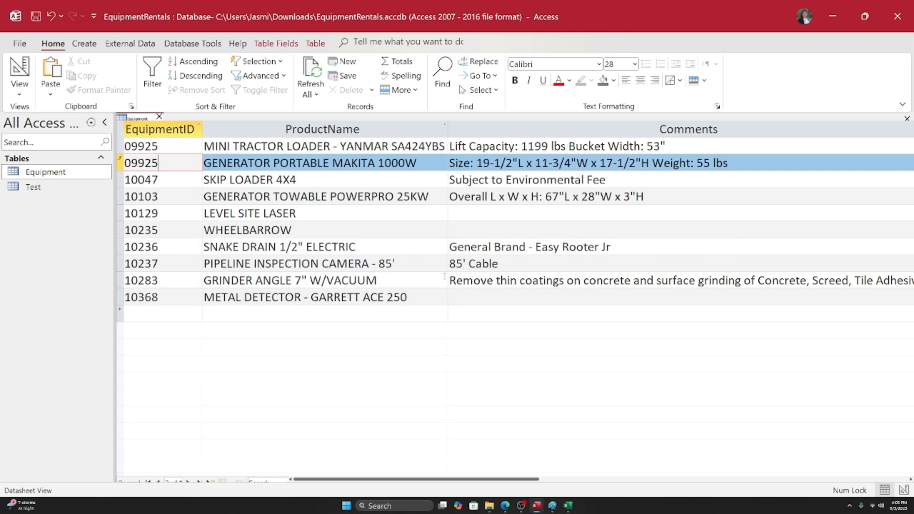
# - Discard the pending EquipmentID edit in the portable generator record
pyautogui.press('Escape')
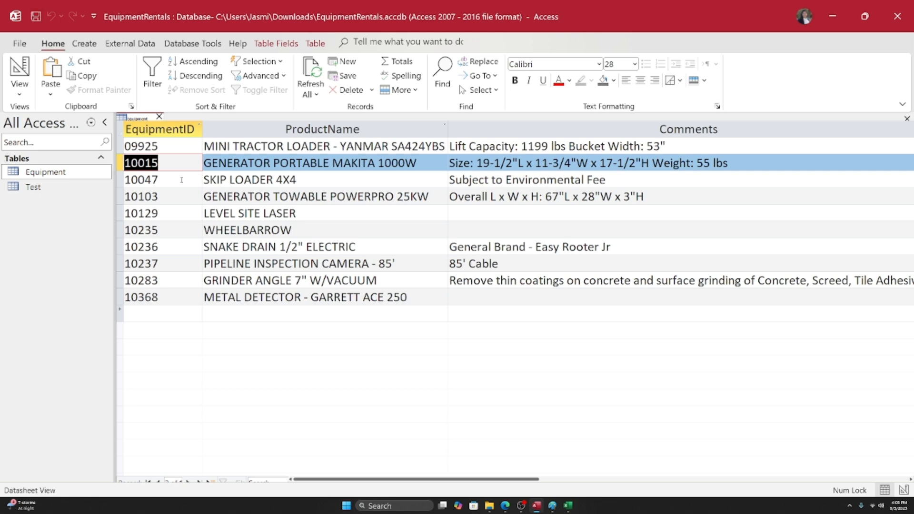
pyautogui.click(157, 180)
pyautogui.click(158, 162)
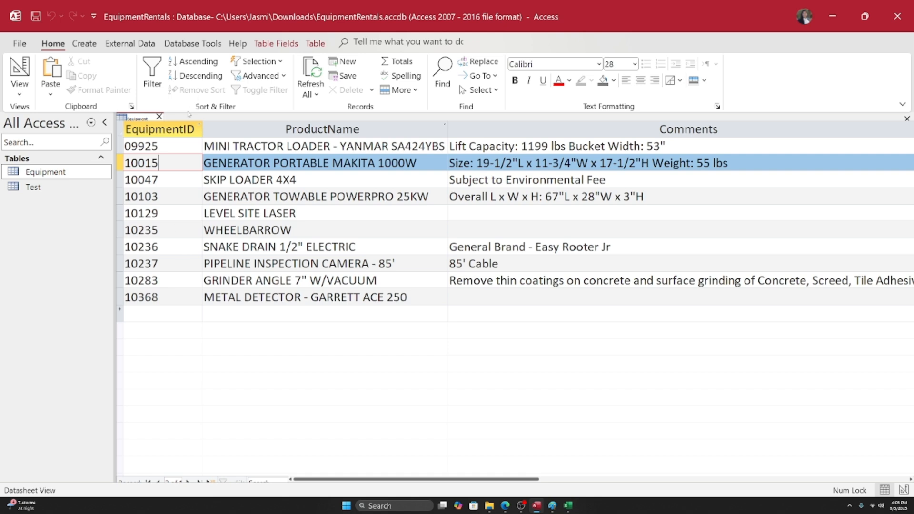
pyautogui.click(176, 147)
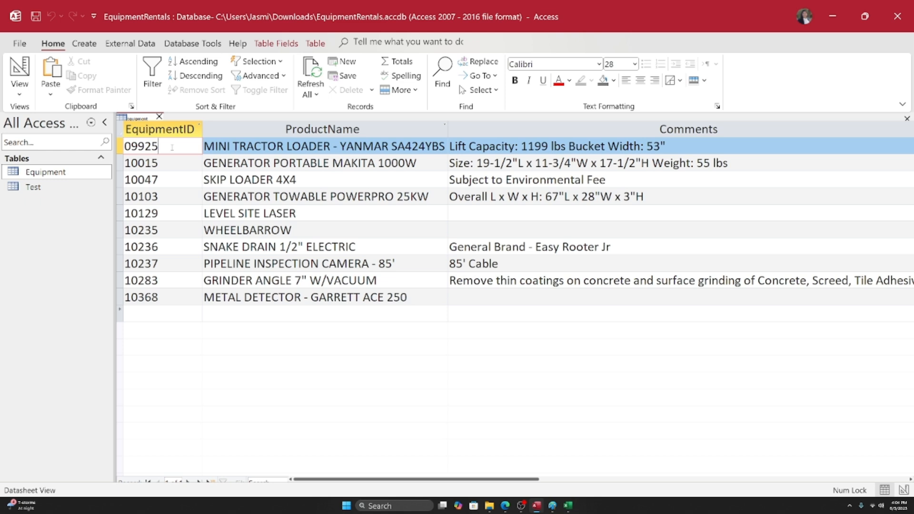
pyautogui.click(153, 134)
pyautogui.click(228, 160)
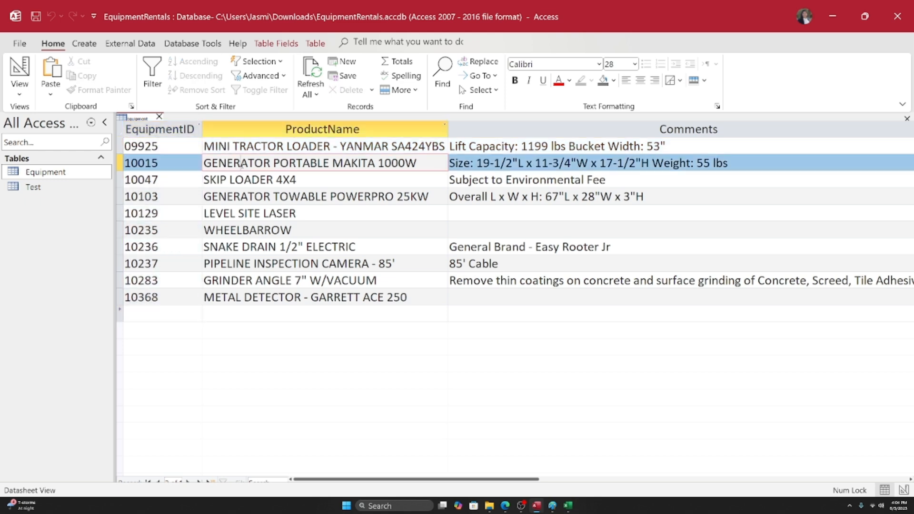
pyautogui.click(205, 148)
pyautogui.click(201, 144)
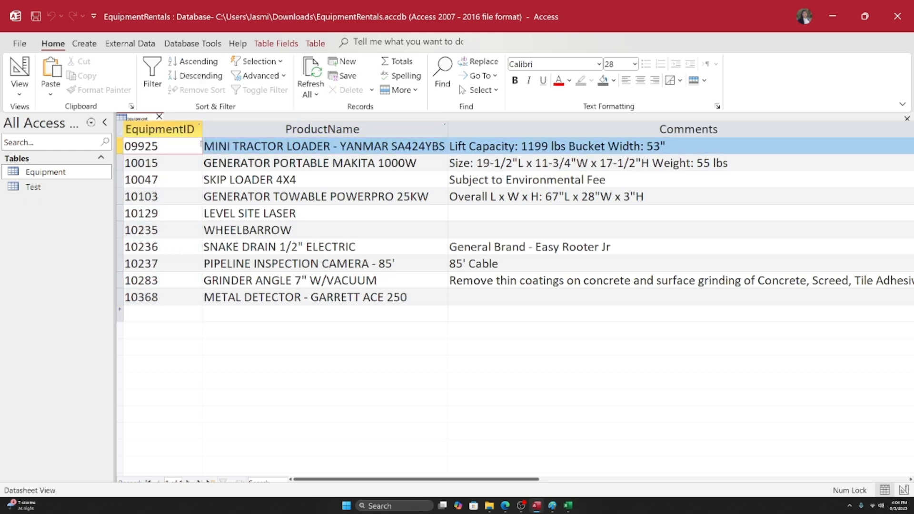
# - Open the Equipment table in Design view and check which field carries the primary key marker
pyautogui.click(45, 172)
pyautogui.click(145, 128)
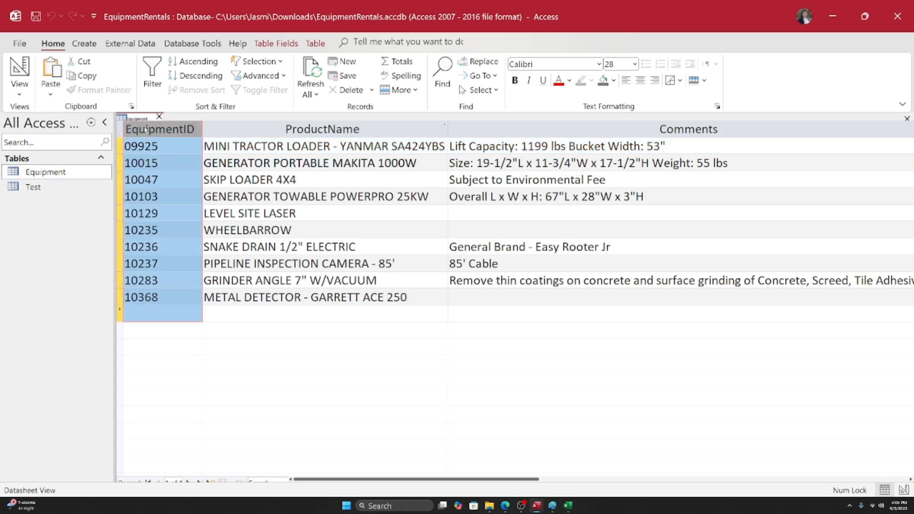
pyautogui.click(19, 94)
pyautogui.click(47, 142)
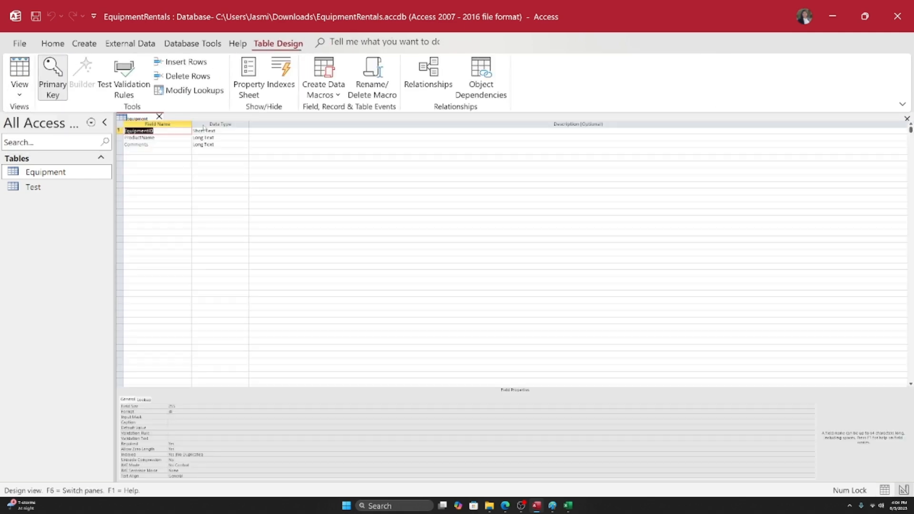
pyautogui.click(176, 136)
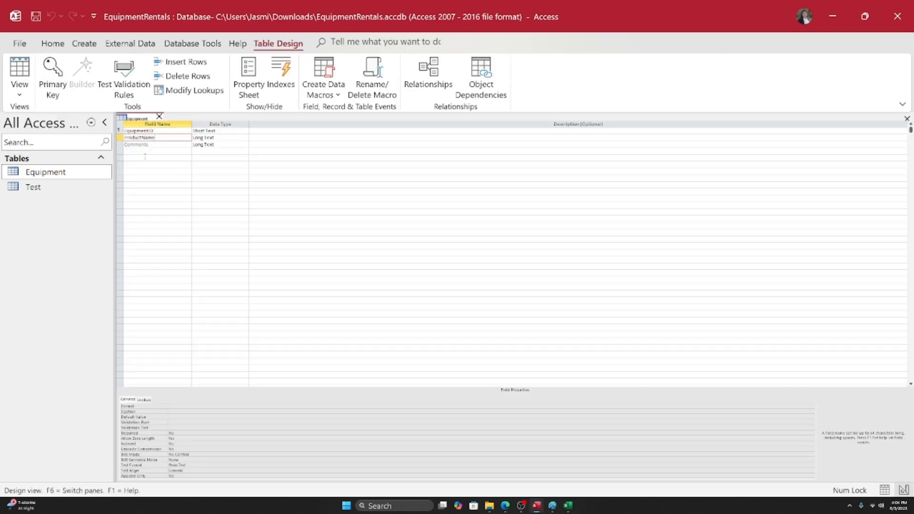
pyautogui.click(134, 131)
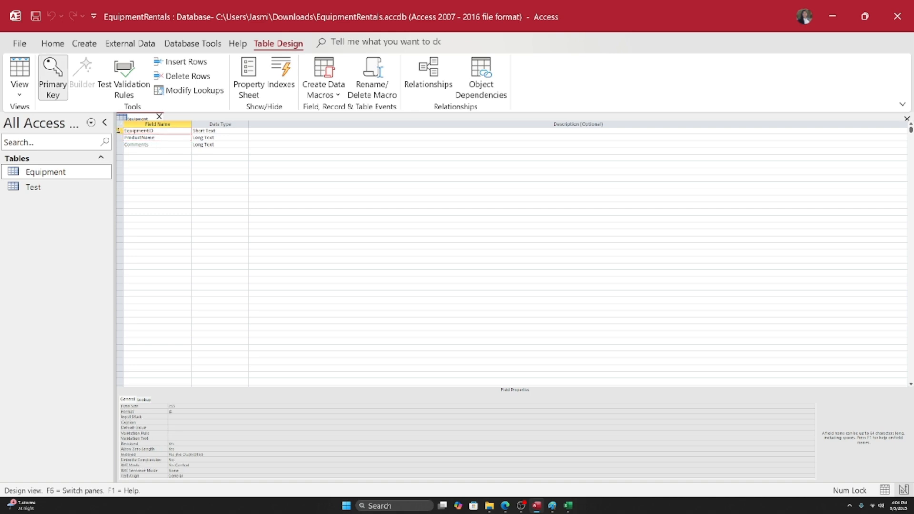
pyautogui.click(119, 131)
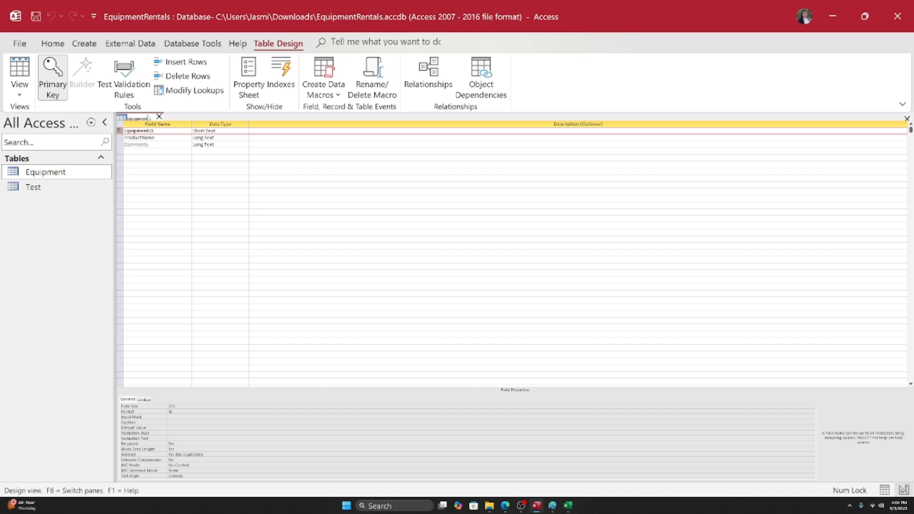
# - Try ProductName as the primary key, and set the key back to EquipmentID
pyautogui.click(139, 137)
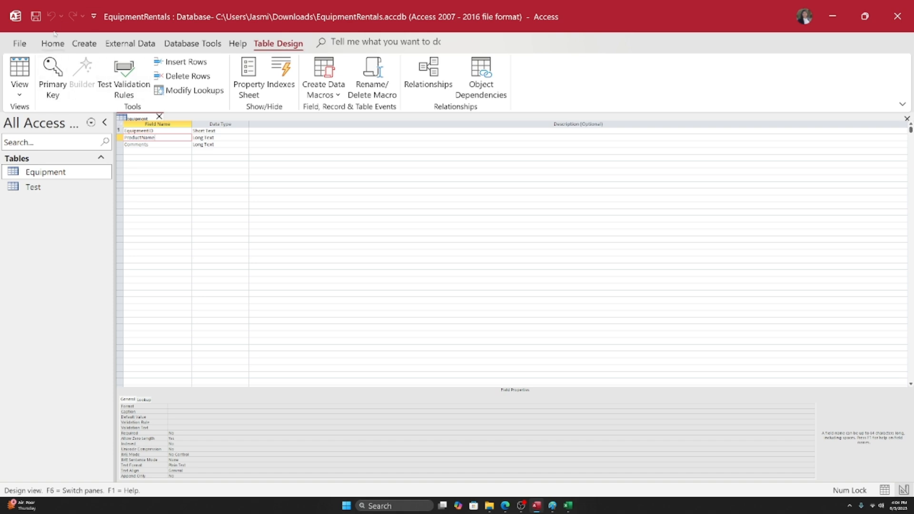
pyautogui.click(53, 90)
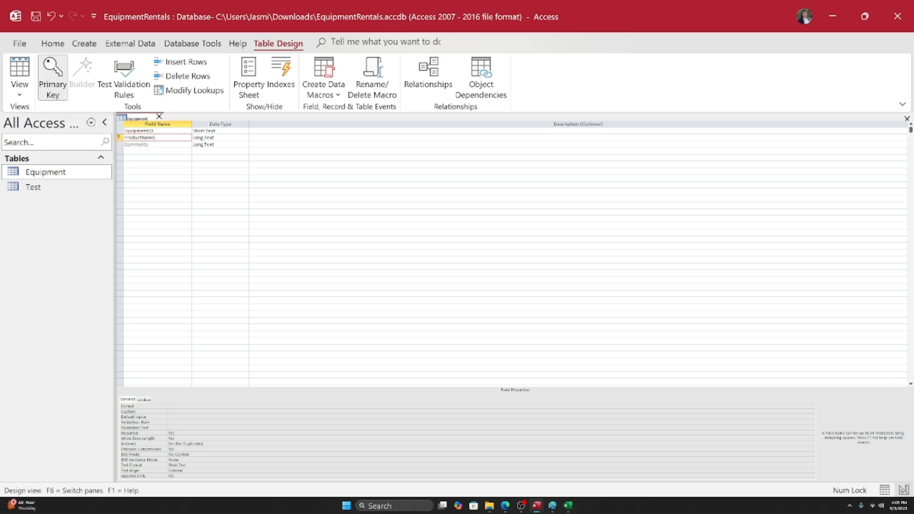
pyautogui.click(144, 130)
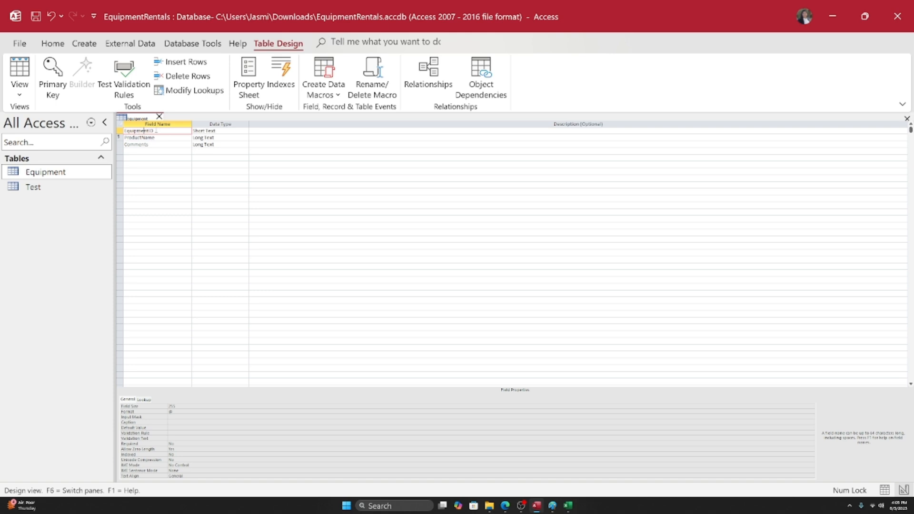
pyautogui.click(52, 78)
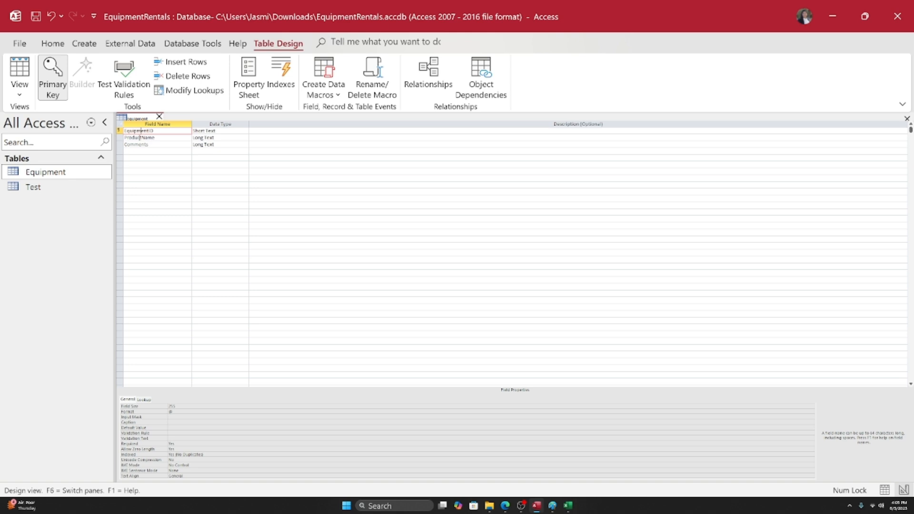
# - Close the Equipment table and save its design changes
pyautogui.click(160, 116)
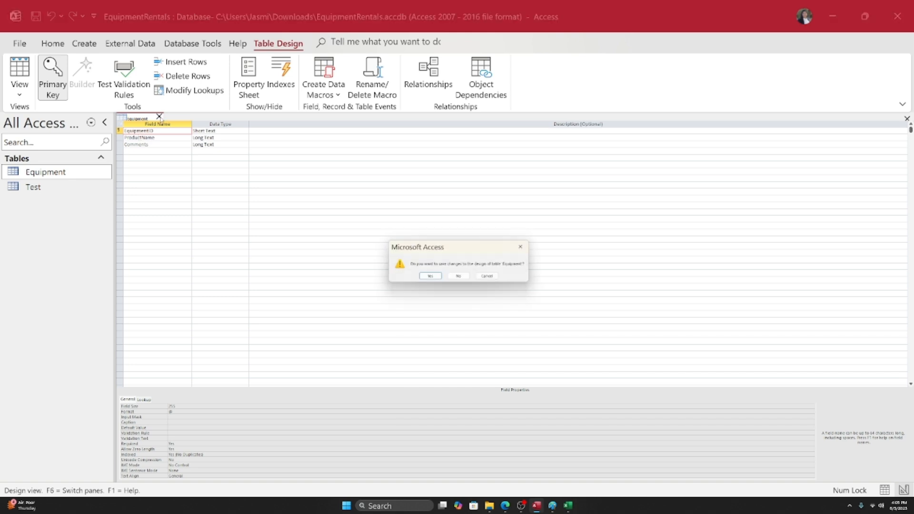
pyautogui.click(425, 278)
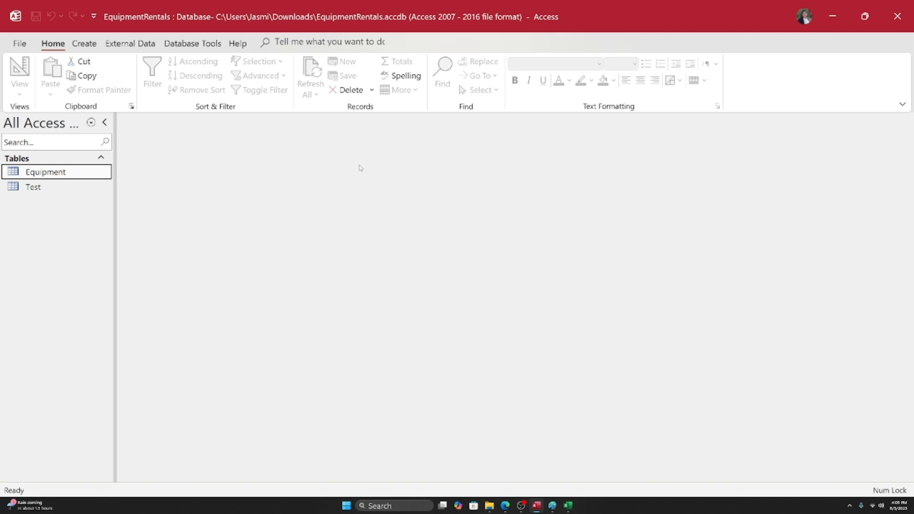
# - Switch to Excel, review the headers and records in ServiceHistoryDataFile-02.xlsx, and close the workbook
pyautogui.moveTo(571, 507)
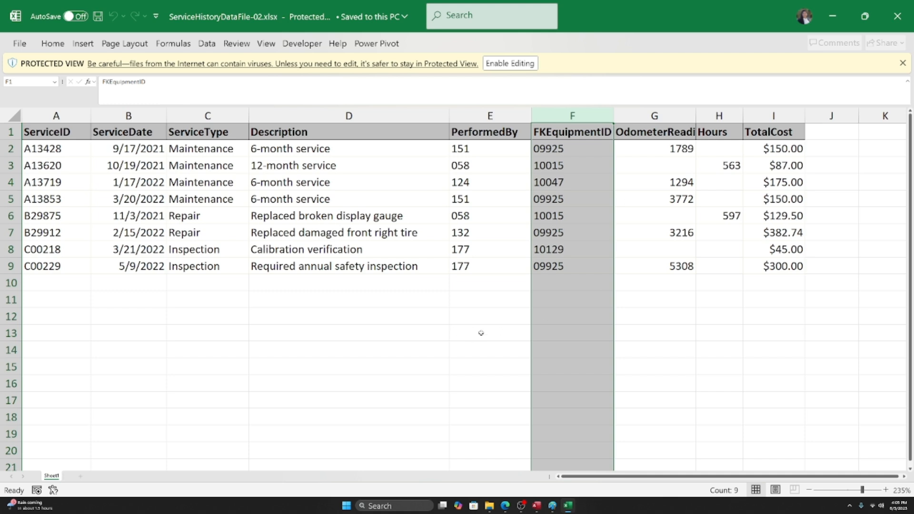
pyautogui.click(355, 187)
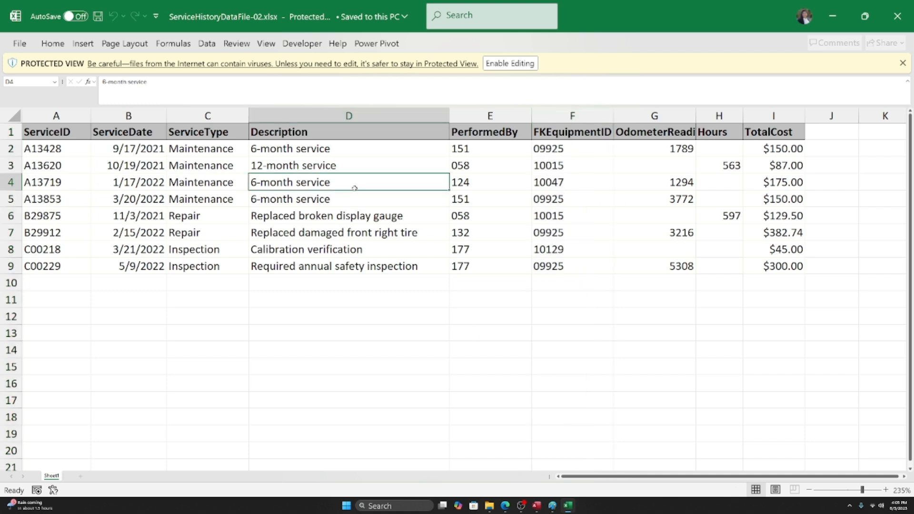
pyautogui.click(145, 149)
pyautogui.moveTo(54, 132); pyautogui.dragTo(771, 133)
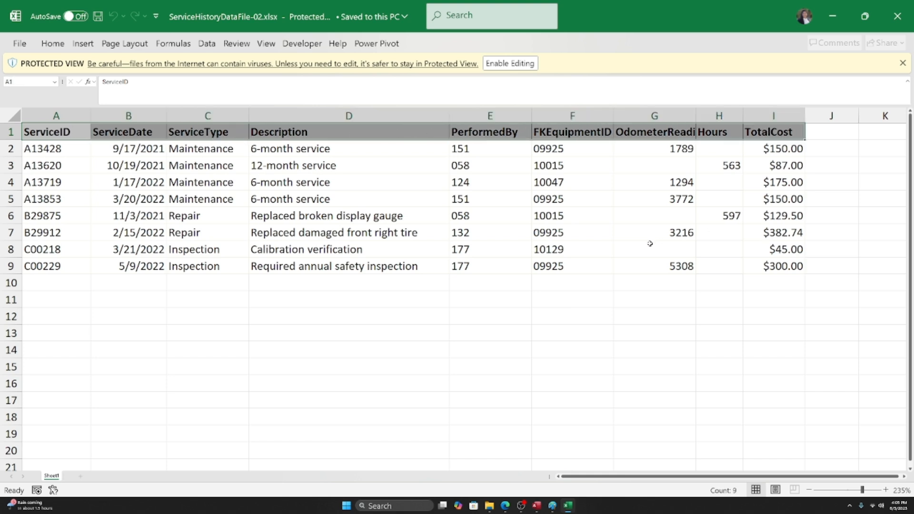
pyautogui.click(778, 266)
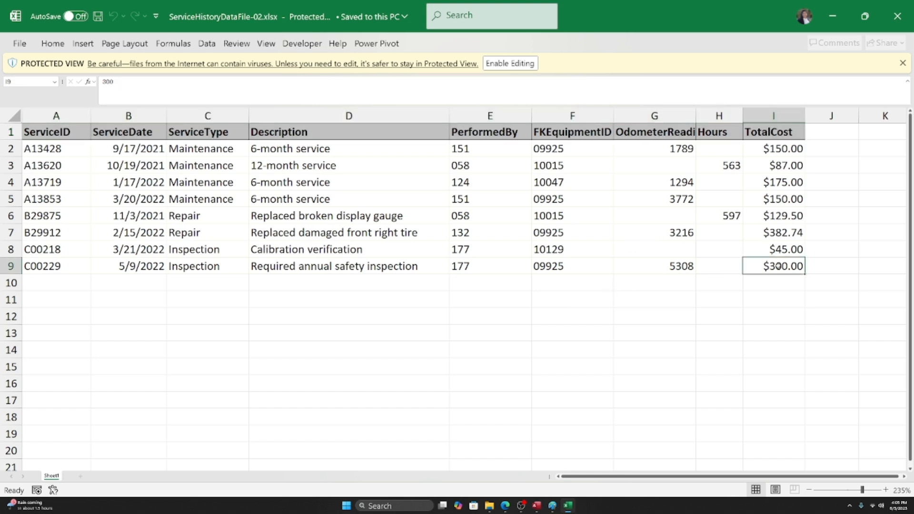
pyautogui.moveTo(778, 266); pyautogui.dragTo(49, 142)
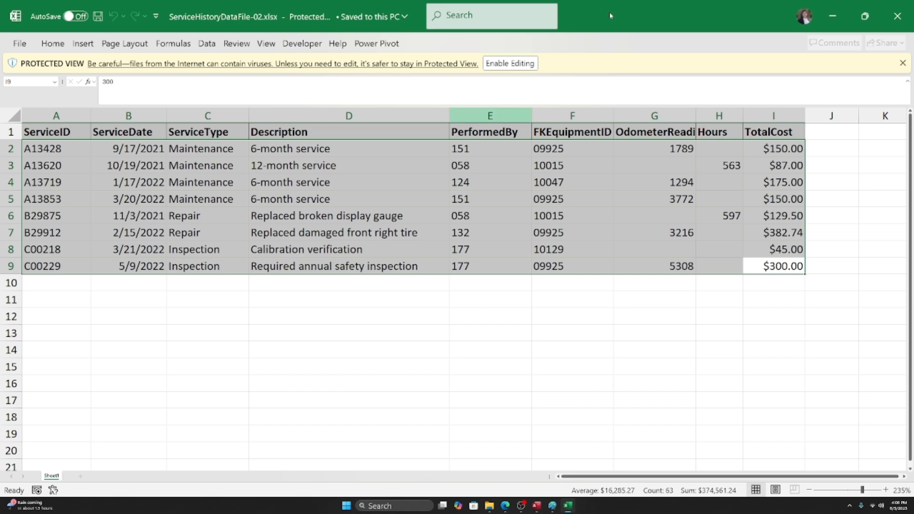
pyautogui.click(607, 279)
pyautogui.click(794, 272)
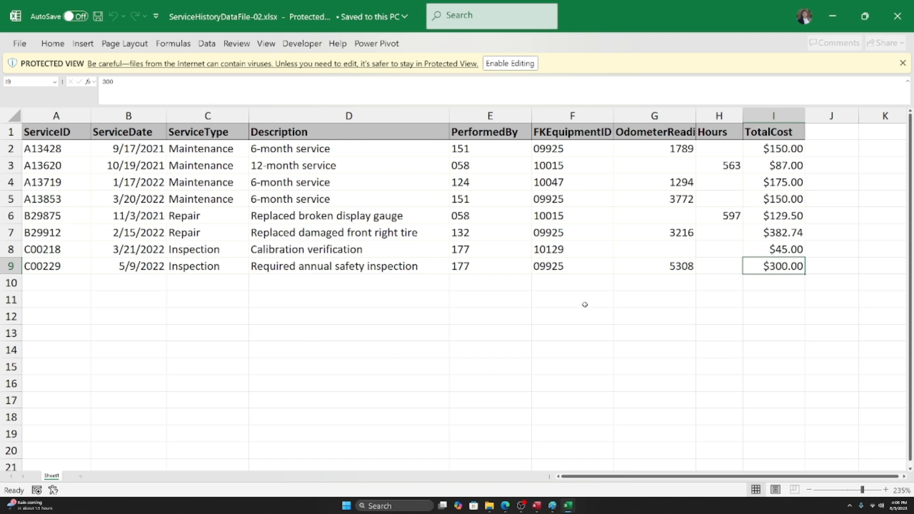
pyautogui.click(897, 19)
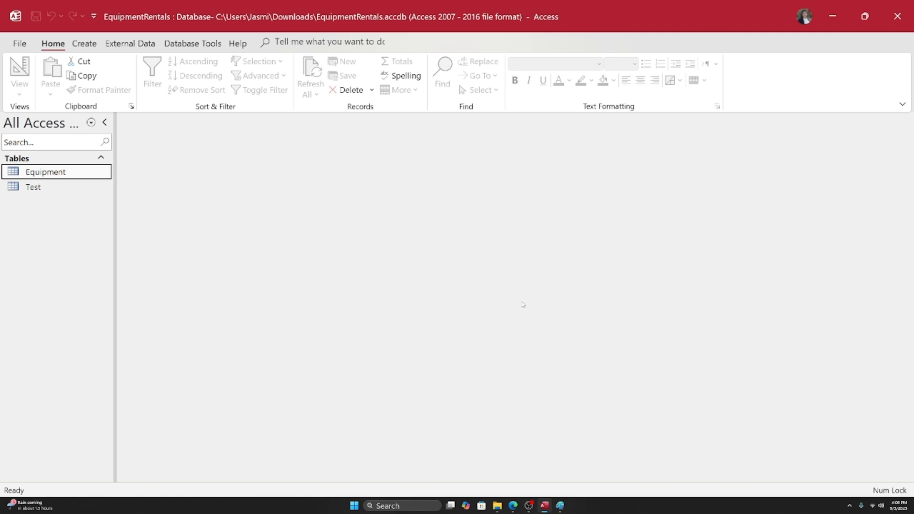
# - Start importing external data from an Excel file in Access and enlarge the import dialog to show all storage options
pyautogui.click(128, 49)
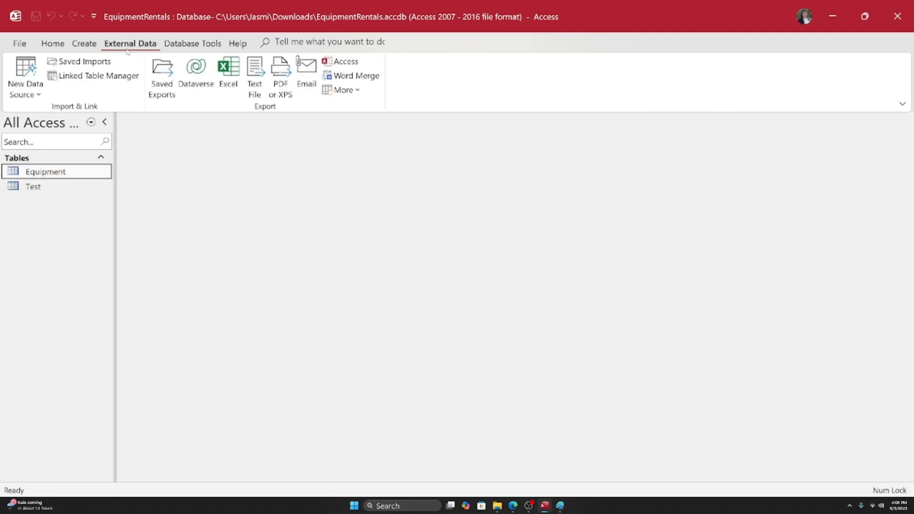
pyautogui.click(27, 96)
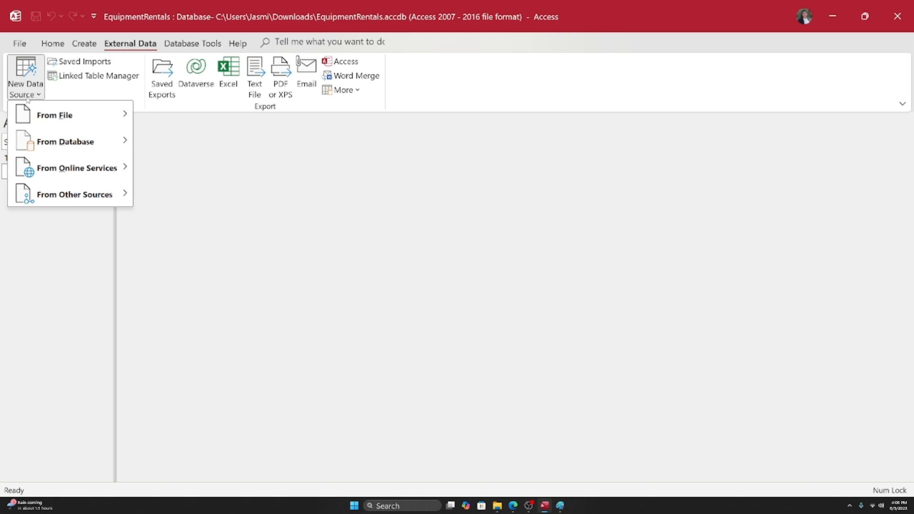
pyautogui.moveTo(44, 115)
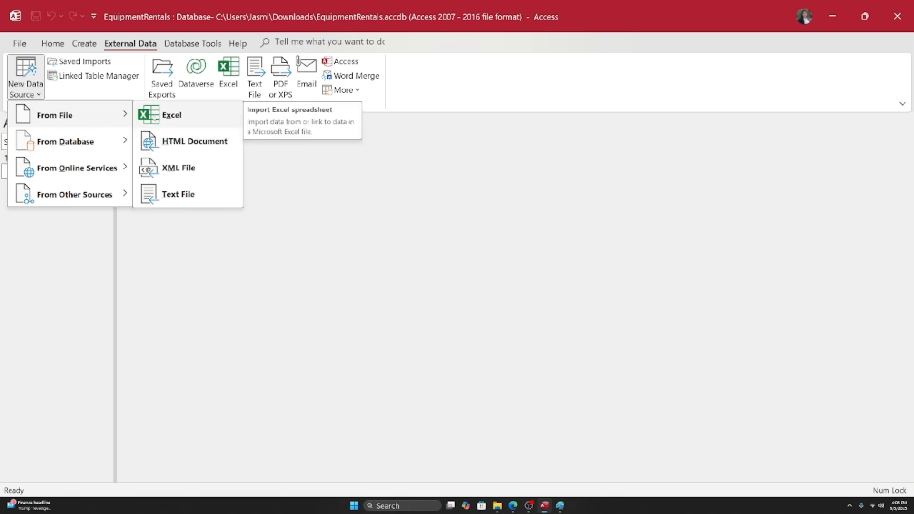
pyautogui.click(154, 119)
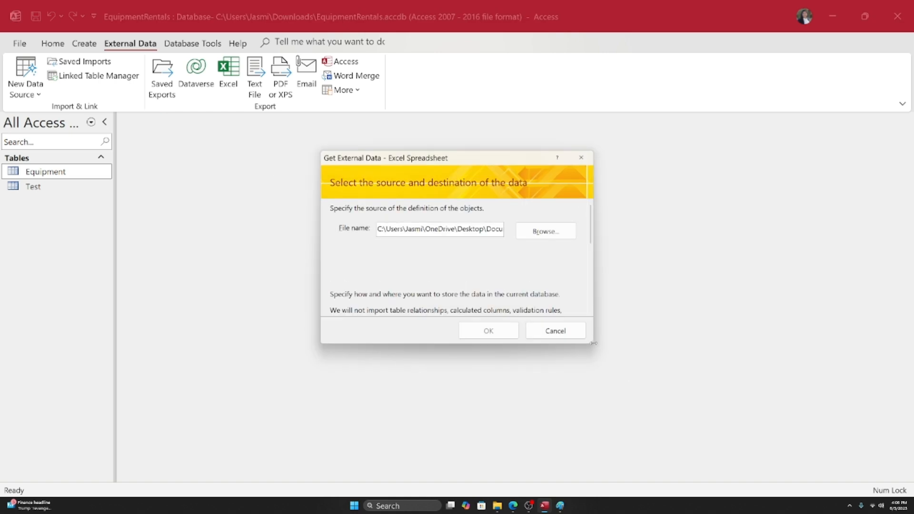
pyautogui.moveTo(593, 343); pyautogui.dragTo(769, 482)
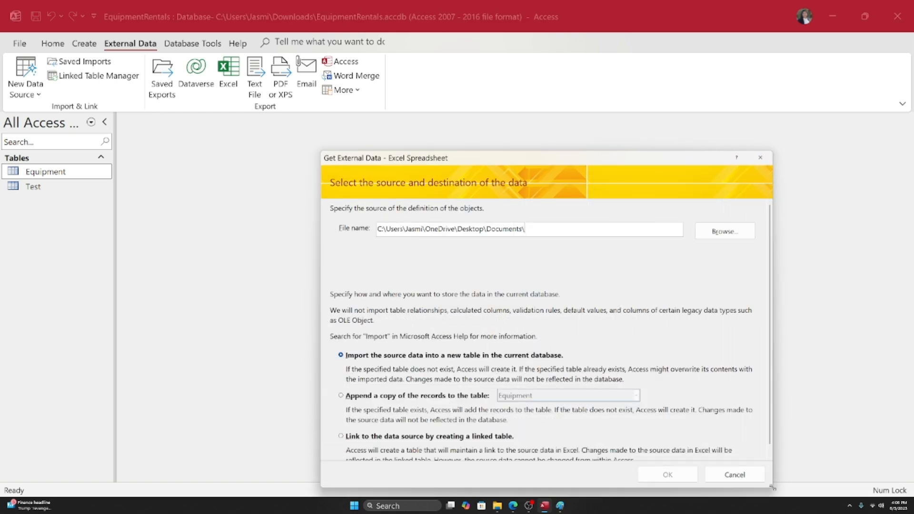
pyautogui.moveTo(524, 160); pyautogui.dragTo(484, 92)
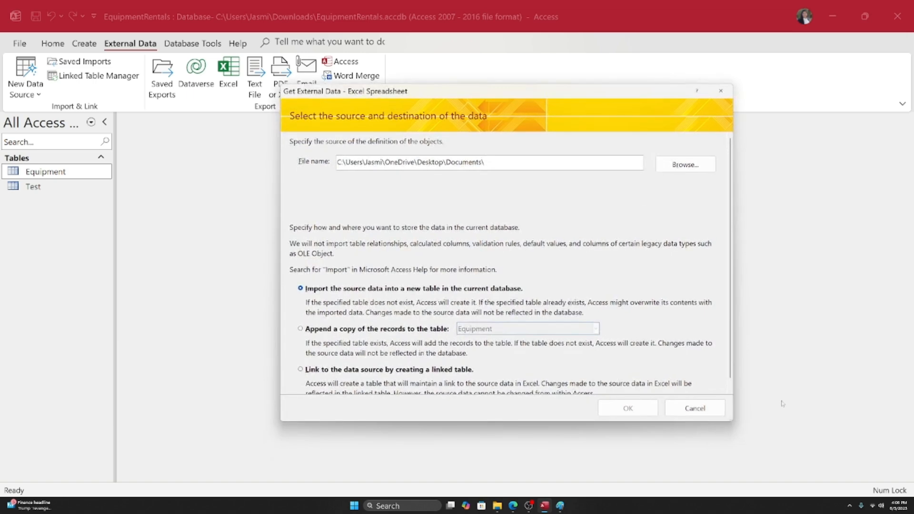
pyautogui.moveTo(732, 419); pyautogui.dragTo(771, 480)
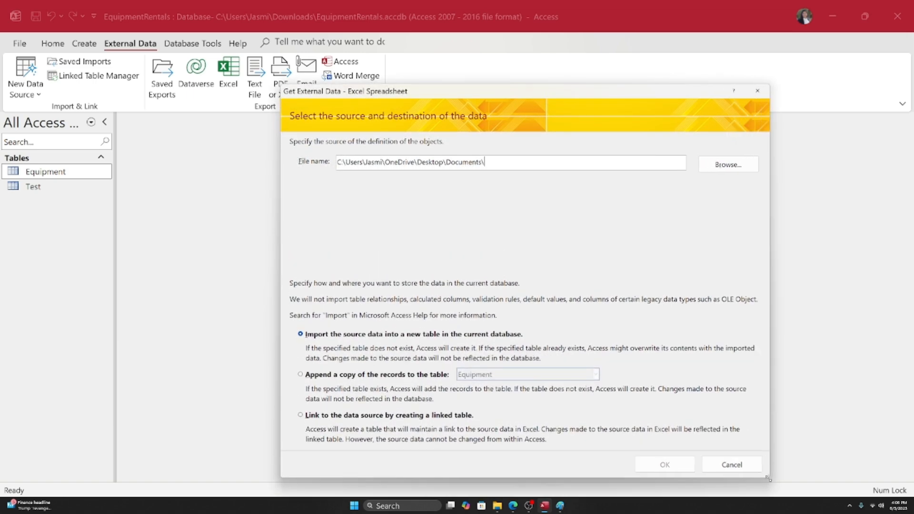
pyautogui.moveTo(508, 95); pyautogui.dragTo(488, 64)
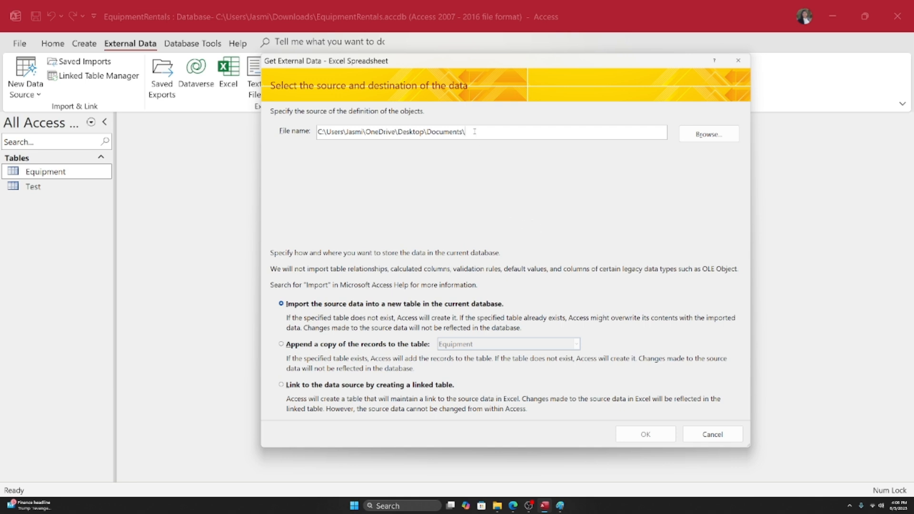
# - Choose ServiceHistoryDataFile-02.xlsx from the Downloads folder as the import source
pyautogui.click(712, 137)
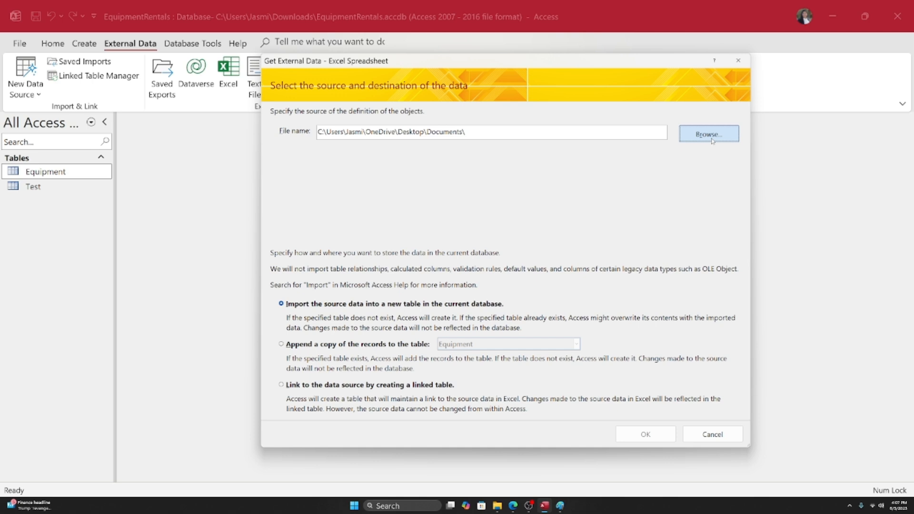
pyautogui.click(294, 177)
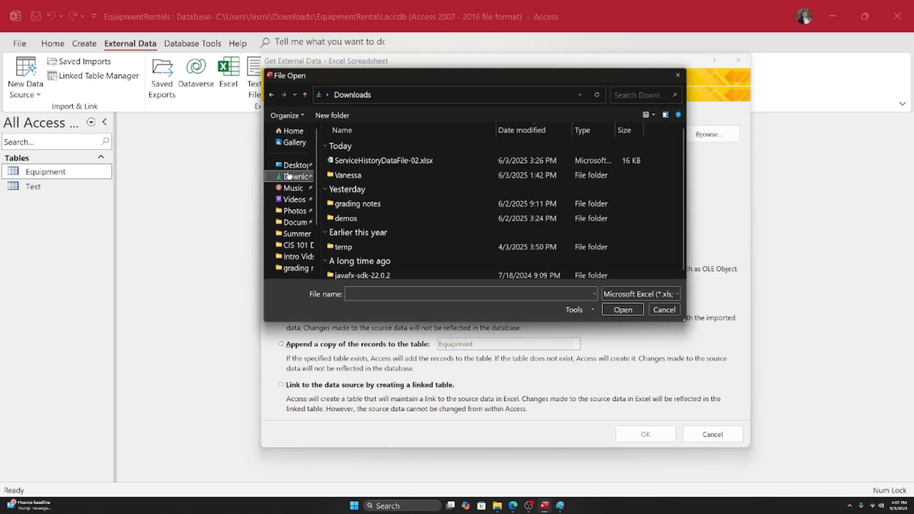
pyautogui.click(379, 161)
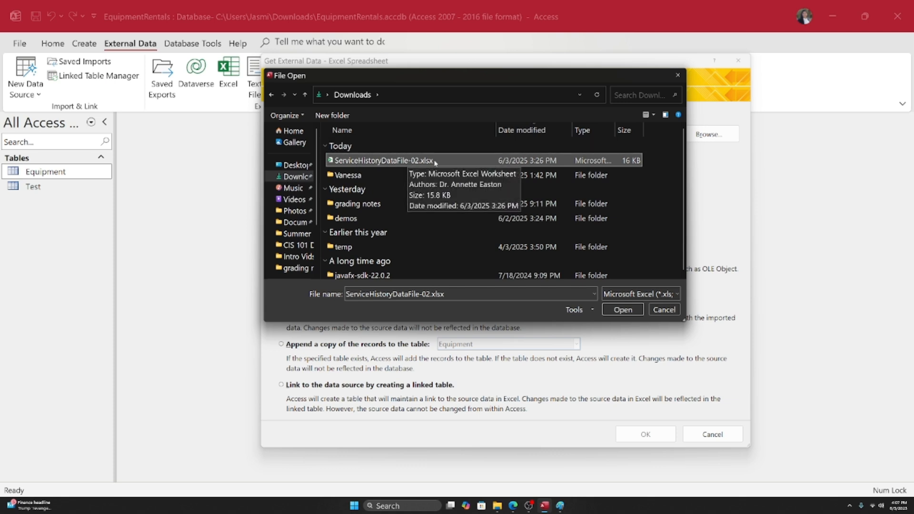
pyautogui.click(611, 312)
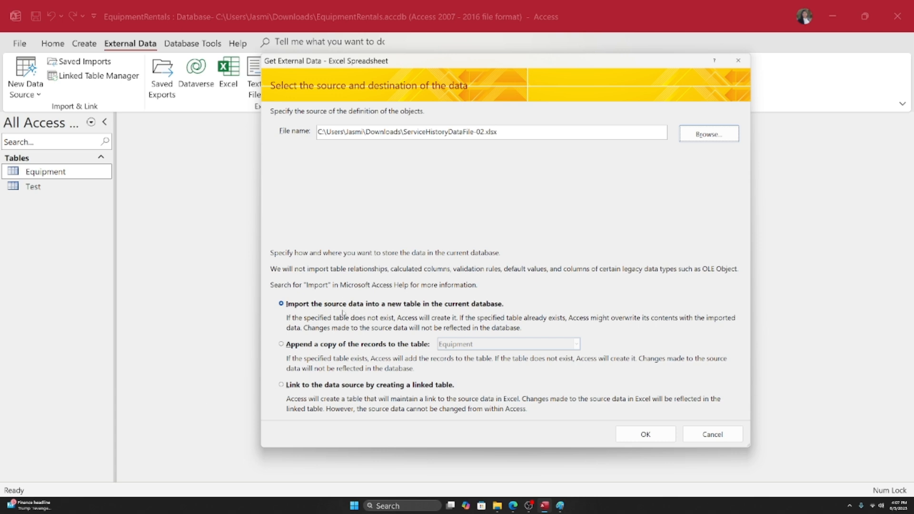
# - Import the source data into a new table in the current database, using the first row as column headings
pyautogui.click(494, 307)
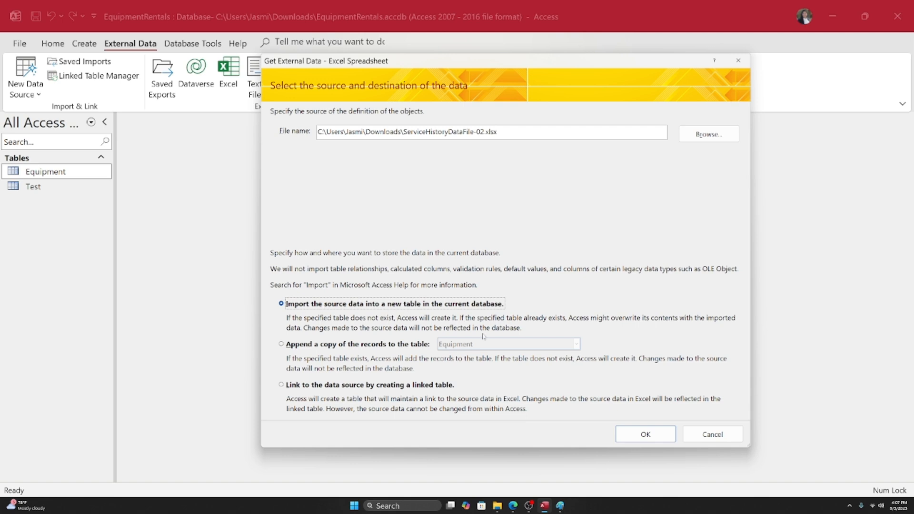
pyautogui.click(645, 433)
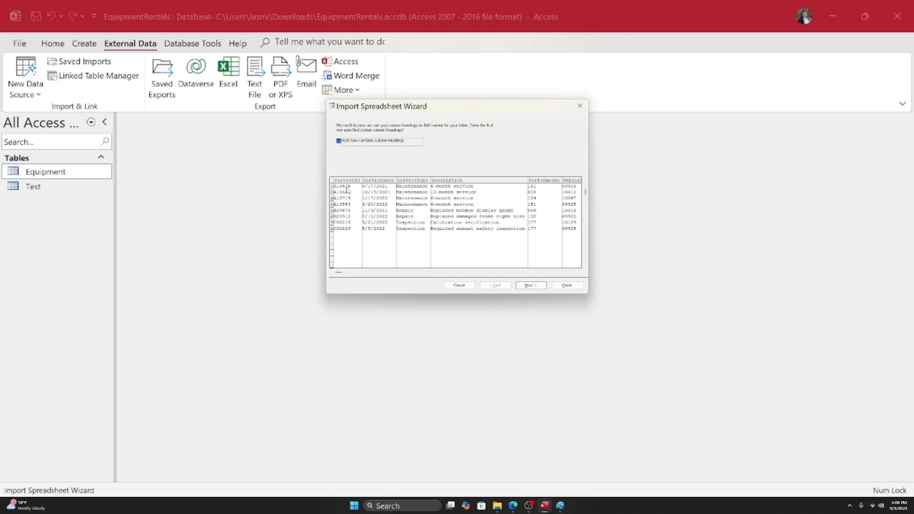
pyautogui.click(338, 140)
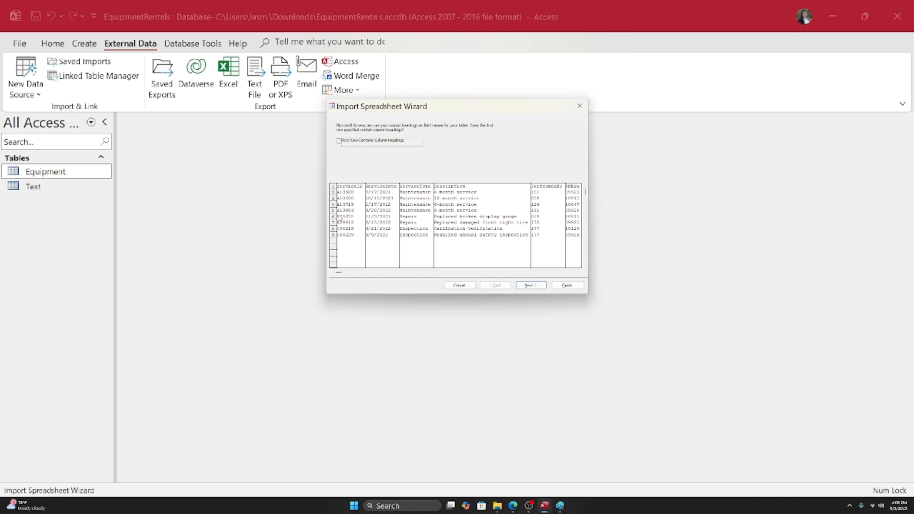
pyautogui.click(340, 142)
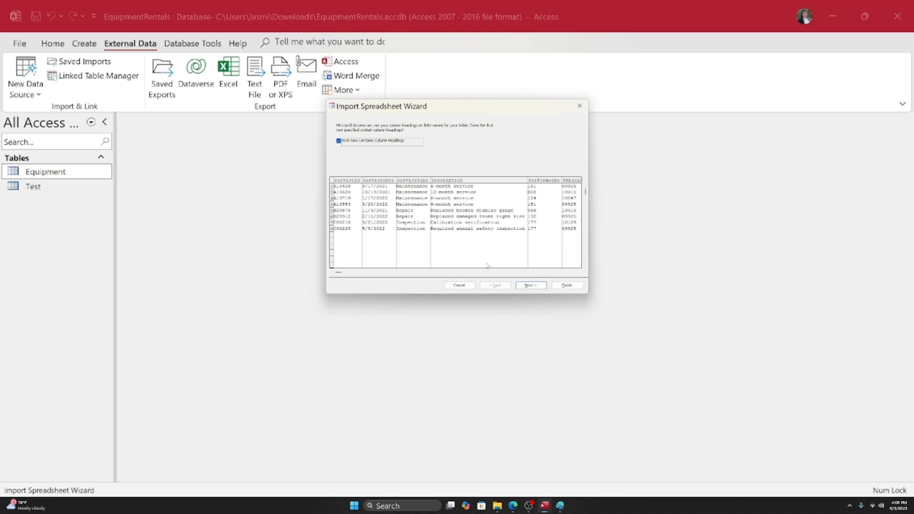
pyautogui.click(526, 284)
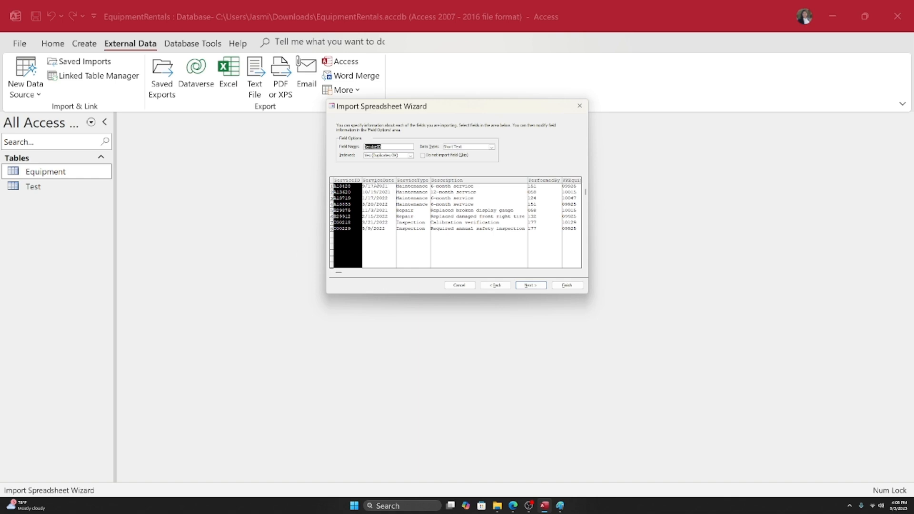
# - Examine the field name, data type and indexing options of the imported columns from ServiceID through FKEquipmentID
pyautogui.click(379, 186)
pyautogui.click(408, 185)
pyautogui.click(476, 188)
pyautogui.click(548, 182)
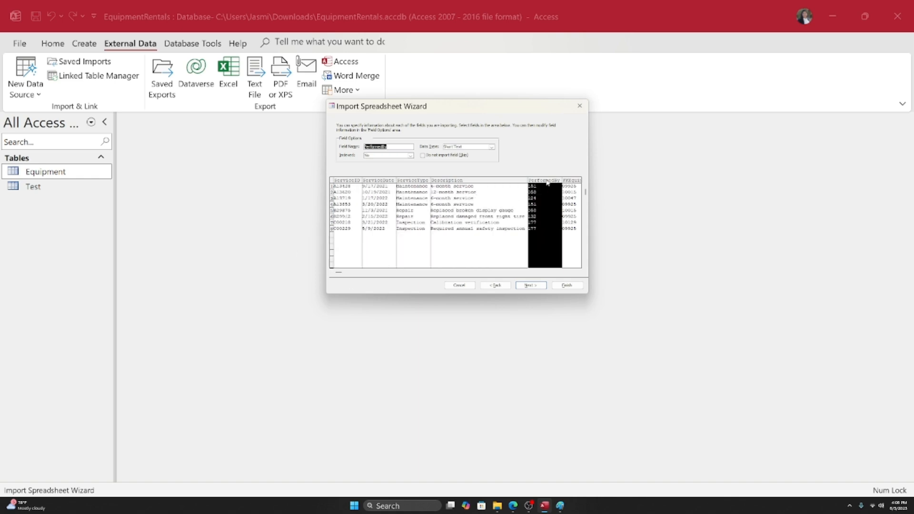
pyautogui.click(571, 183)
pyautogui.click(346, 184)
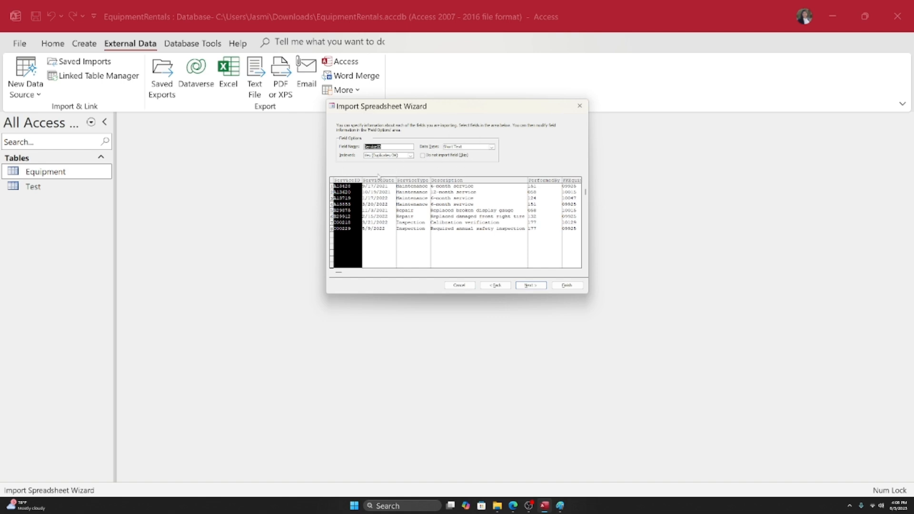
pyautogui.click(375, 185)
pyautogui.click(408, 186)
pyautogui.click(353, 184)
pyautogui.click(396, 147)
pyautogui.click(379, 181)
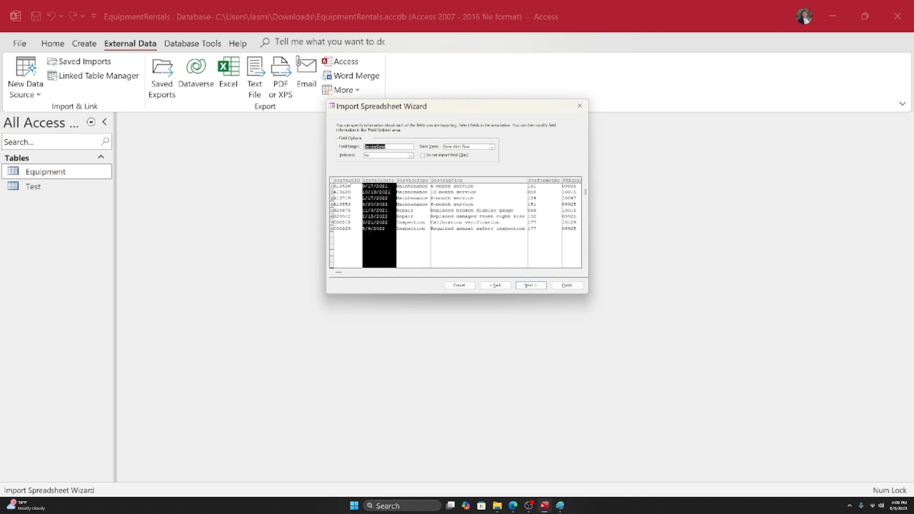
pyautogui.click(350, 182)
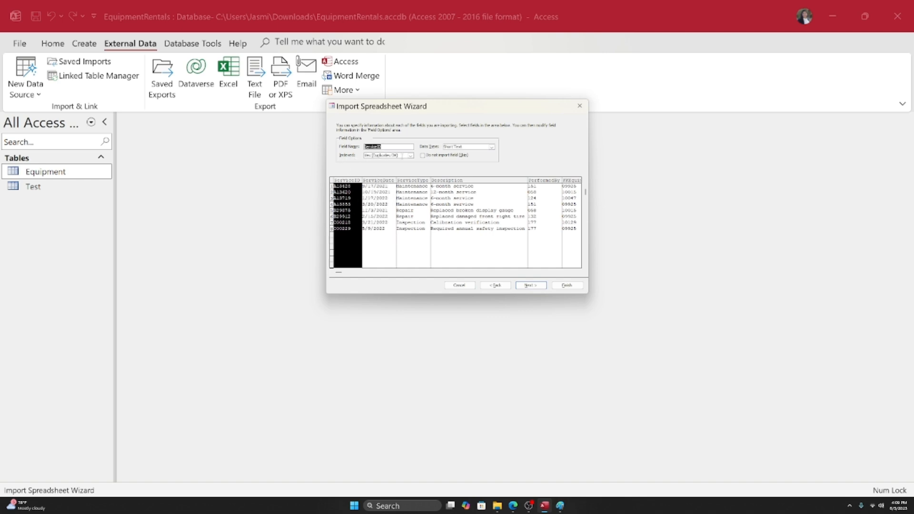
pyautogui.click(369, 184)
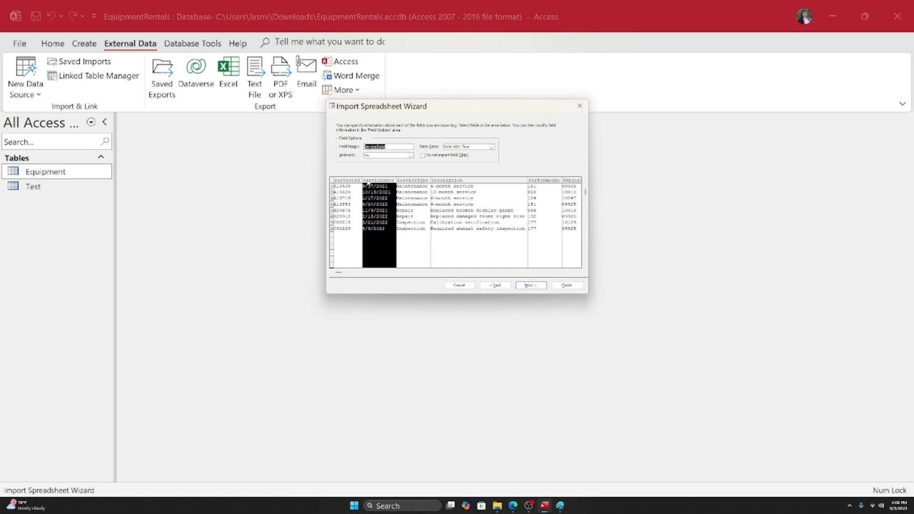
pyautogui.click(347, 184)
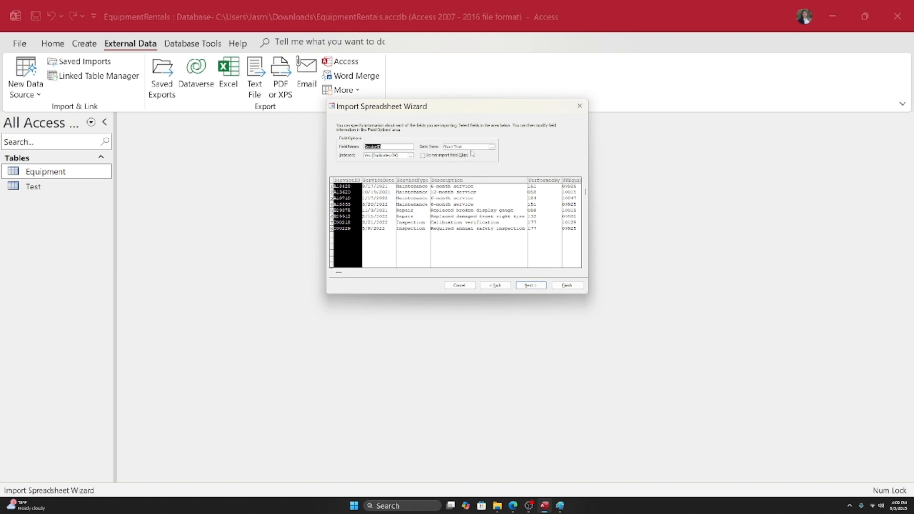
# - Look through the data types available for the ServiceDate field, keeping Date With Time
pyautogui.click(374, 187)
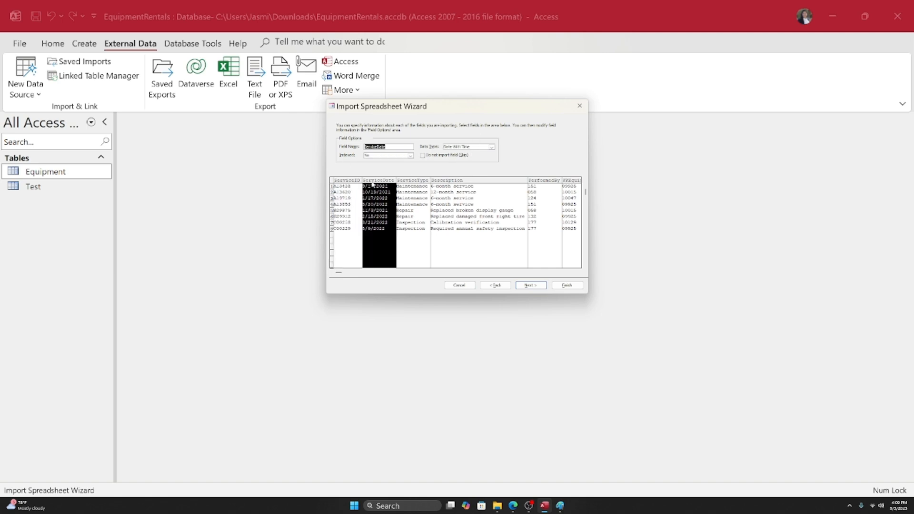
pyautogui.click(478, 147)
pyautogui.click(491, 147)
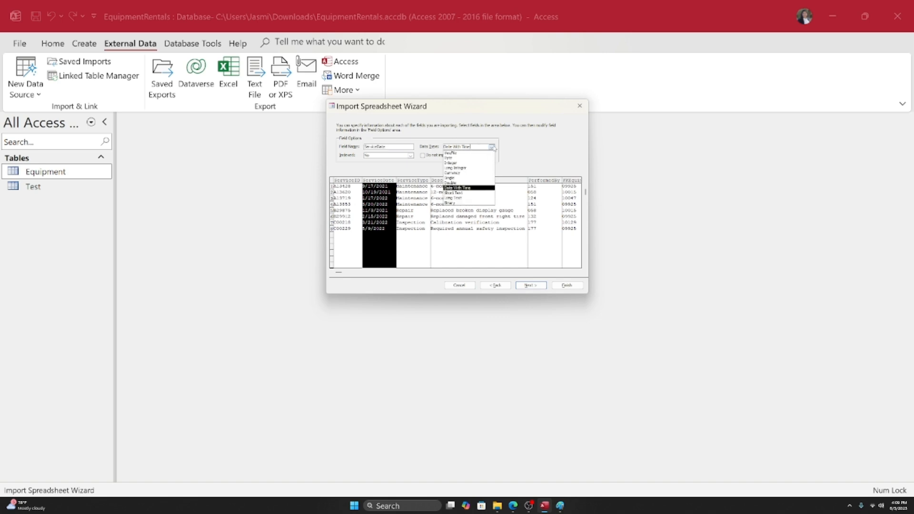
pyautogui.click(525, 144)
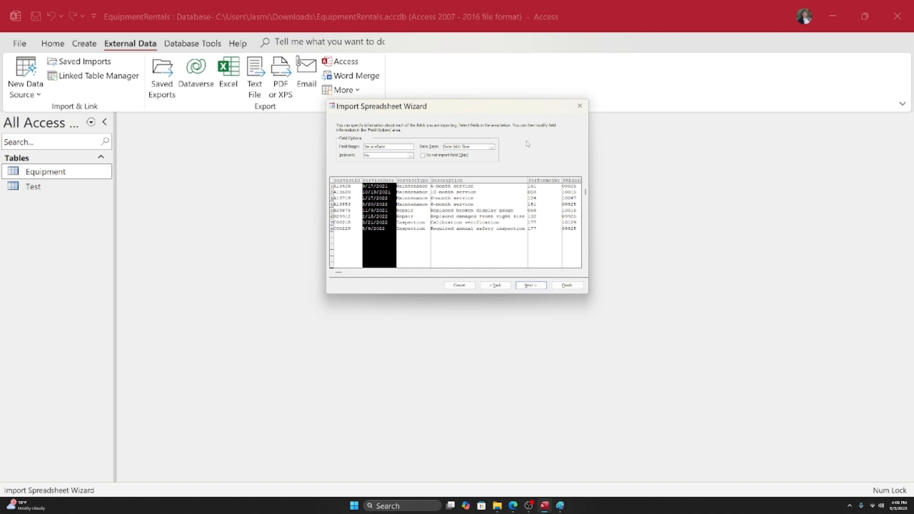
# - Set the Description field's data type to Long Text
pyautogui.click(406, 186)
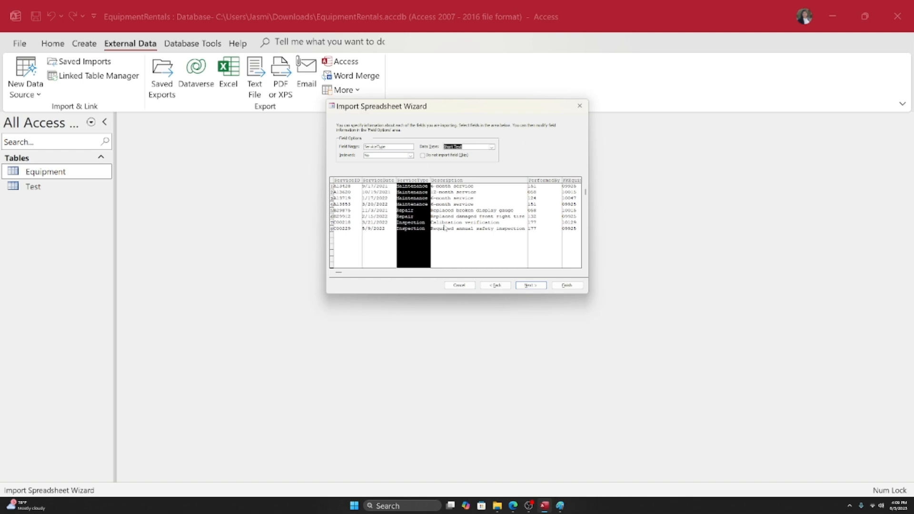
pyautogui.click(443, 182)
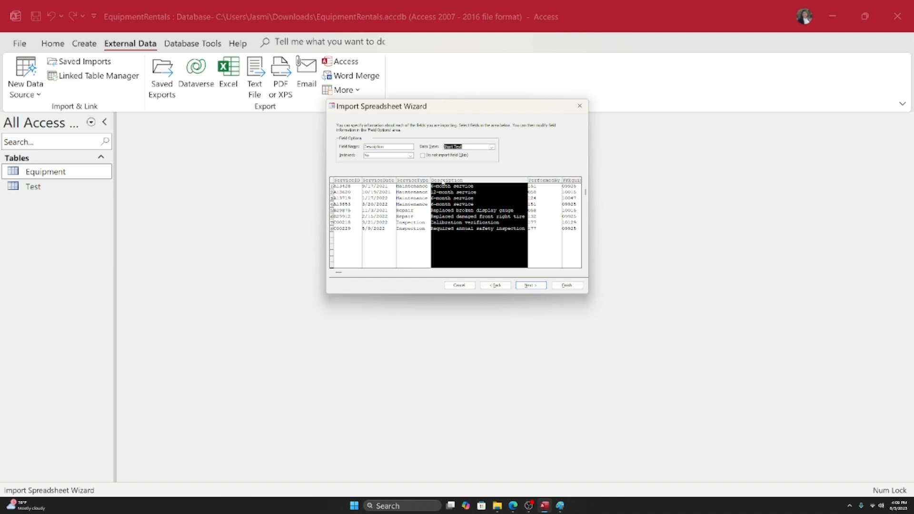
pyautogui.click(491, 147)
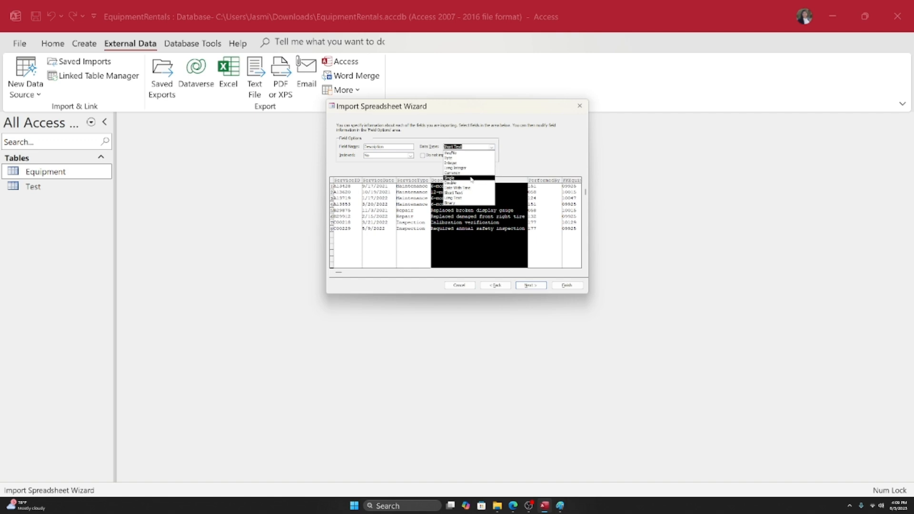
pyautogui.click(461, 197)
# - Examine the field options of the remaining import columns, including PerformedBy, FKEquipmentID, OdometerReading, Hours and TotalCost
pyautogui.click(545, 185)
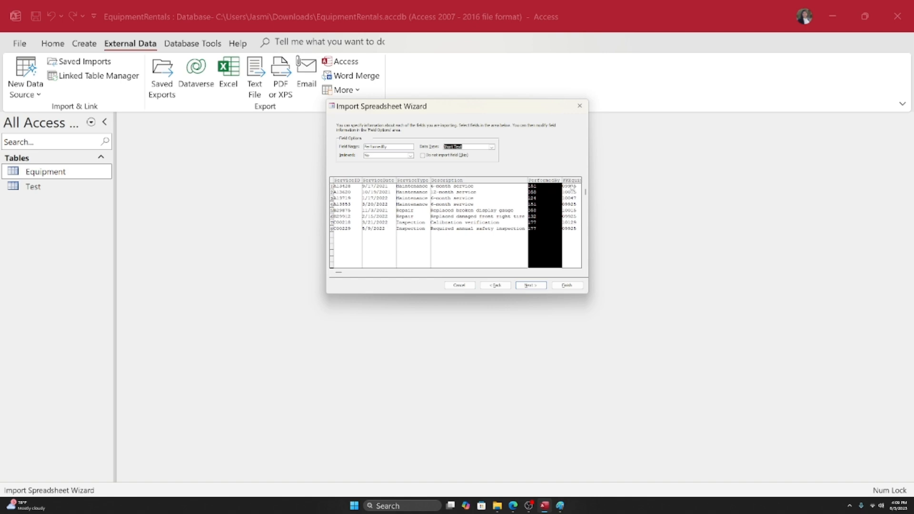
pyautogui.click(573, 183)
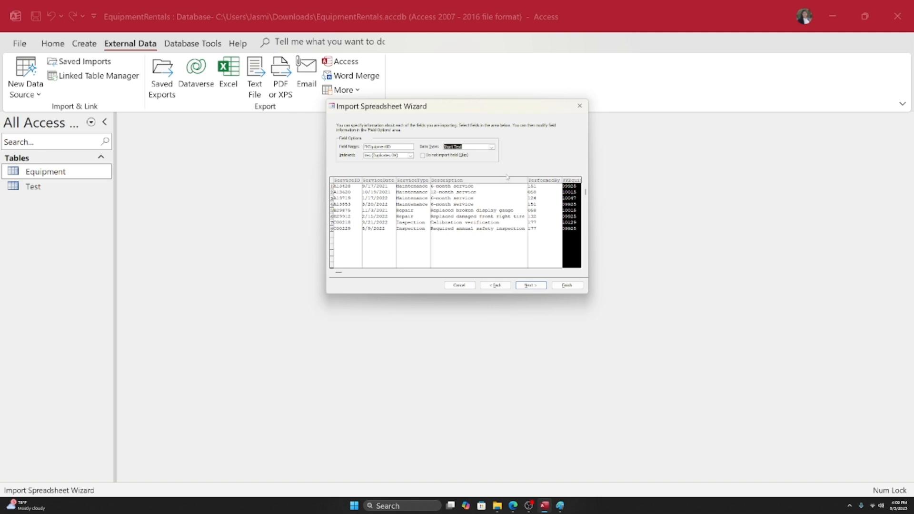
pyautogui.click(346, 186)
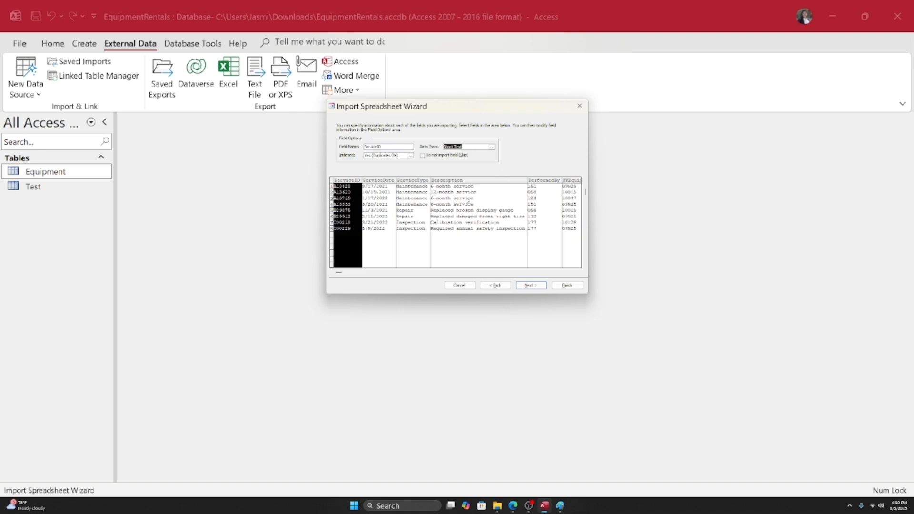
pyautogui.click(437, 189)
pyautogui.click(413, 185)
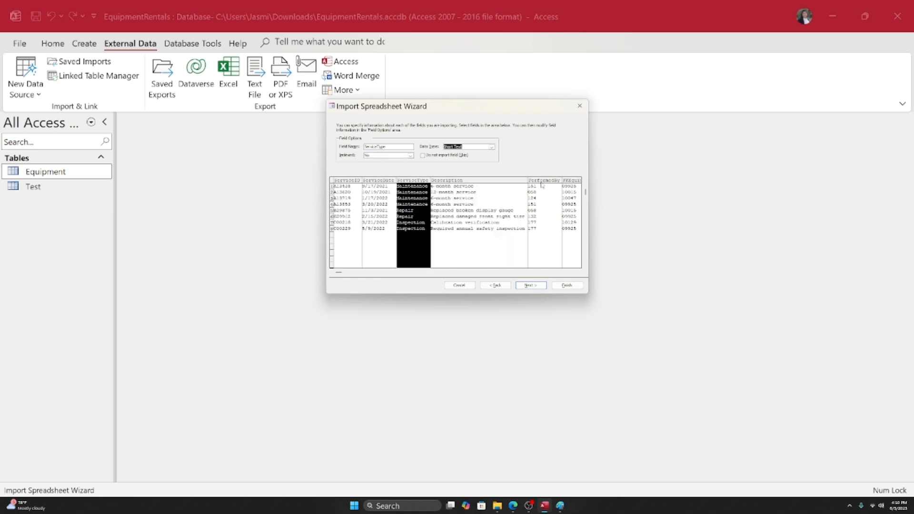
pyautogui.click(579, 273)
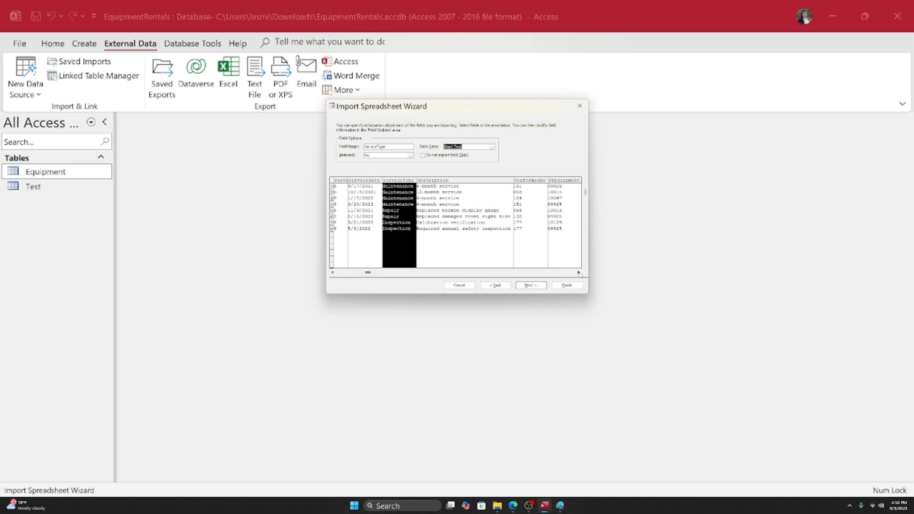
pyautogui.moveTo(578, 273); pyautogui.dragTo(579, 273)
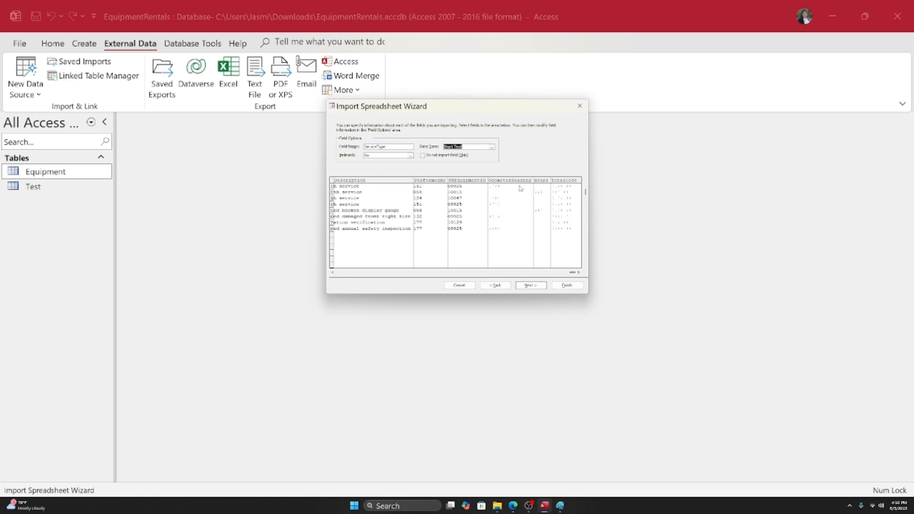
pyautogui.click(520, 189)
pyautogui.click(541, 183)
pyautogui.click(555, 184)
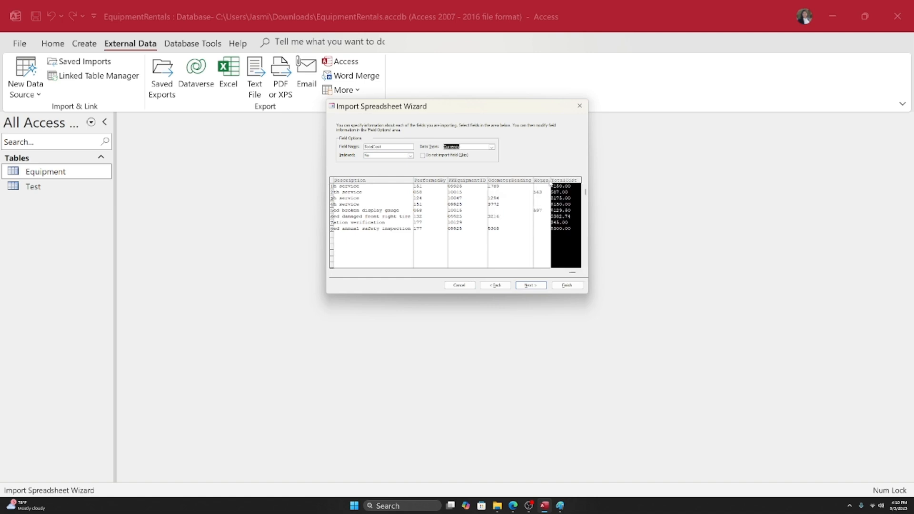
pyautogui.click(543, 184)
pyautogui.click(507, 182)
pyautogui.click(462, 189)
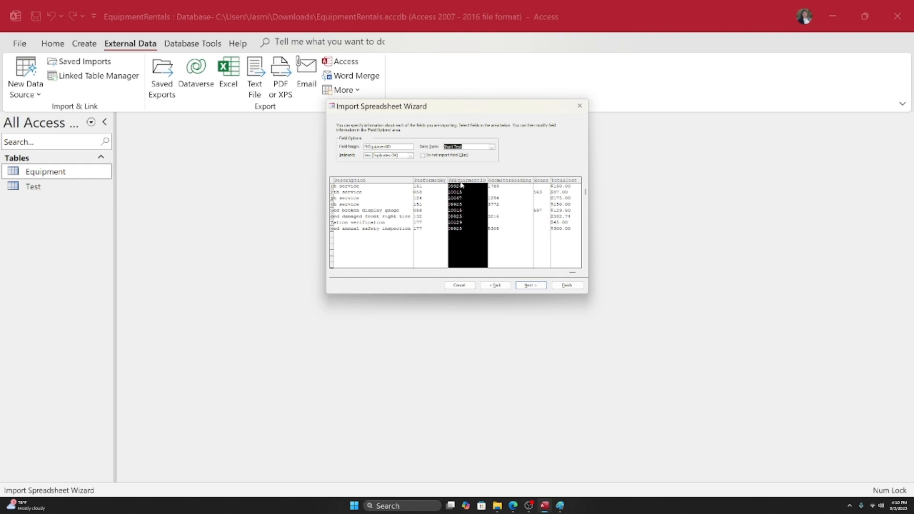
pyautogui.click(431, 187)
pyautogui.click(468, 183)
pyautogui.click(493, 184)
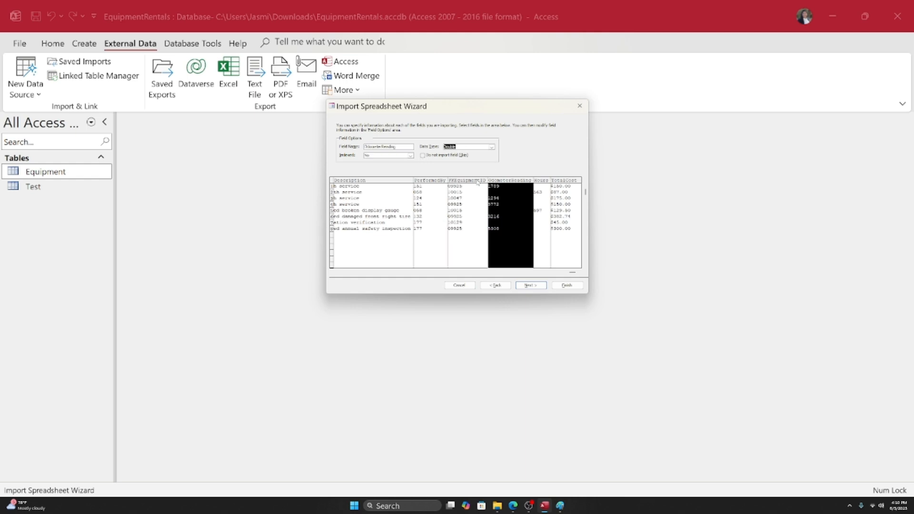
pyautogui.click(439, 182)
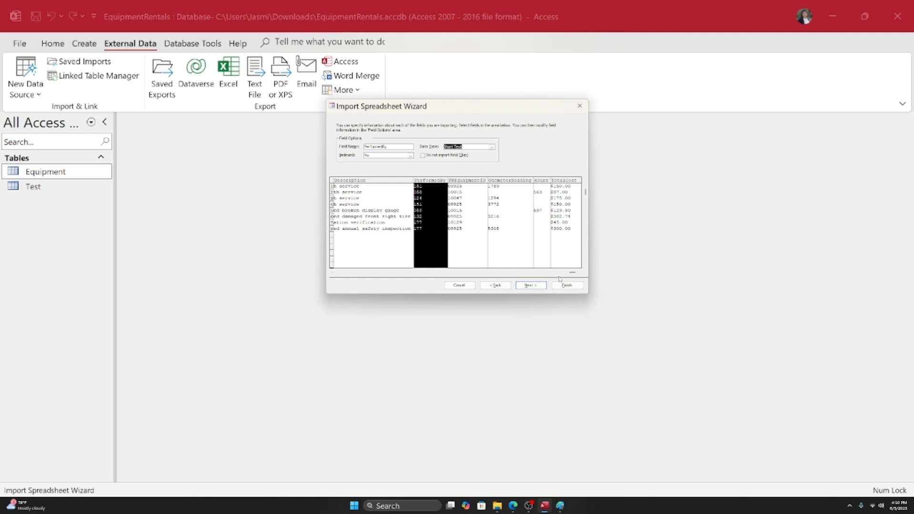
# - Accept the field options and choose ServiceID as the new table's own primary key
pyautogui.click(534, 287)
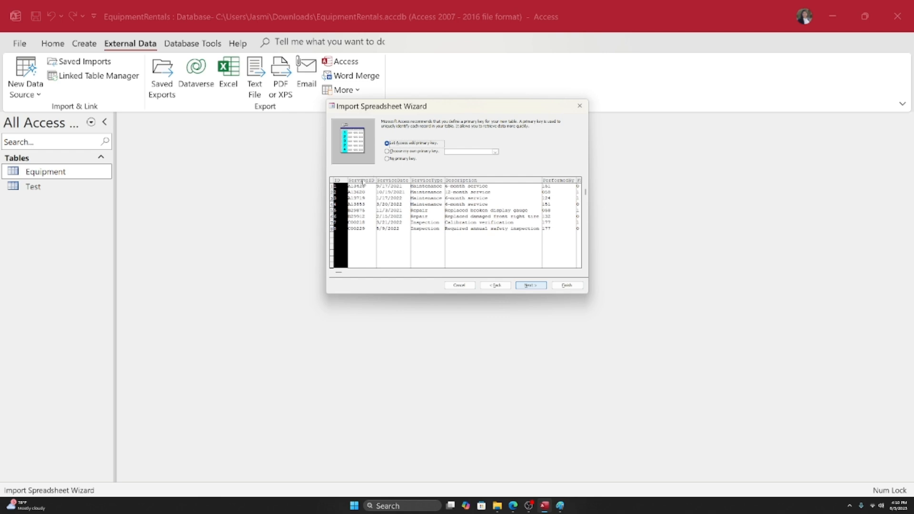
pyautogui.click(387, 152)
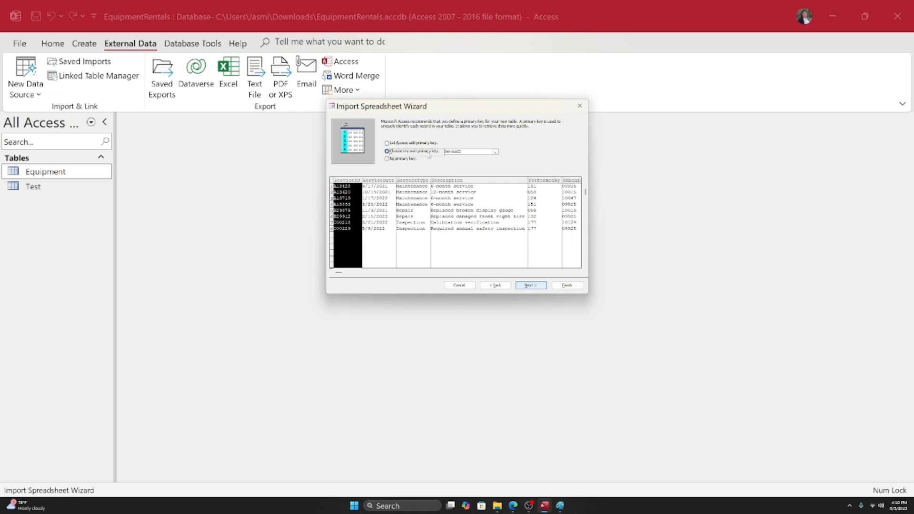
pyautogui.click(495, 152)
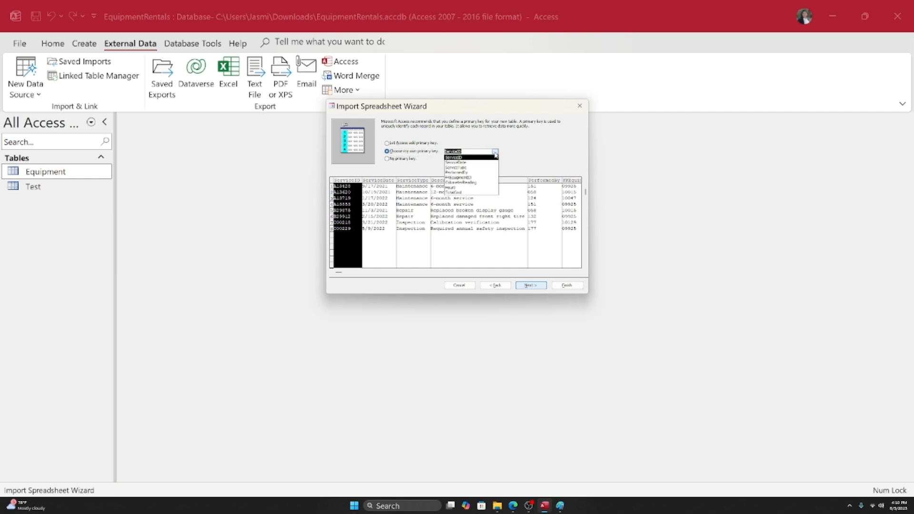
pyautogui.click(465, 157)
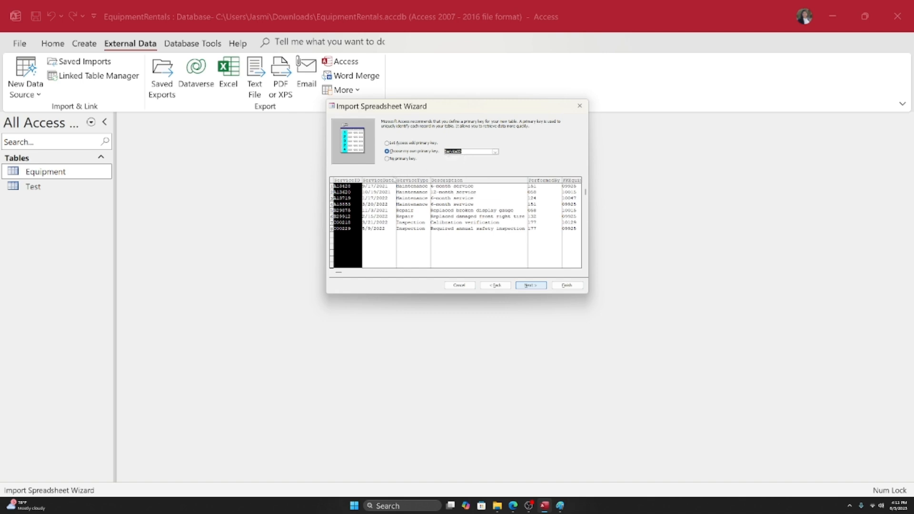
# - Try ServiceDate, ServiceType and Description as the primary key and return the choice to ServiceID
pyautogui.click(370, 185)
pyautogui.click(404, 184)
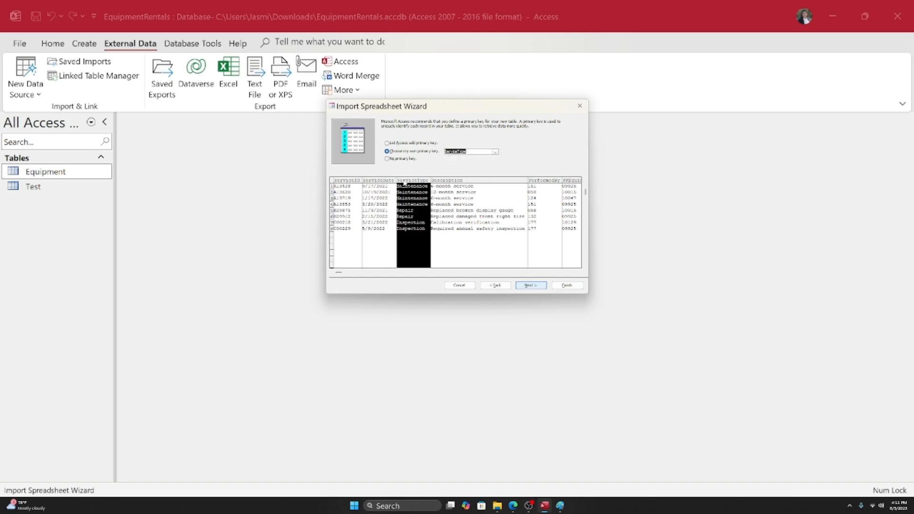
pyautogui.click(443, 185)
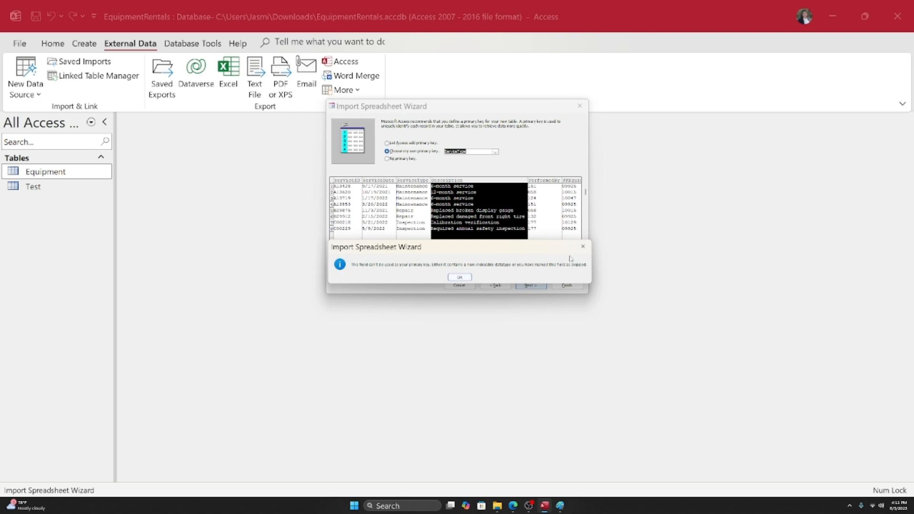
pyautogui.click(583, 247)
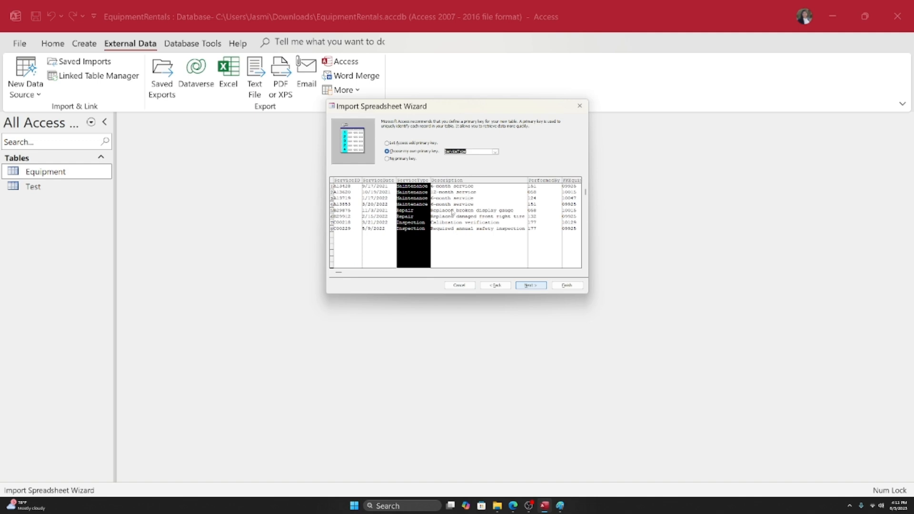
pyautogui.click(349, 186)
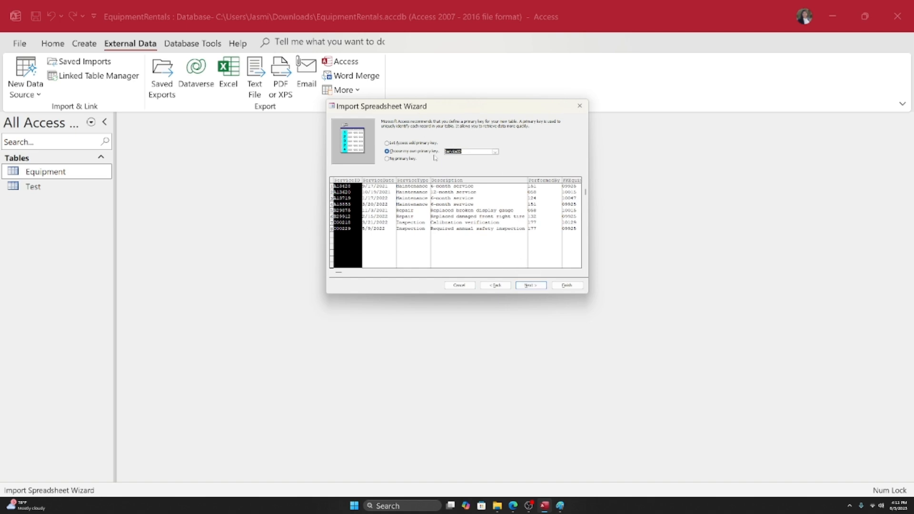
# - Name the import table Service History, finish the spreadsheet import and close it without saving the import steps
pyautogui.click(522, 287)
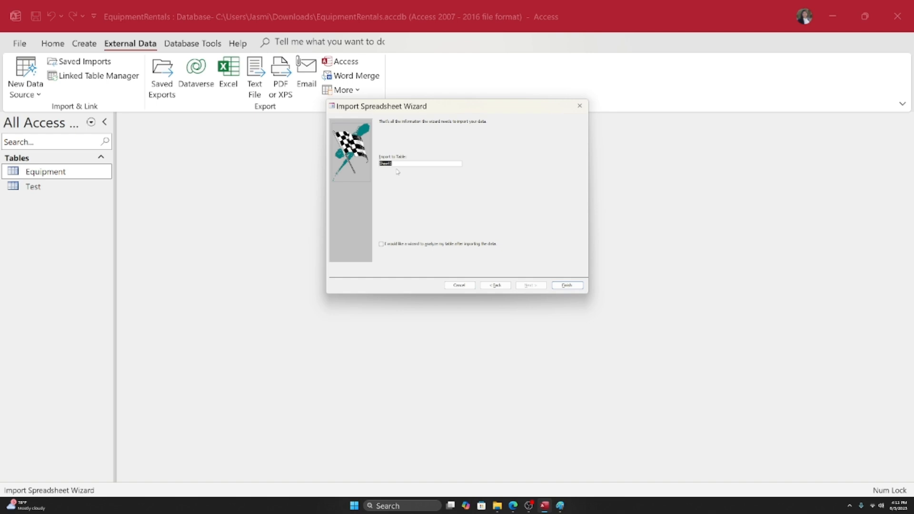
pyautogui.write('S')
pyautogui.click(574, 288)
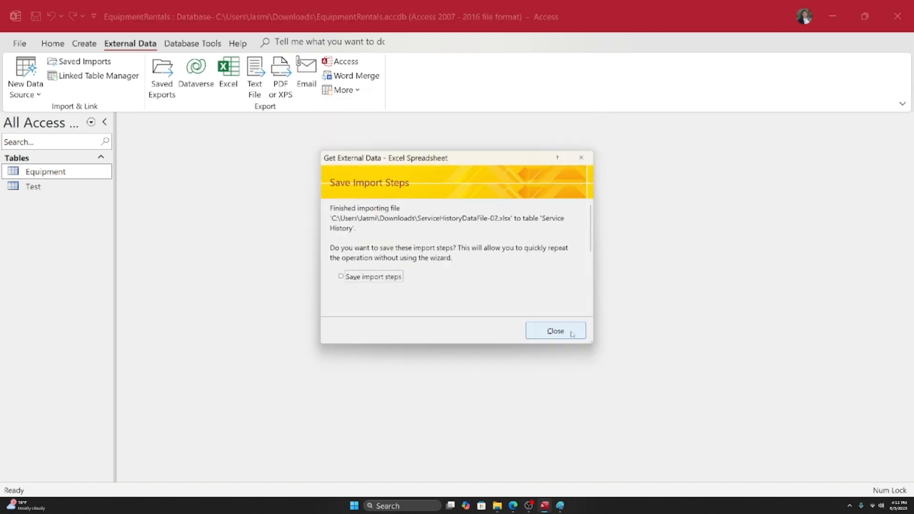
pyautogui.click(572, 334)
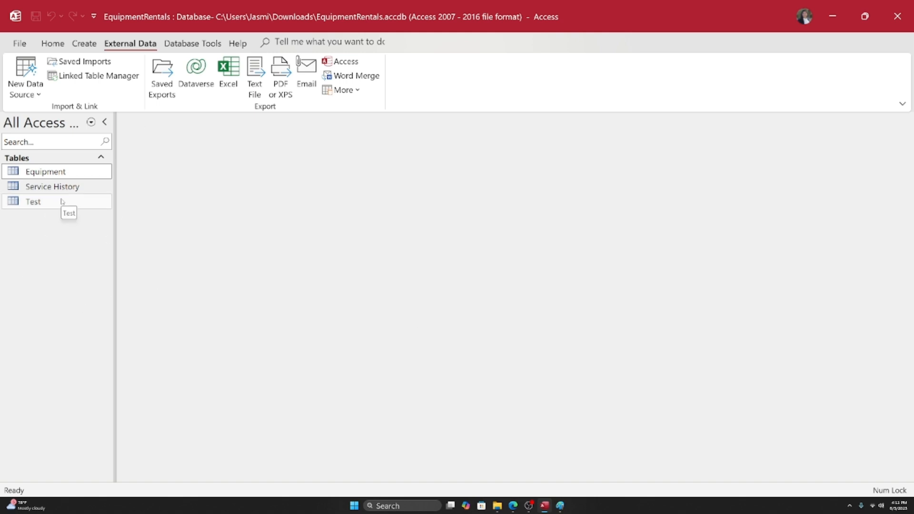
# - Open the Service History table and fit all its column widths to their contents
pyautogui.doubleClick(52, 186)
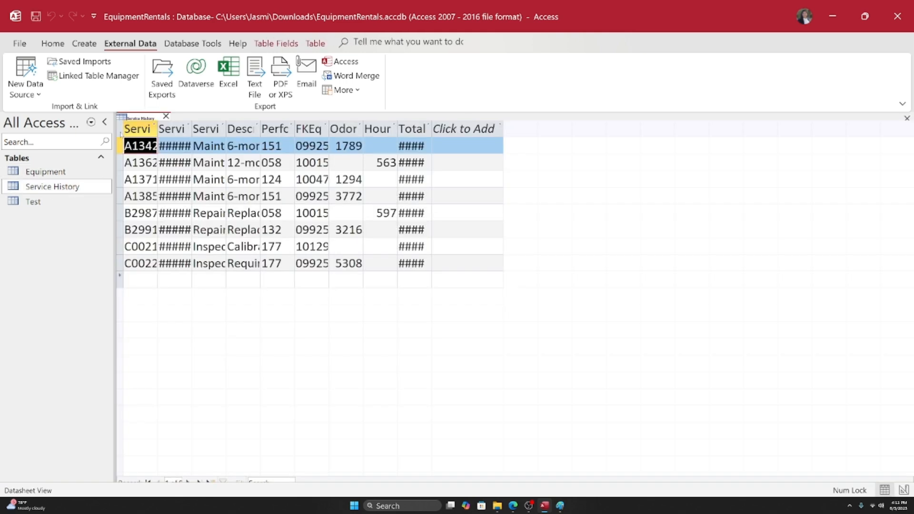
pyautogui.hotkey('ctrl', 'a')
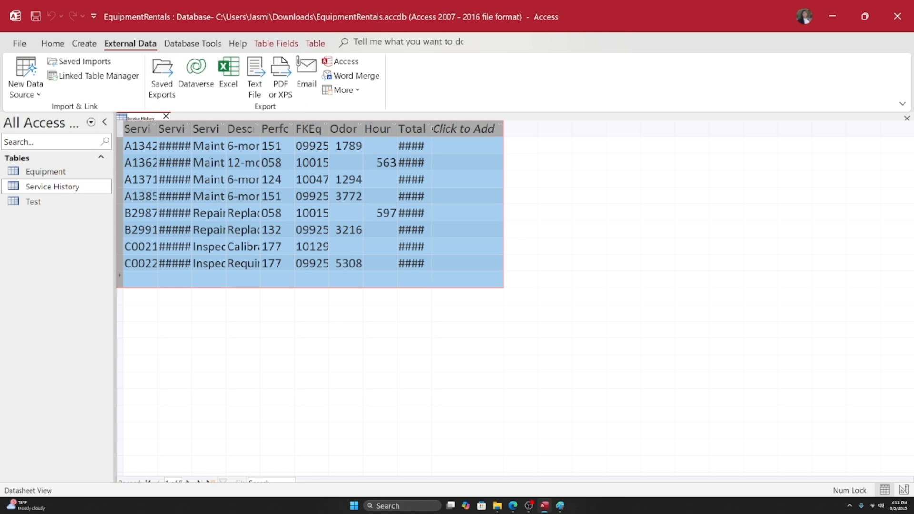
pyautogui.doubleClick(432, 130)
pyautogui.click(226, 134)
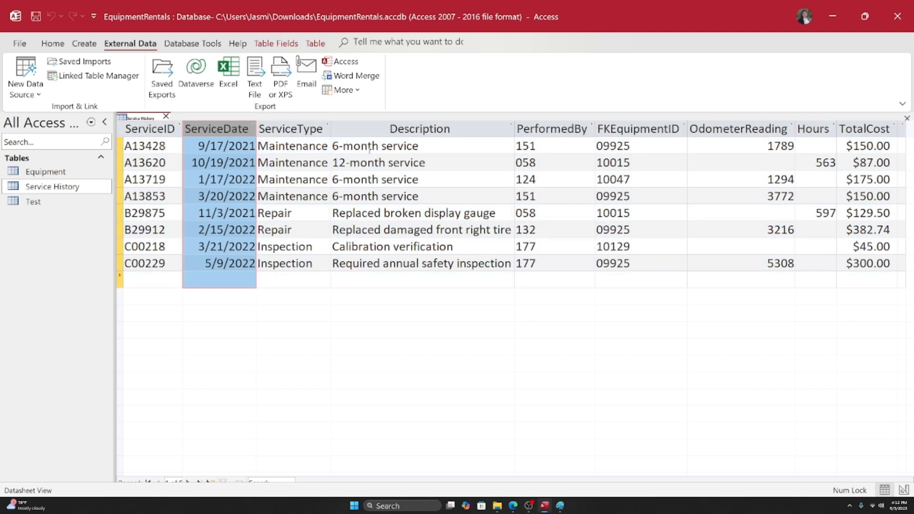
pyautogui.click(416, 130)
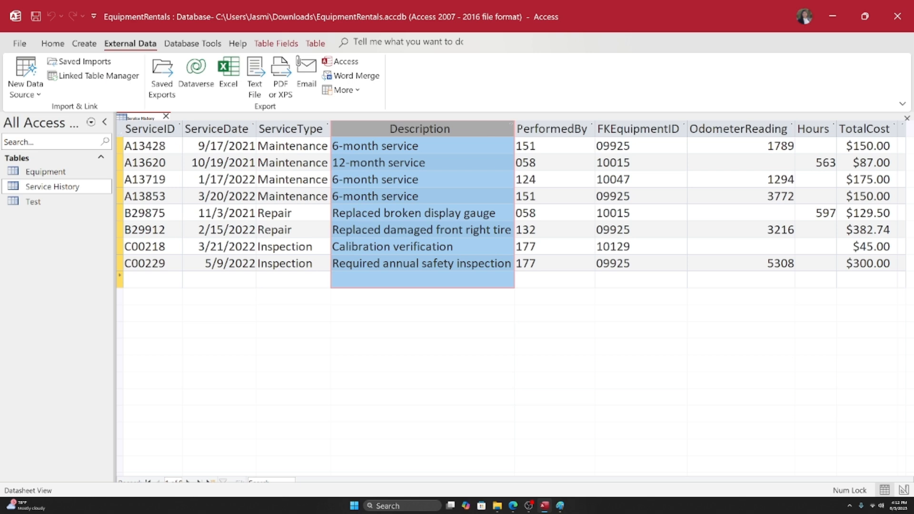
pyautogui.click(524, 129)
pyautogui.click(441, 133)
pyautogui.click(269, 129)
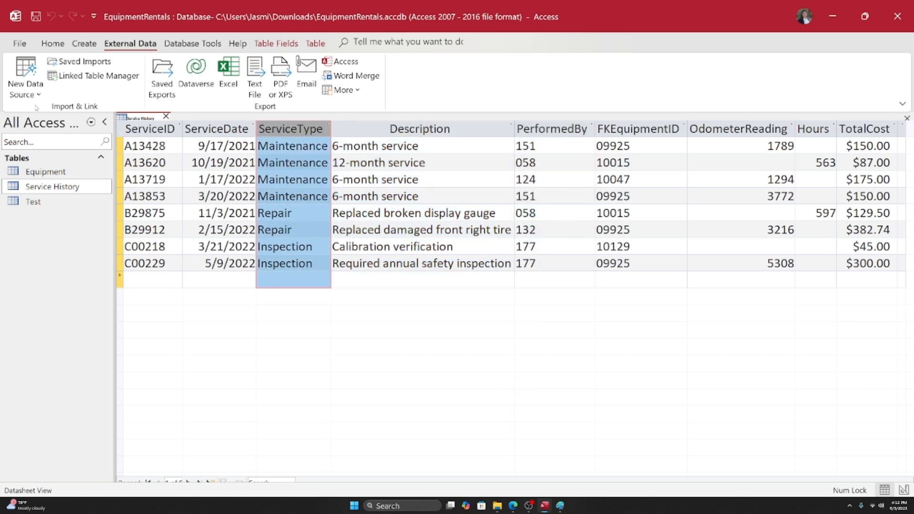
# - Examine the data types and validation properties of the Service History fields from ServiceID through OdometerReading
pyautogui.click(276, 44)
pyautogui.click(19, 88)
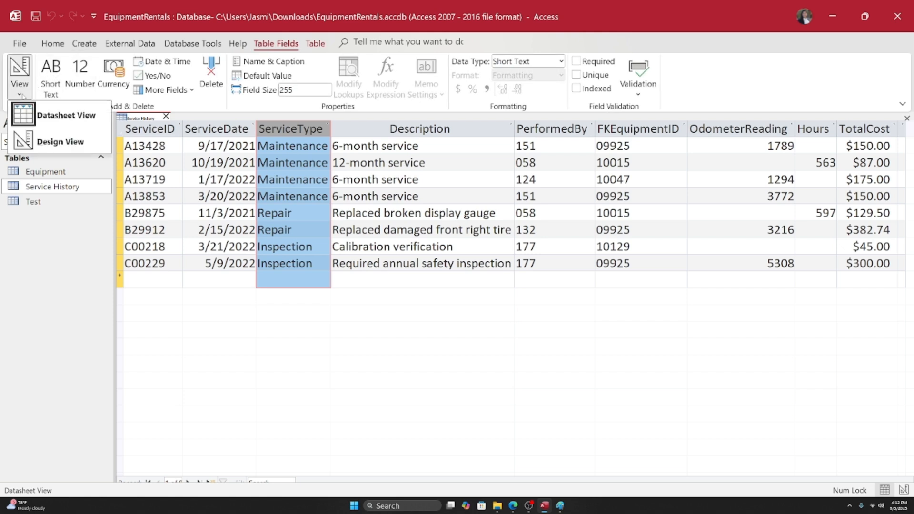
pyautogui.click(152, 130)
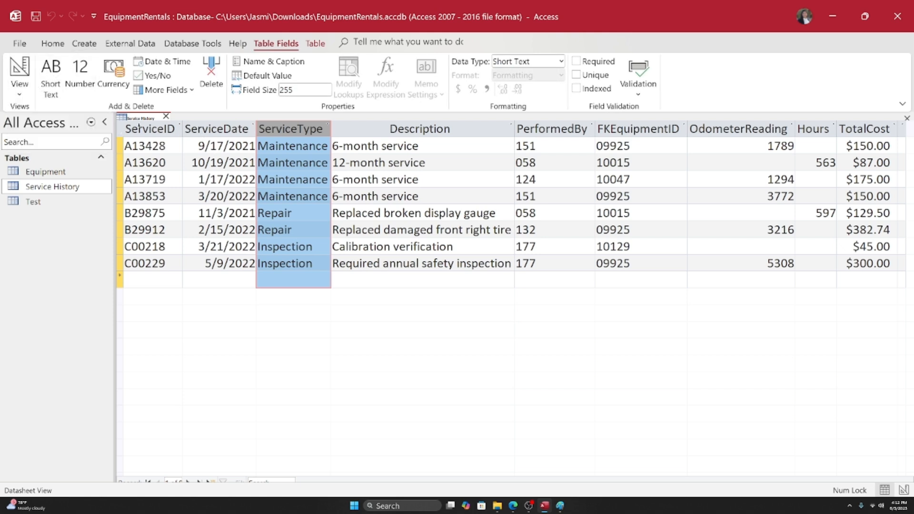
pyautogui.click(152, 130)
pyautogui.click(238, 131)
pyautogui.click(299, 130)
pyautogui.click(429, 130)
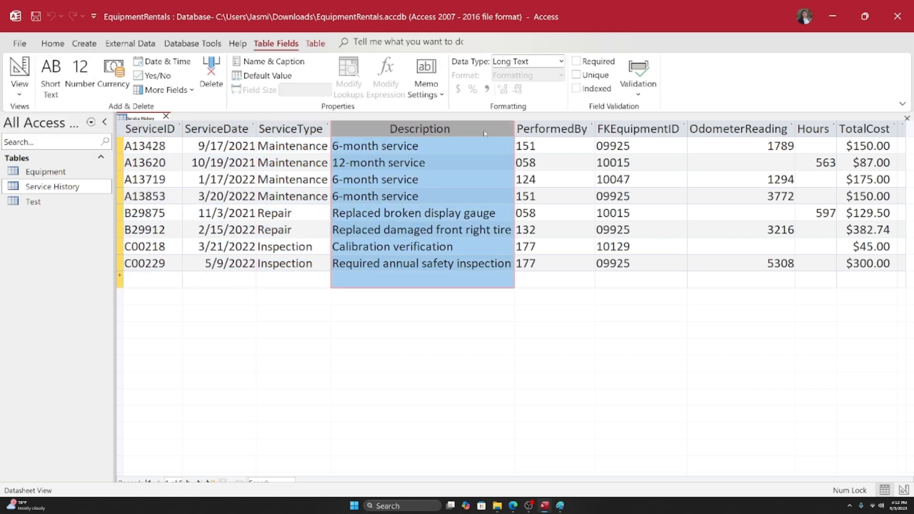
pyautogui.click(544, 140)
pyautogui.click(552, 129)
pyautogui.click(638, 129)
pyautogui.click(723, 128)
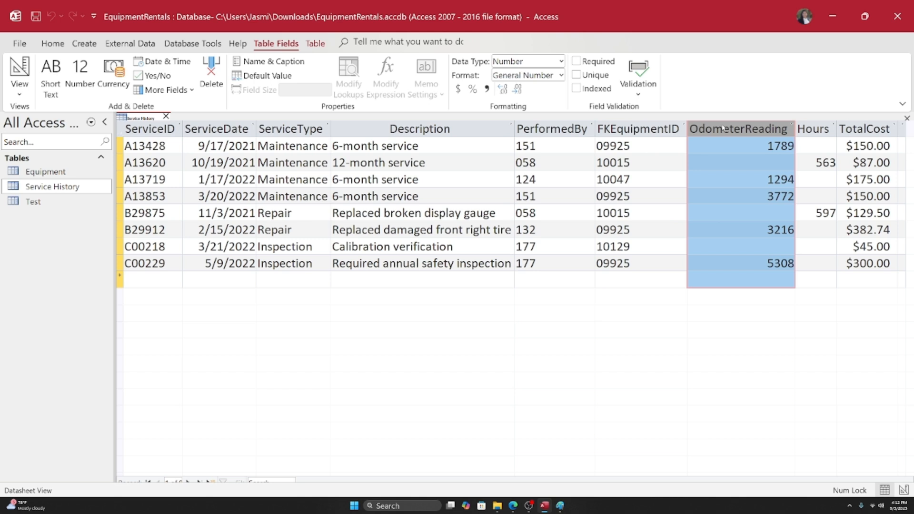
pyautogui.click(136, 130)
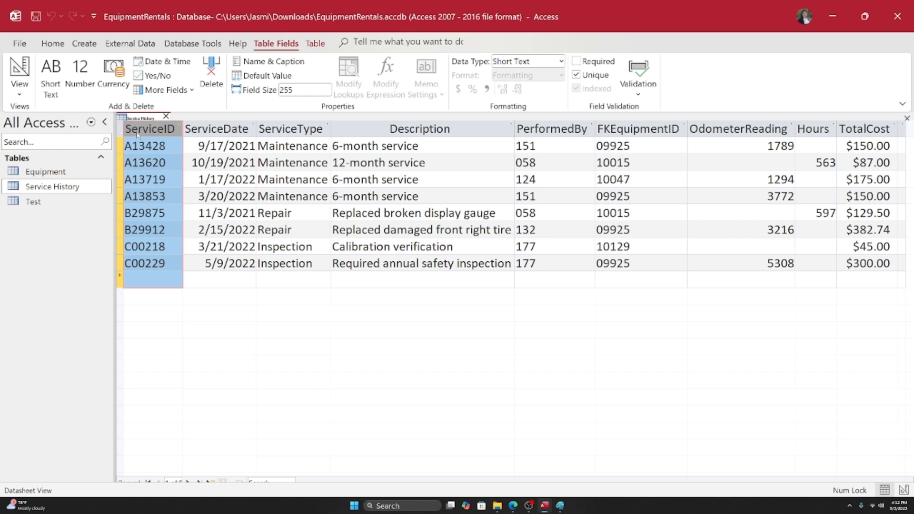
# - Open the Equipment table and compare its records with the FKEquipmentID field in Service History
pyautogui.doubleClick(22, 176)
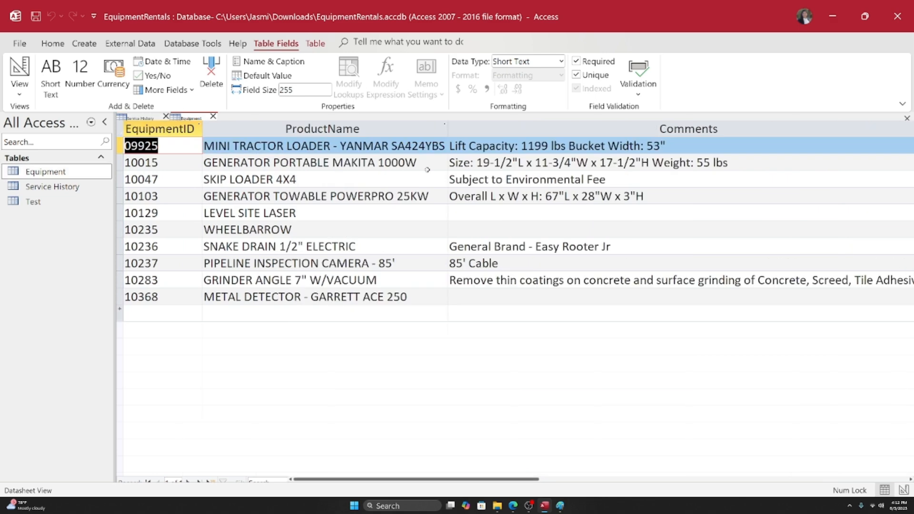
pyautogui.click(228, 230)
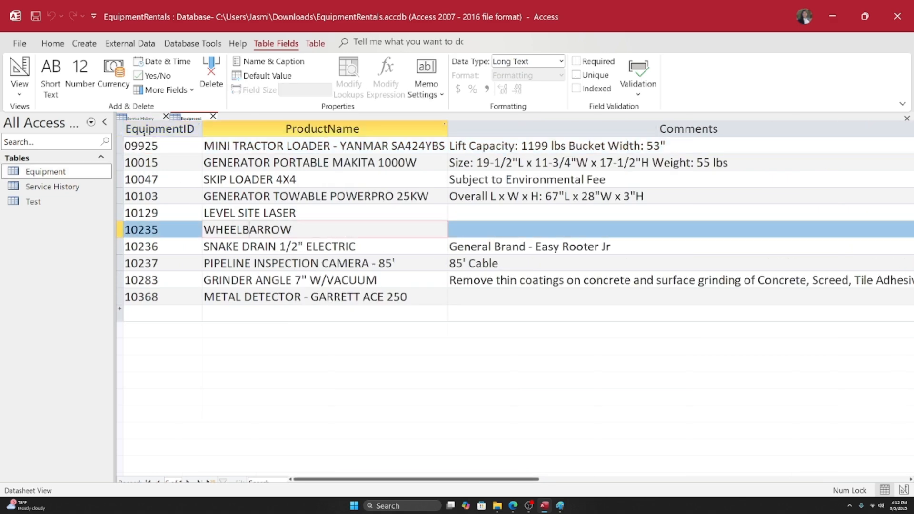
pyautogui.click(139, 117)
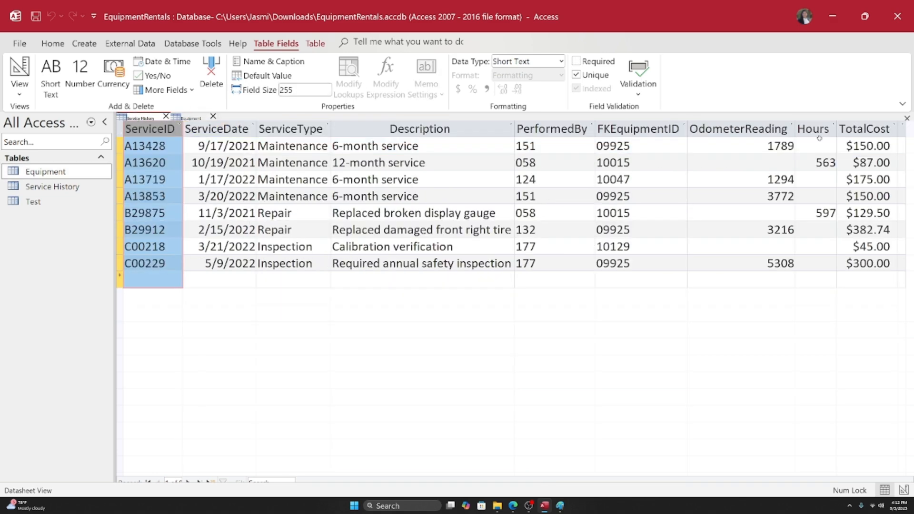
pyautogui.click(661, 125)
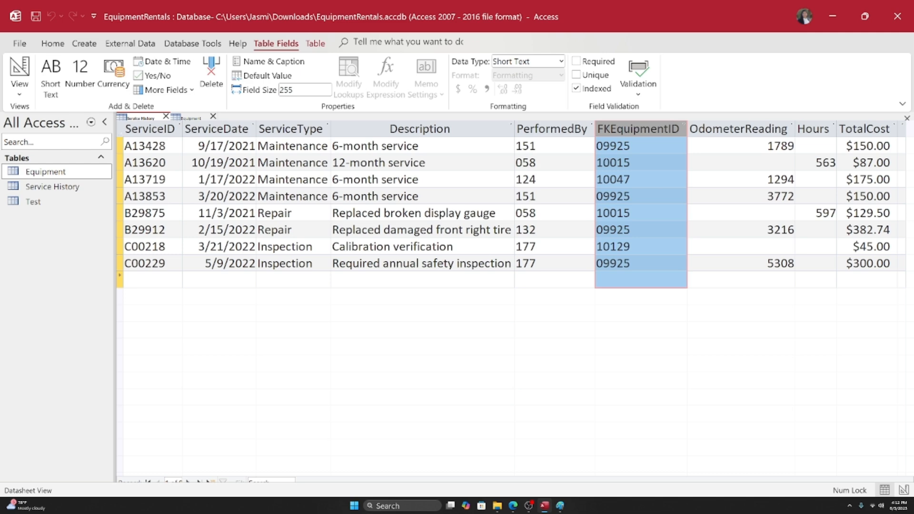
pyautogui.click(187, 118)
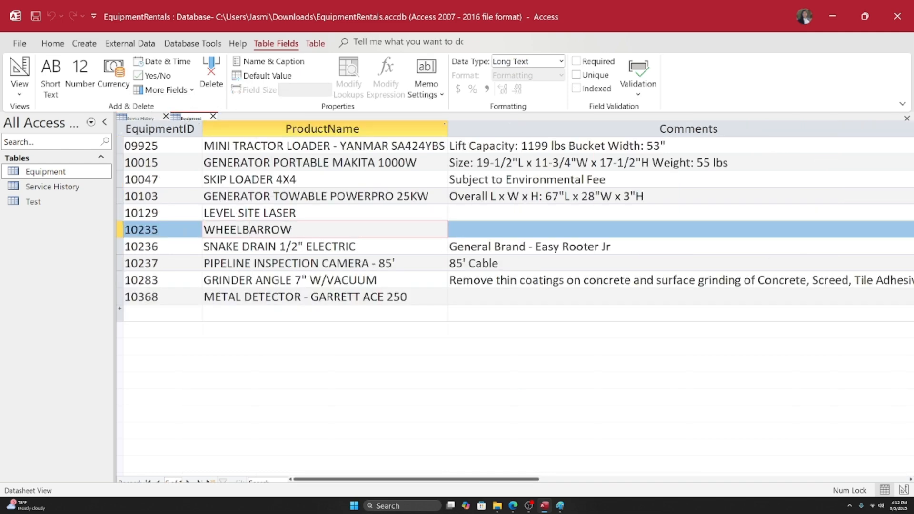
pyautogui.click(337, 127)
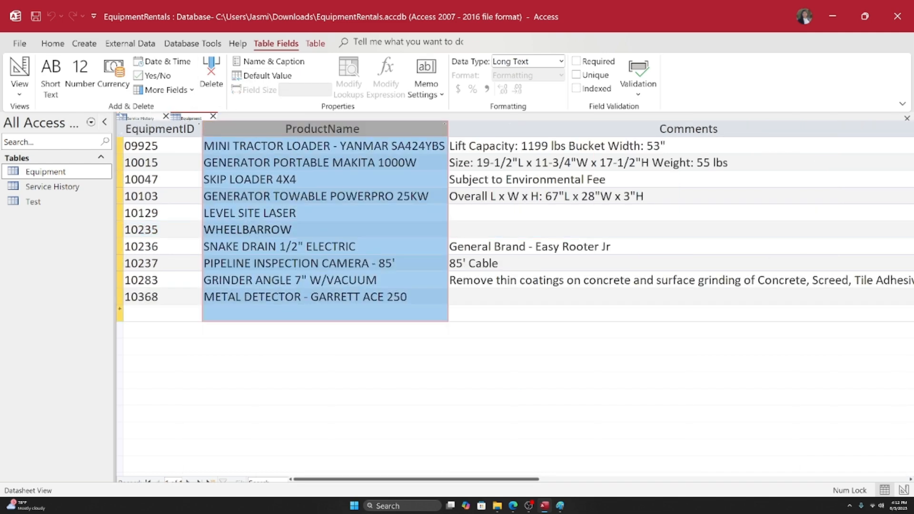
pyautogui.click(140, 119)
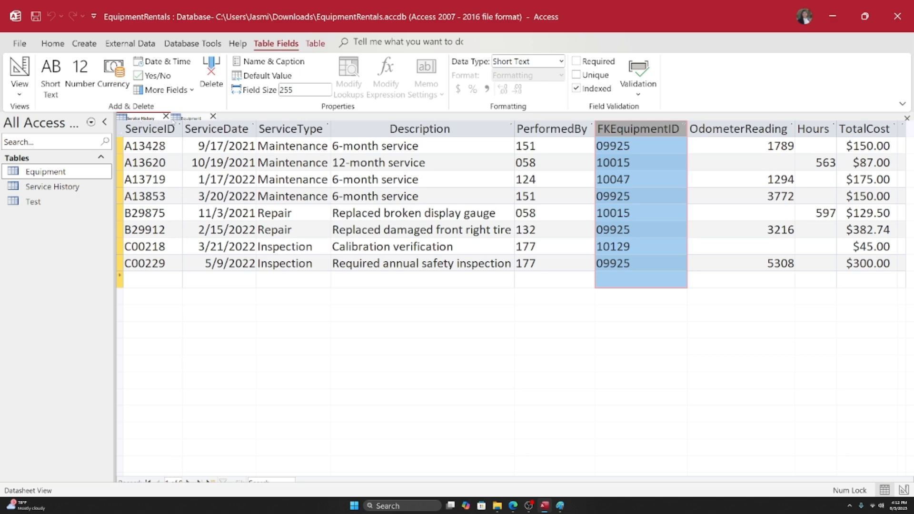
pyautogui.click(186, 118)
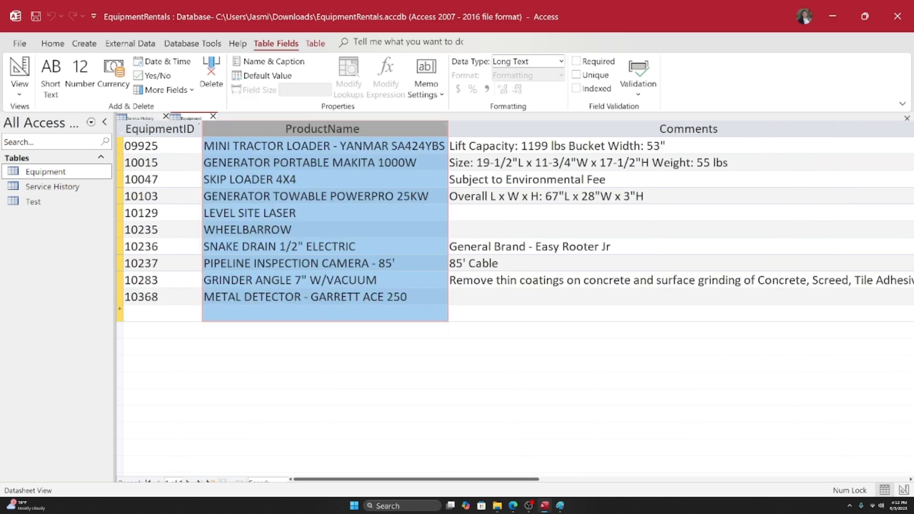
# - Examine how the EquipmentID of the LEVEL SITE LASER record in Equipment corresponds to its entry in Service History
pyautogui.click(532, 232)
pyautogui.click(175, 147)
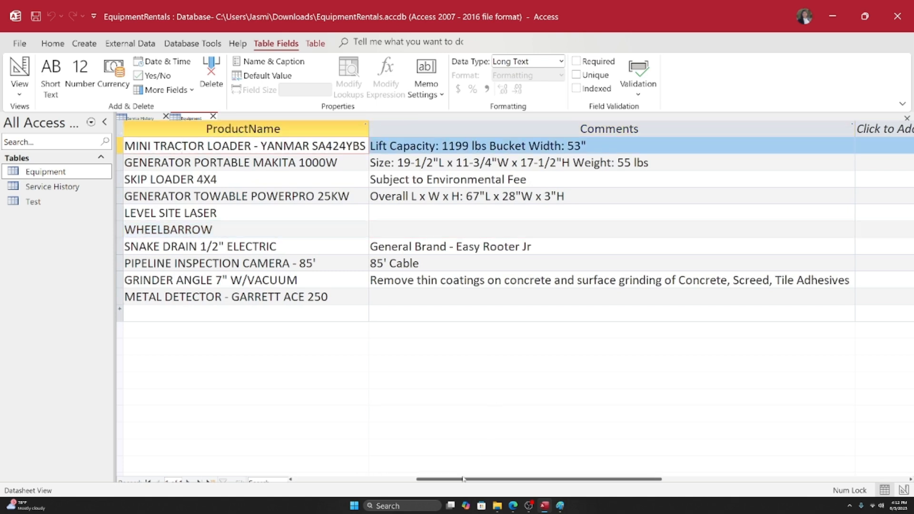
pyautogui.moveTo(425, 480); pyautogui.dragTo(301, 480)
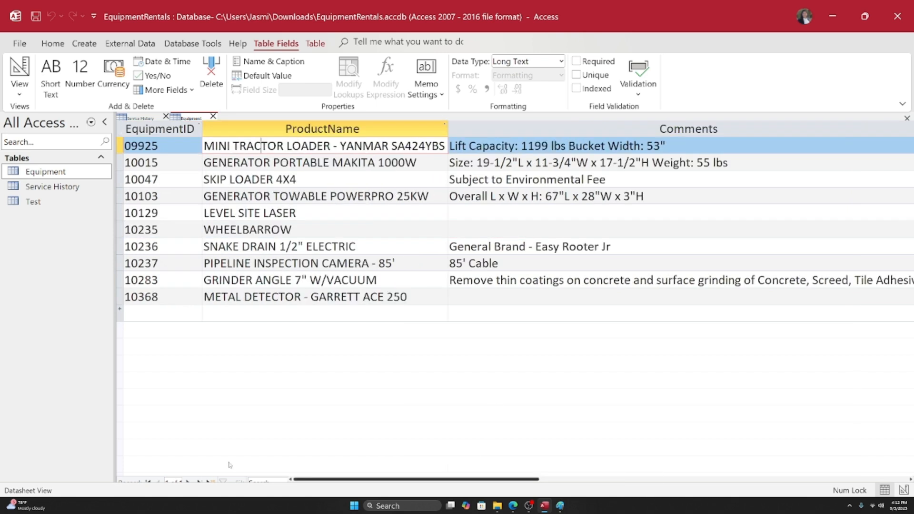
pyautogui.click(168, 163)
pyautogui.click(167, 153)
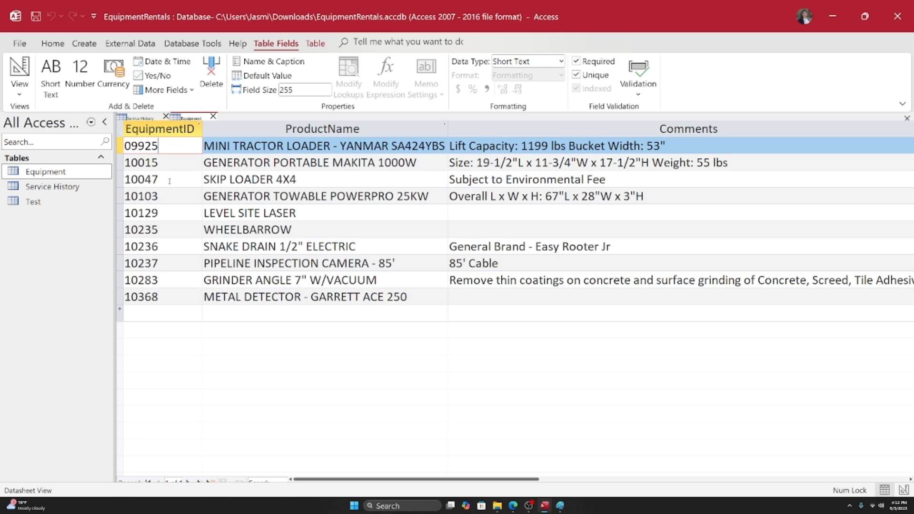
pyautogui.click(168, 210)
pyautogui.moveTo(124, 216); pyautogui.dragTo(309, 210)
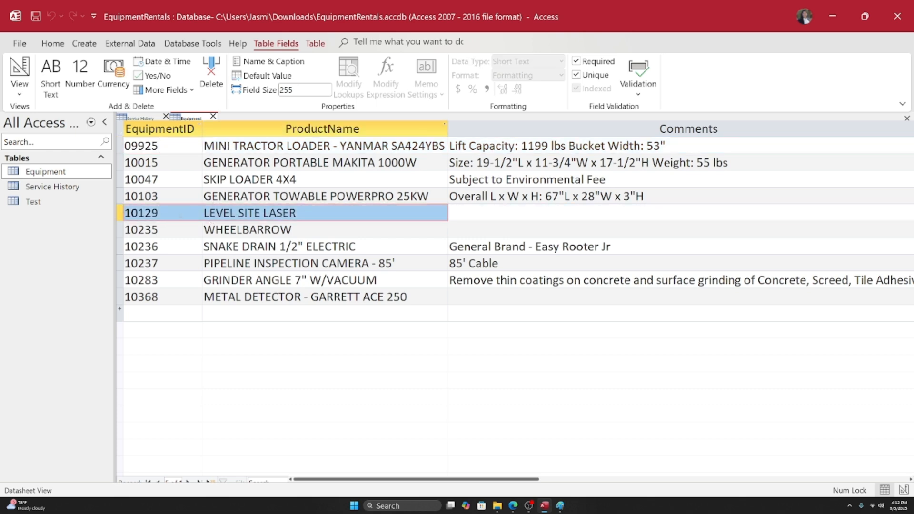
pyautogui.click(181, 214)
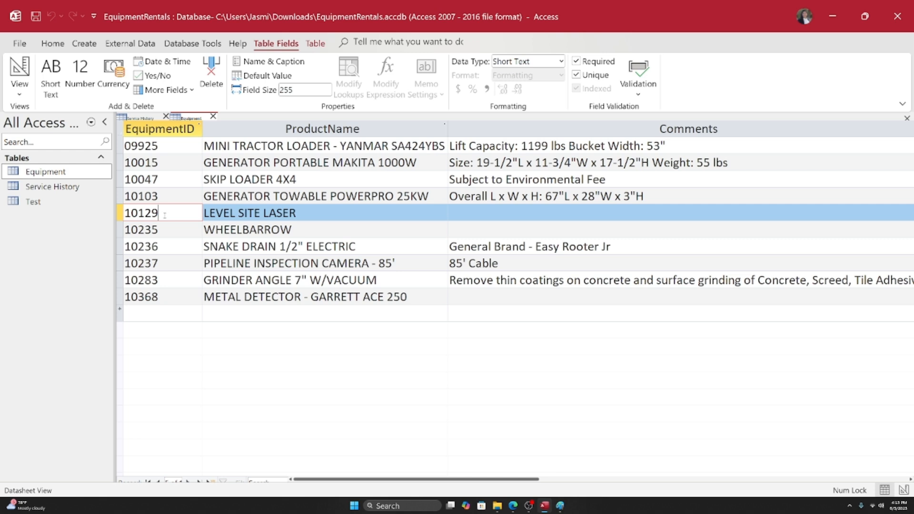
pyautogui.doubleClick(165, 215)
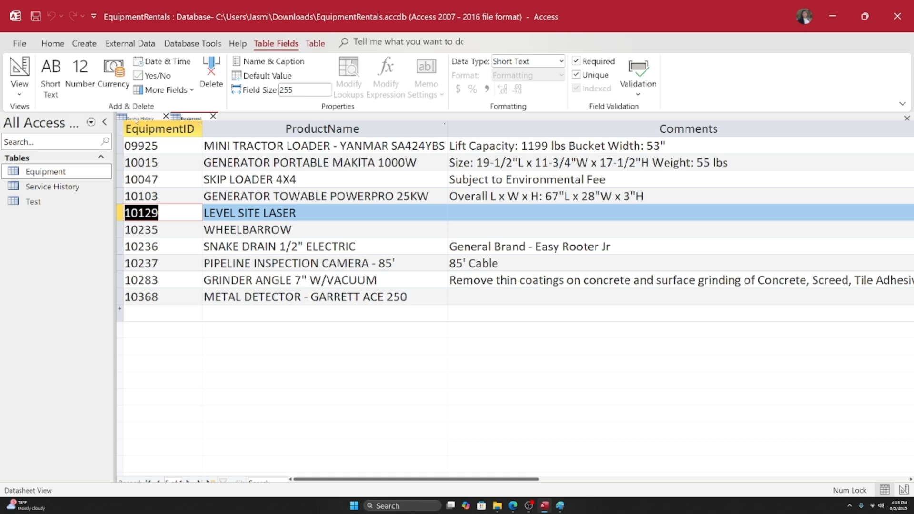
pyautogui.click(138, 118)
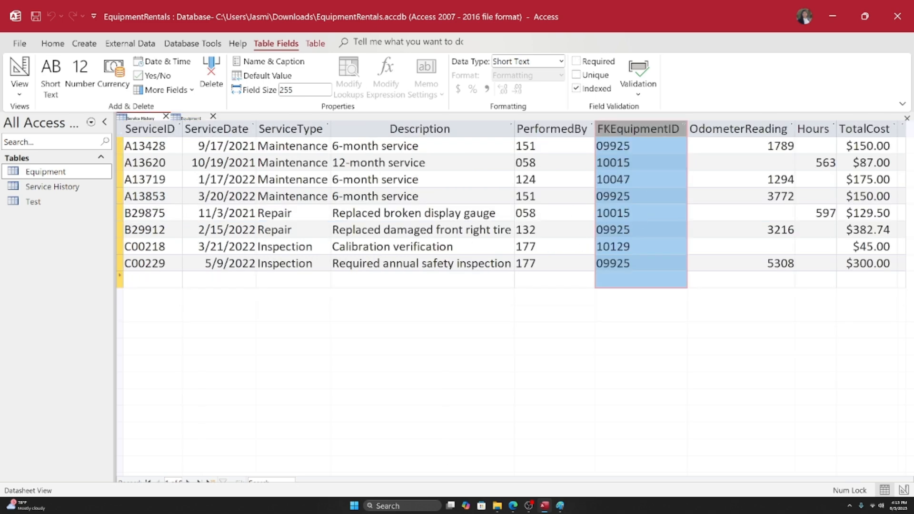
pyautogui.click(194, 127)
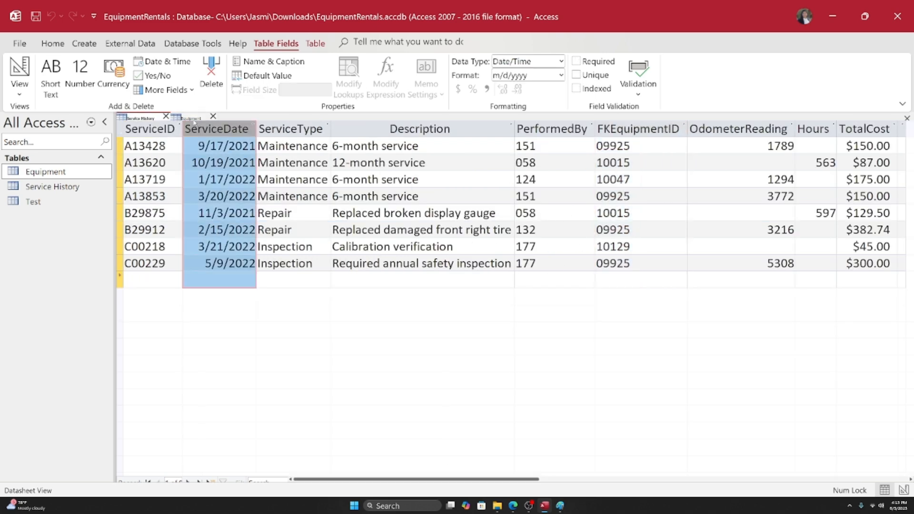
pyautogui.click(193, 118)
pyautogui.click(300, 209)
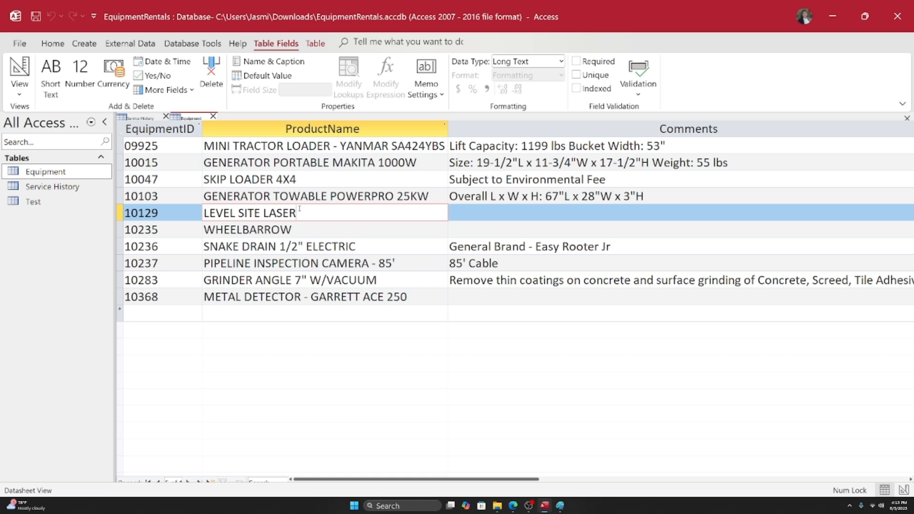
# - Close the Equipment and Service History tables, saving the layout changes to Service History
pyautogui.click(214, 116)
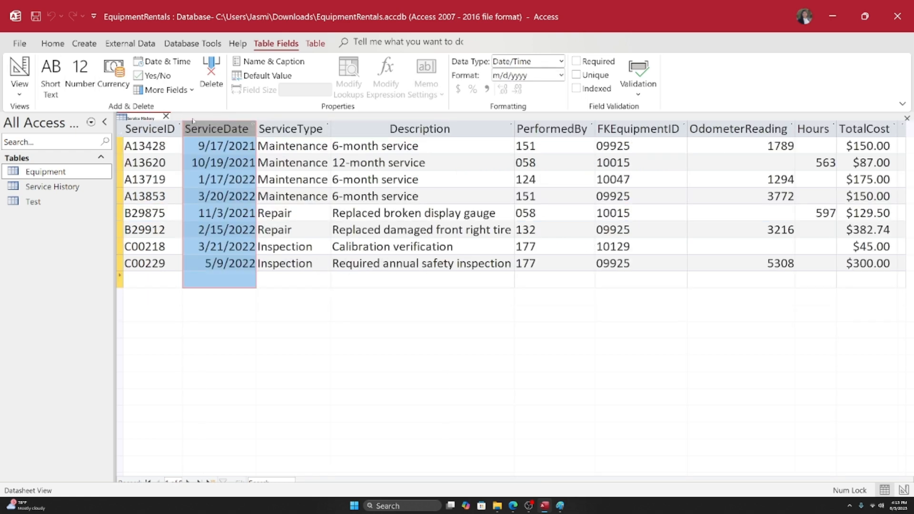
pyautogui.click(166, 117)
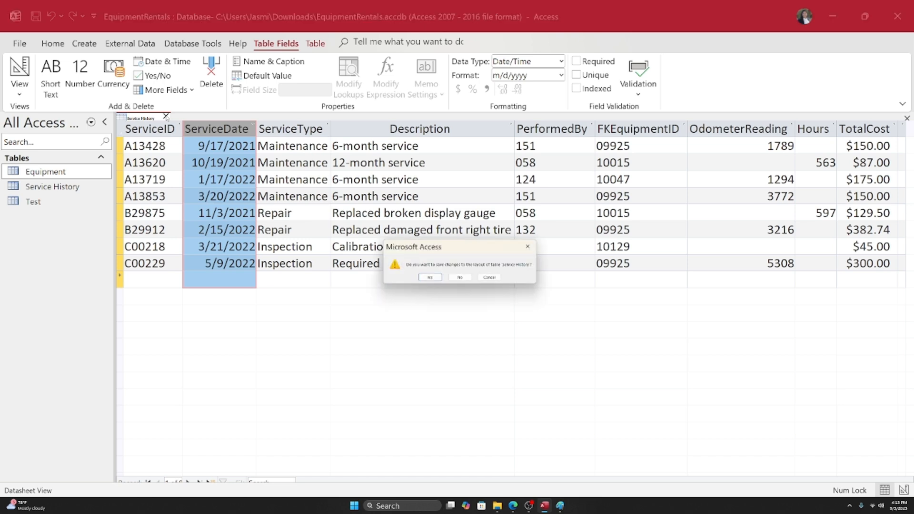
pyautogui.click(430, 277)
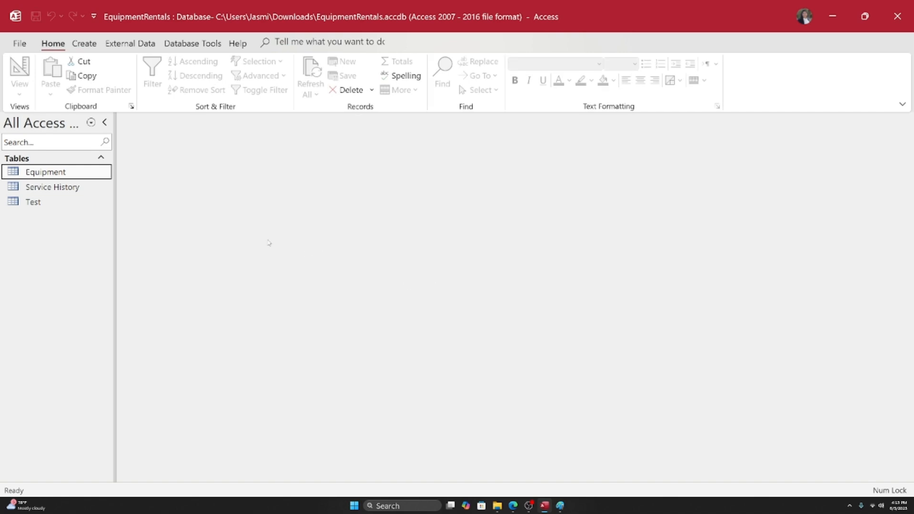
# - Open the database's Relationships window
pyautogui.click(84, 44)
pyautogui.click(184, 45)
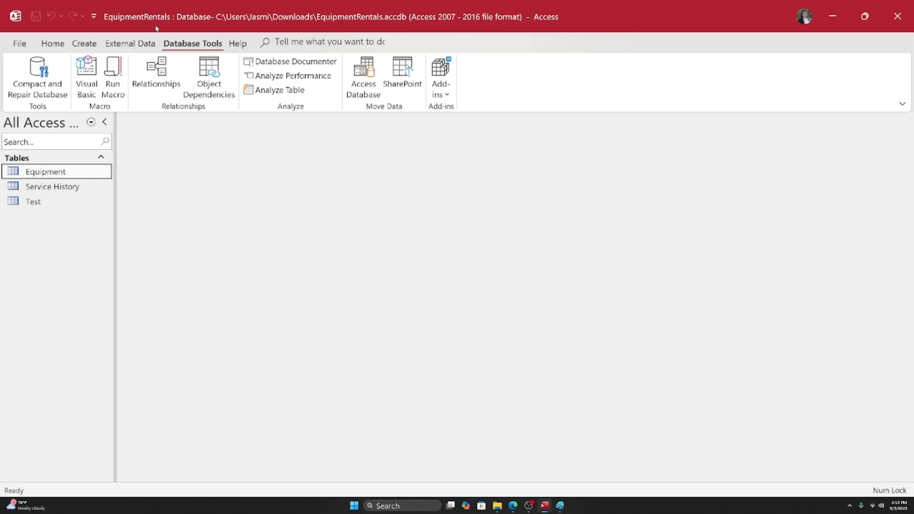
pyautogui.click(156, 93)
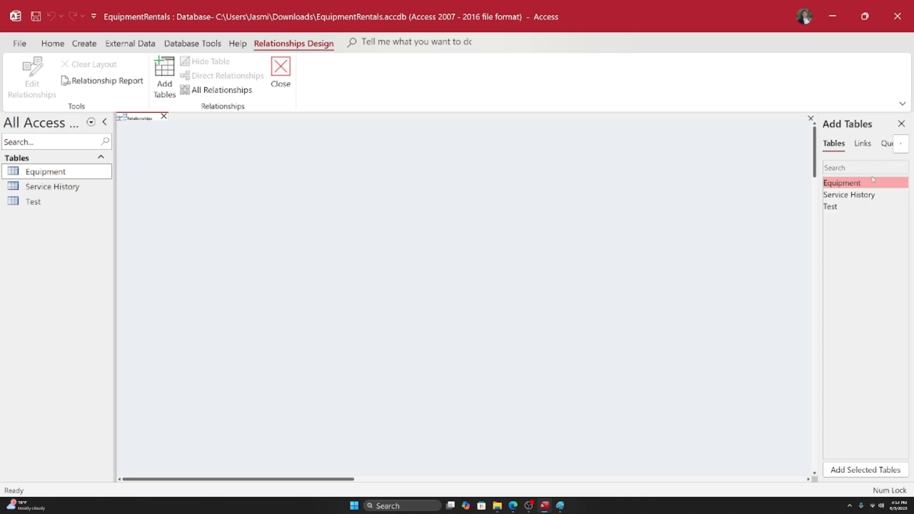
# - Add the Equipment and Service History tables to the relationships layout
pyautogui.click(843, 195)
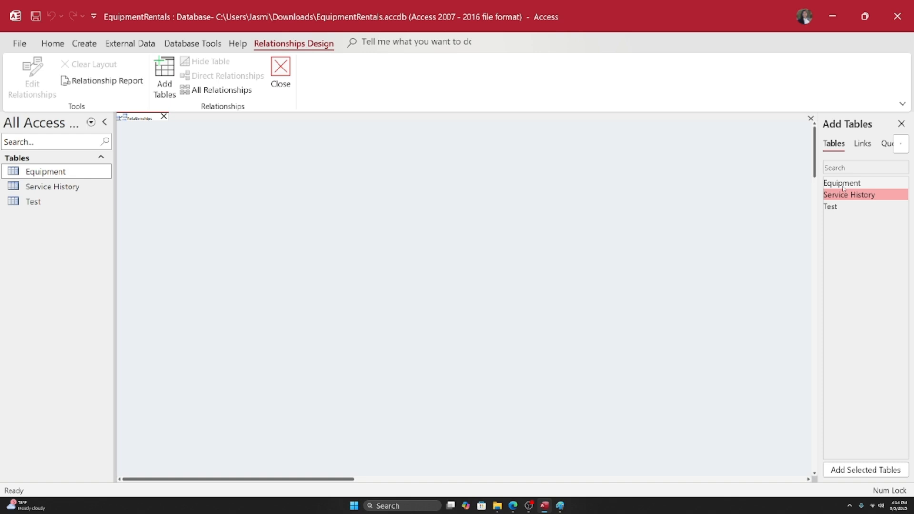
pyautogui.click(836, 185)
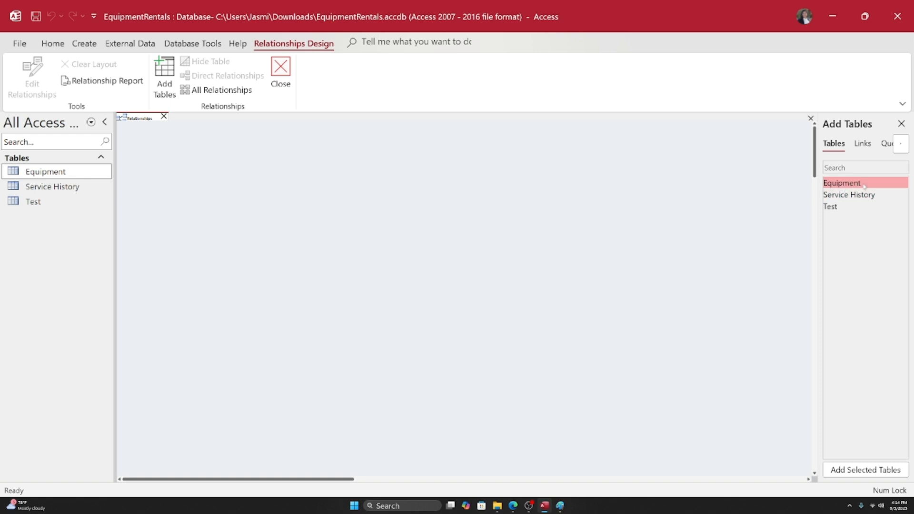
pyautogui.moveTo(861, 184); pyautogui.dragTo(193, 151)
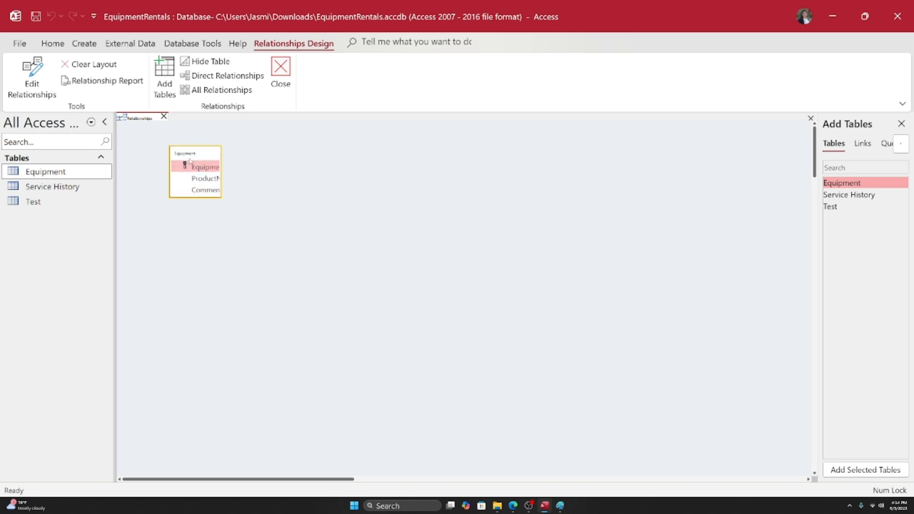
pyautogui.click(834, 197)
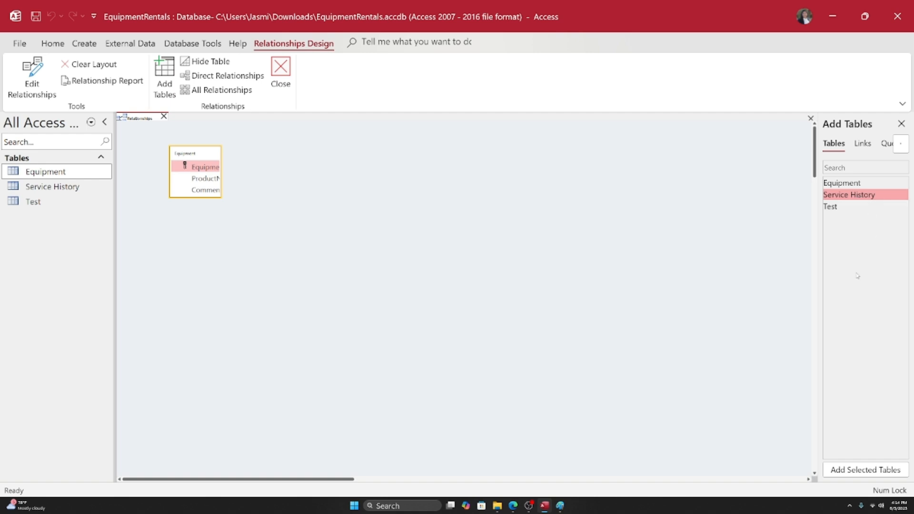
pyautogui.click(855, 471)
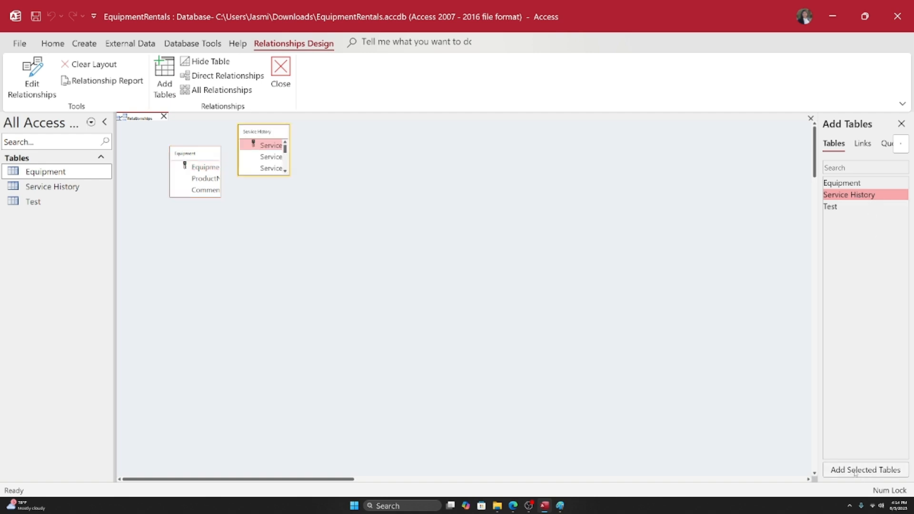
# - Place the Service History box beside Equipment with a gap between them, and enlarge both boxes to show all their fields
pyautogui.moveTo(262, 133); pyautogui.dragTo(338, 151)
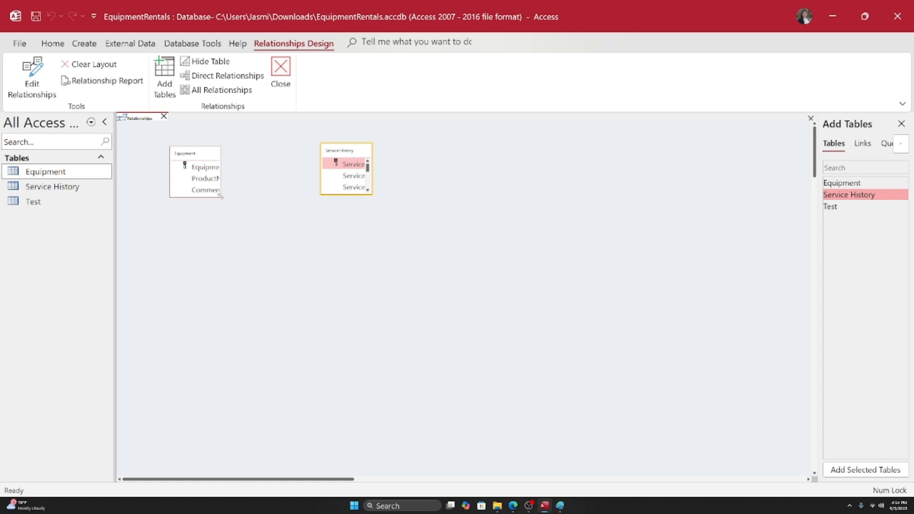
pyautogui.moveTo(221, 197); pyautogui.dragTo(263, 247)
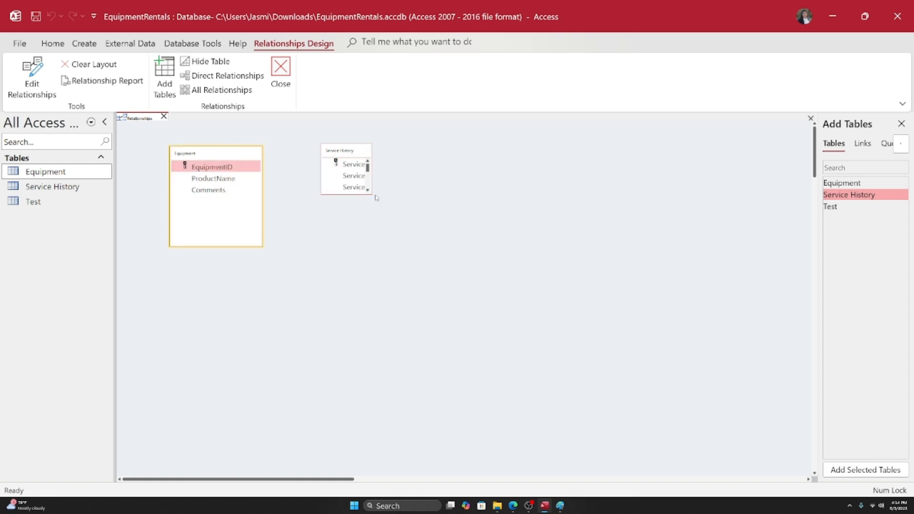
pyautogui.moveTo(372, 194); pyautogui.dragTo(452, 274)
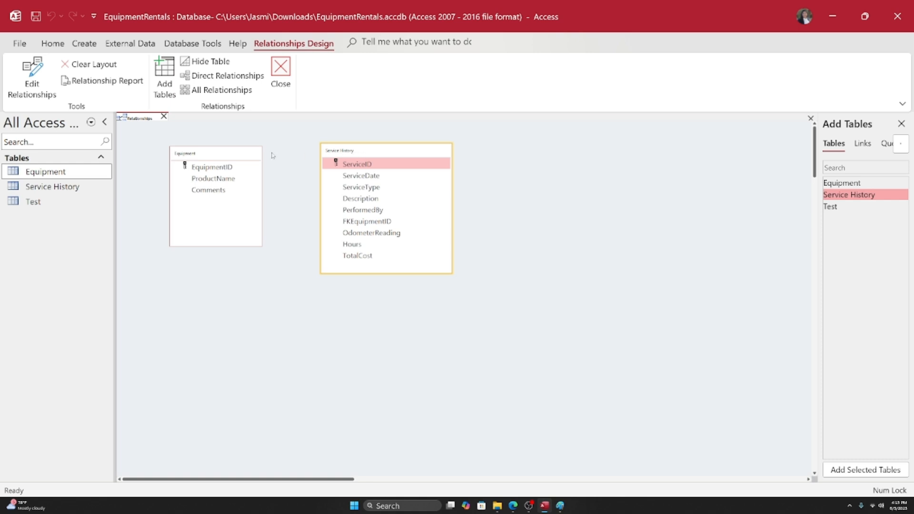
pyautogui.click(223, 157)
pyautogui.click(379, 157)
pyautogui.moveTo(379, 157); pyautogui.dragTo(403, 159)
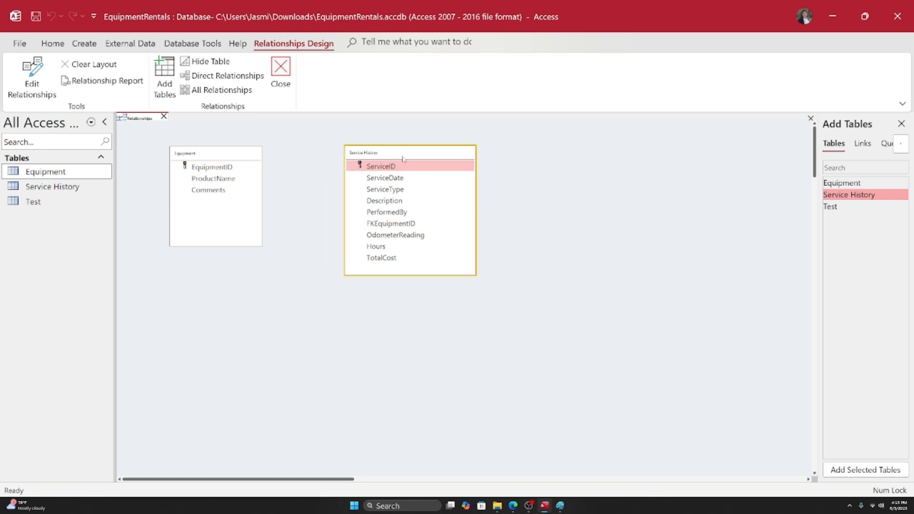
# - Start a relationship between FKEquipmentID in Service History and EquipmentID in Equipment, checking the matched field on each side
pyautogui.click(386, 227)
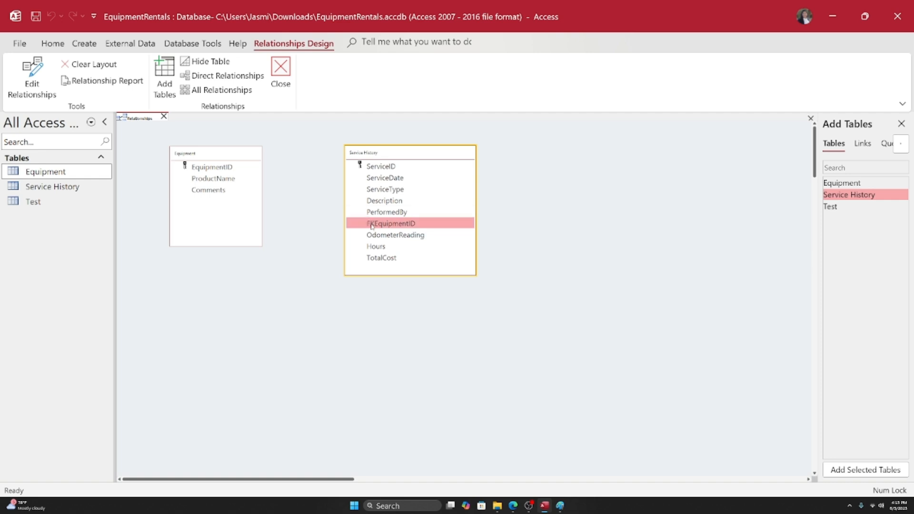
pyautogui.moveTo(372, 226); pyautogui.dragTo(222, 168)
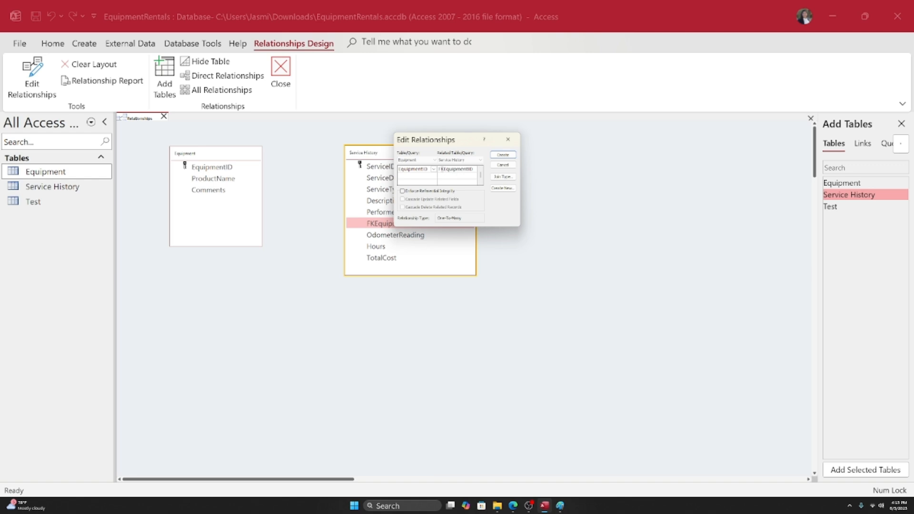
pyautogui.click(435, 169)
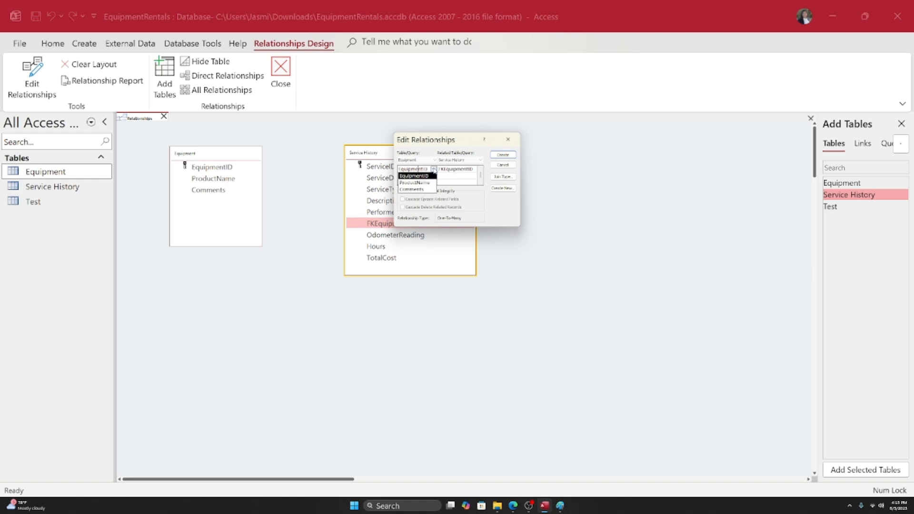
pyautogui.click(456, 169)
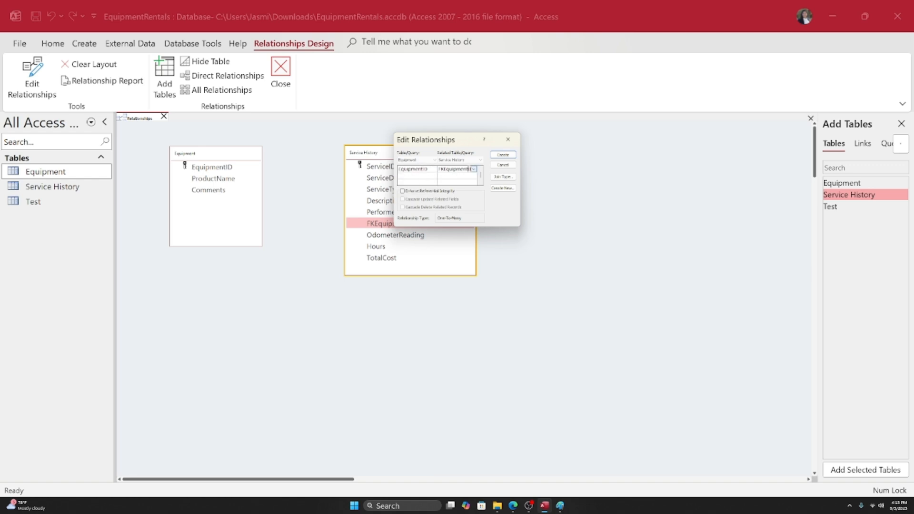
pyautogui.click(473, 169)
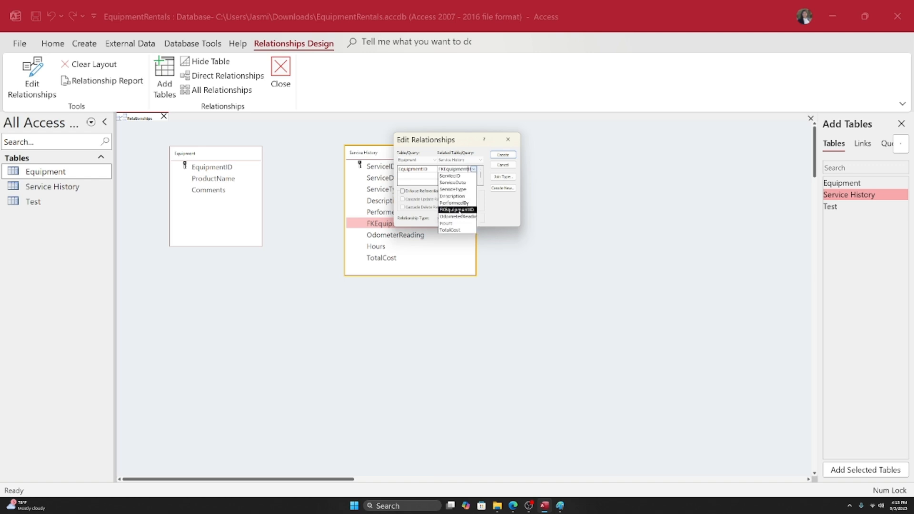
pyautogui.click(458, 209)
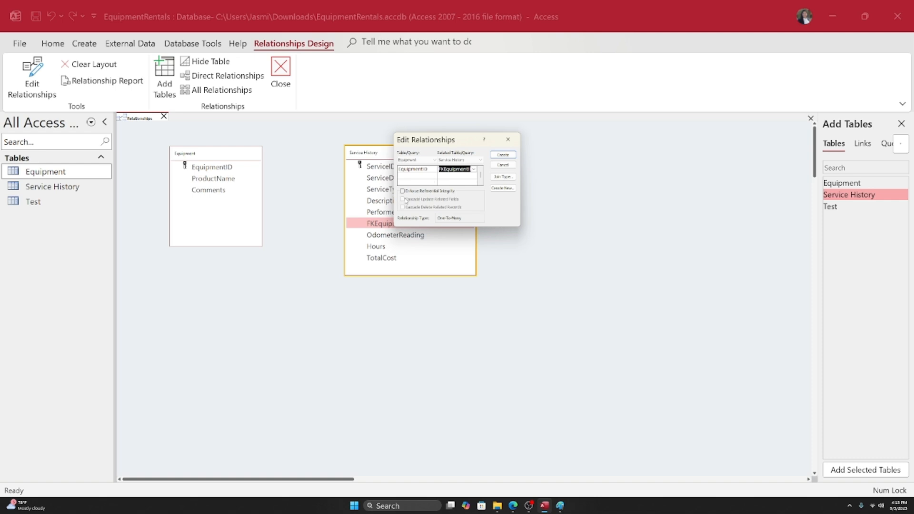
# - Enforce referential integrity with cascading updates of related fields and cascading deletes of related records, and create the relationship
pyautogui.click(403, 192)
pyautogui.click(402, 199)
pyautogui.click(403, 207)
pyautogui.click(502, 155)
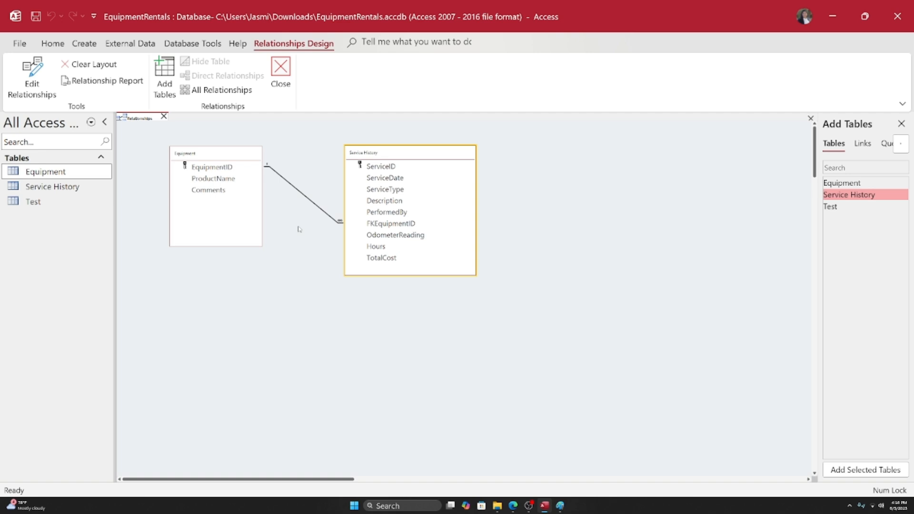
# - Open the Equipment table and expand the related service records of GENERATOR PORTABLE MAKITA 1000W
pyautogui.doubleClick(49, 173)
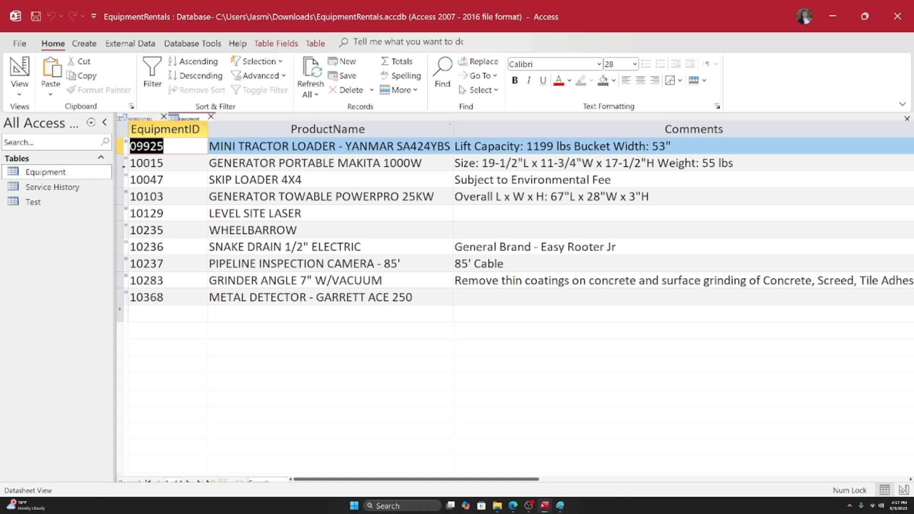
pyautogui.click(259, 163)
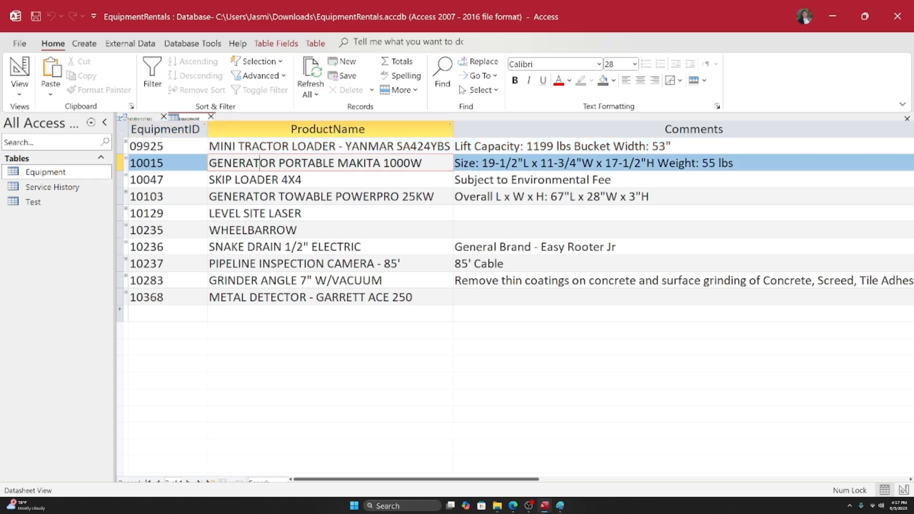
pyautogui.click(126, 161)
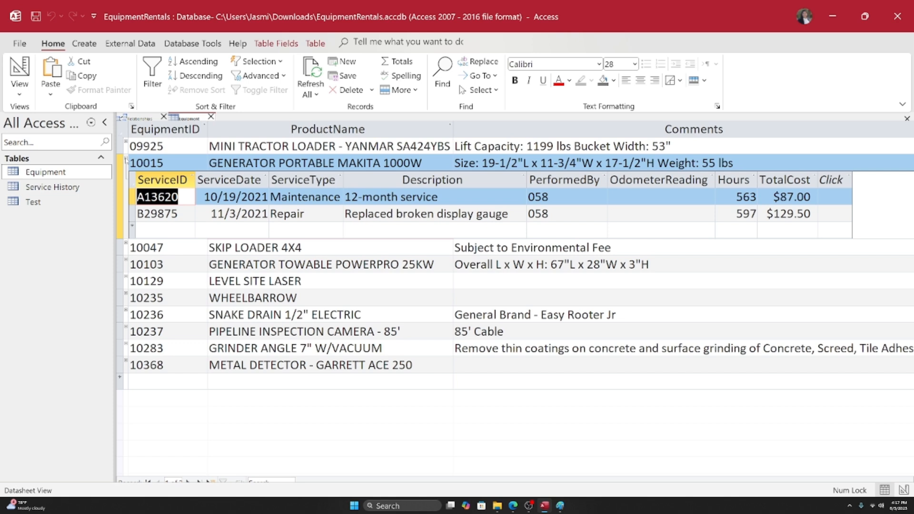
# - Examine the service dates, types, descriptions and PerformedBy values of the Makita generator's related records, and collapse them
pyautogui.click(268, 197)
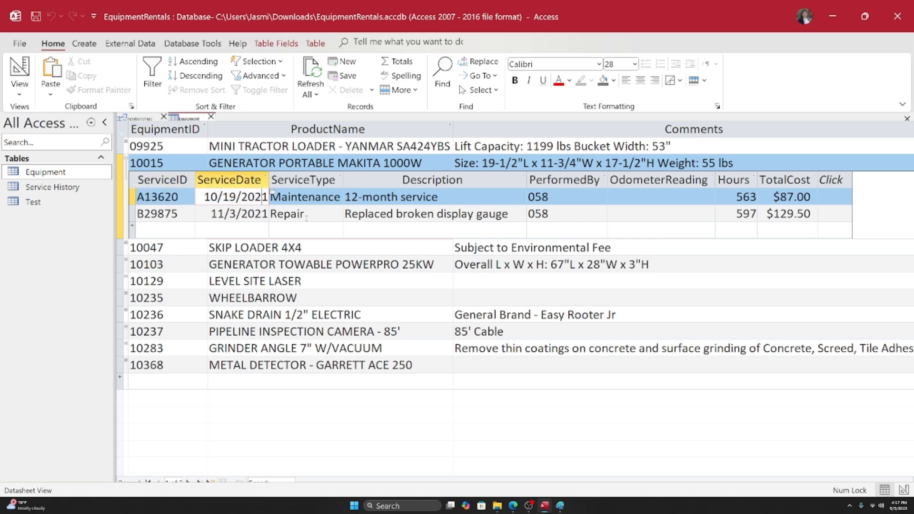
pyautogui.click(321, 209)
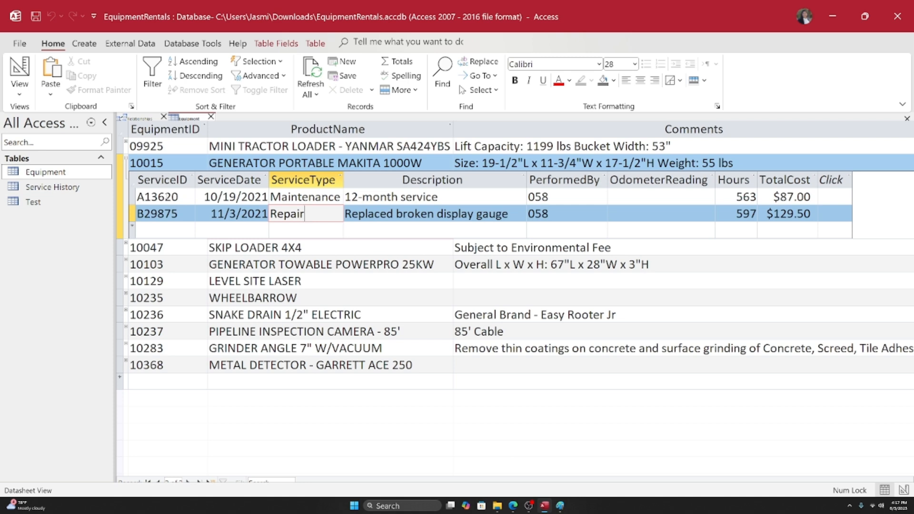
pyautogui.click(167, 196)
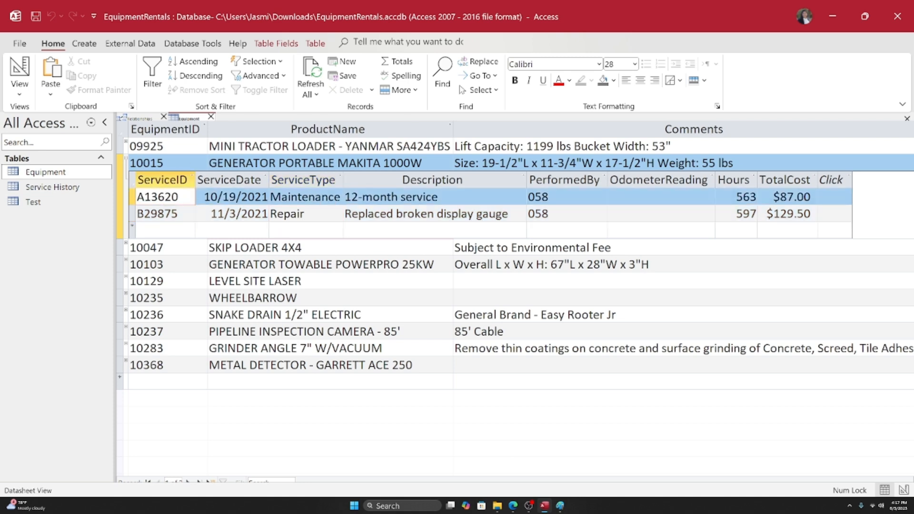
pyautogui.click(230, 197)
pyautogui.click(228, 213)
pyautogui.click(310, 197)
pyautogui.click(321, 214)
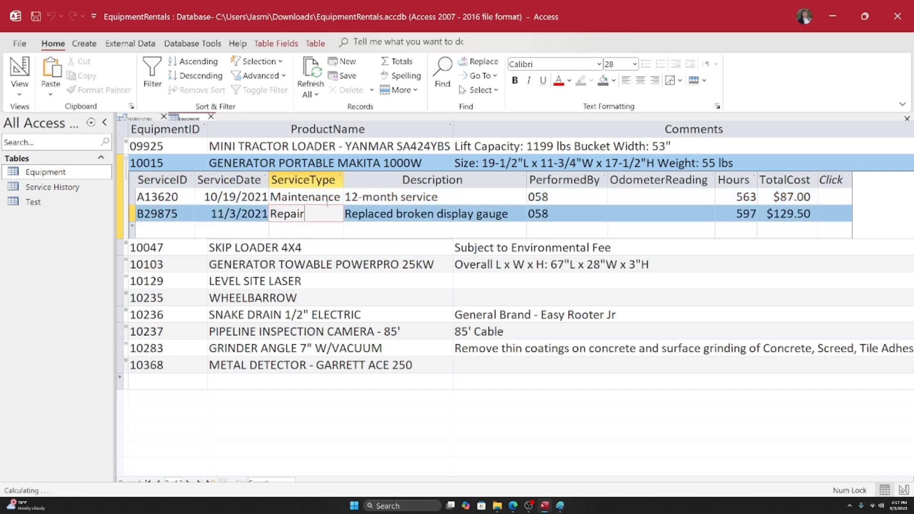
pyautogui.click(373, 197)
pyautogui.click(372, 210)
pyautogui.click(552, 204)
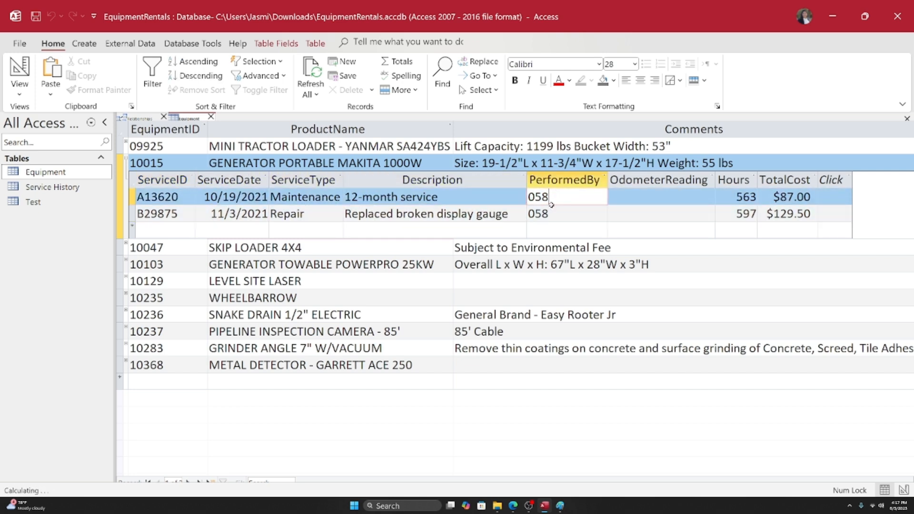
pyautogui.click(552, 207)
pyautogui.click(180, 197)
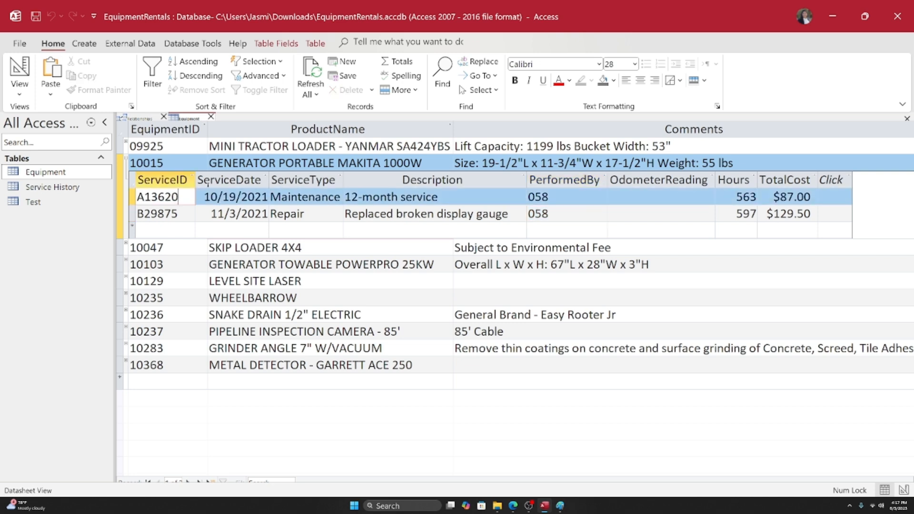
pyautogui.click(272, 197)
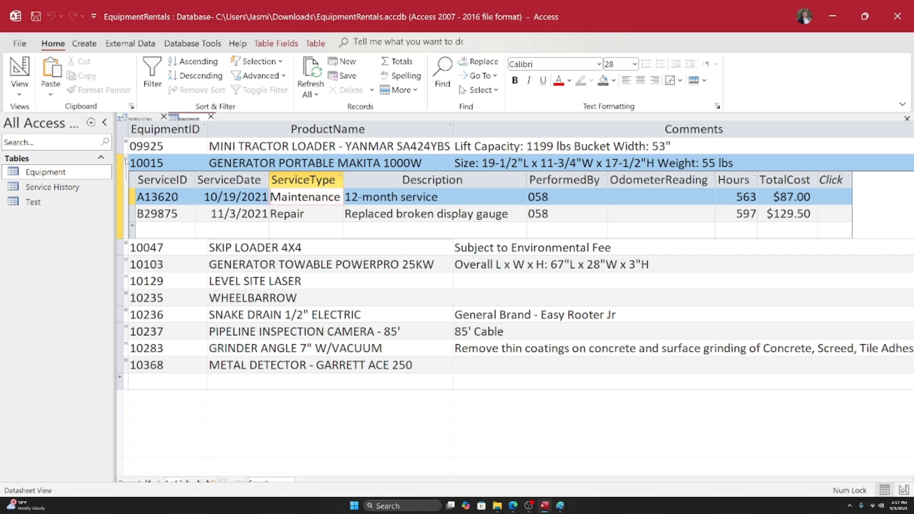
pyautogui.click(126, 162)
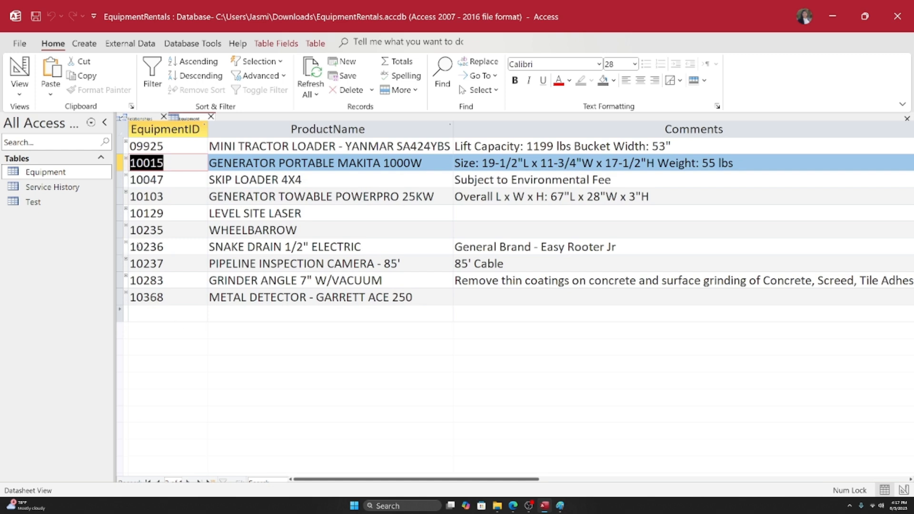
# - Check the related service records of PIPELINE INSPECTION CAMERA - 85' and WHEELBARROW, collapsing each one after viewing
pyautogui.click(293, 252)
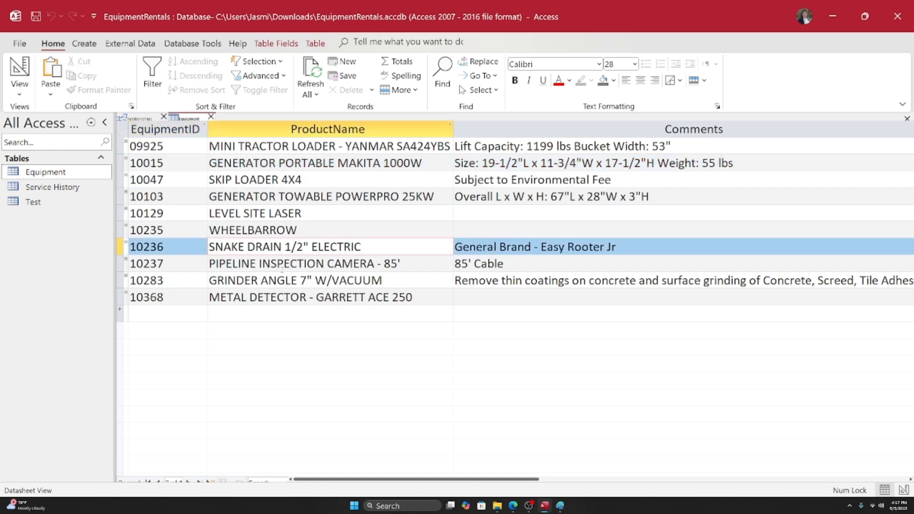
pyautogui.click(284, 265)
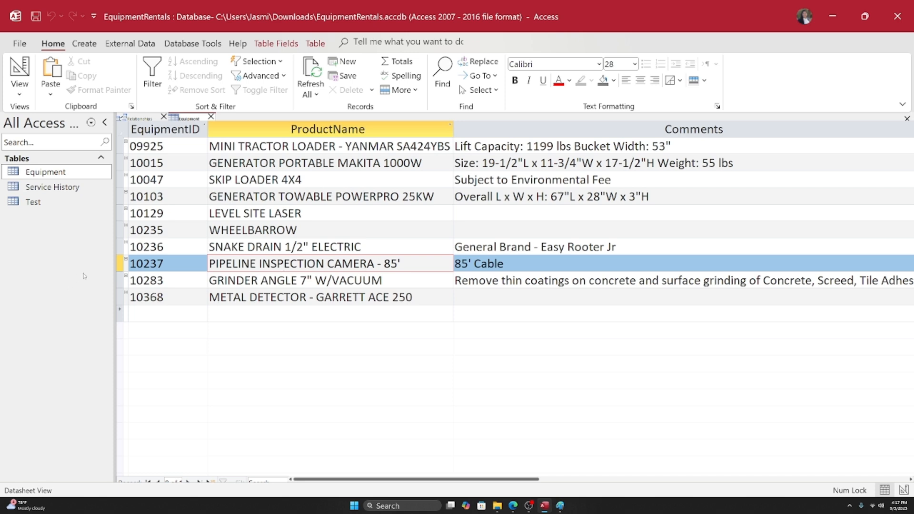
pyautogui.click(126, 260)
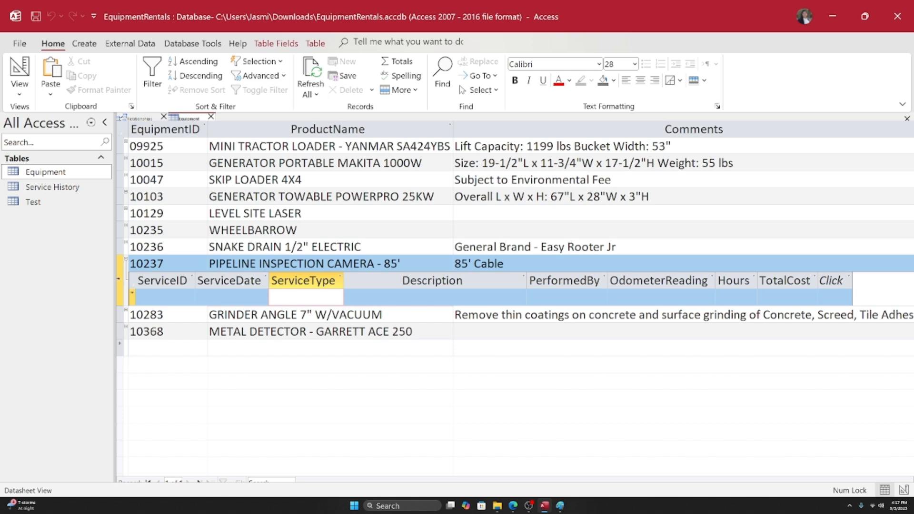
pyautogui.click(126, 260)
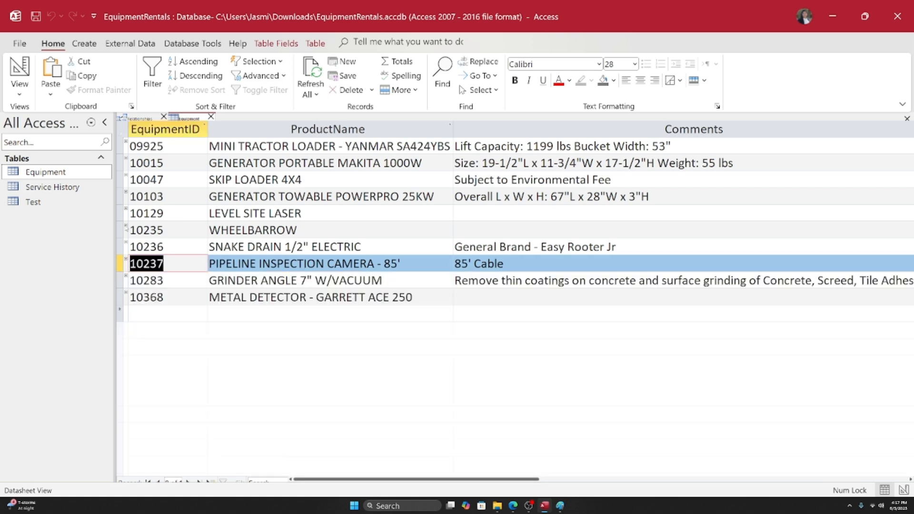
pyautogui.click(126, 227)
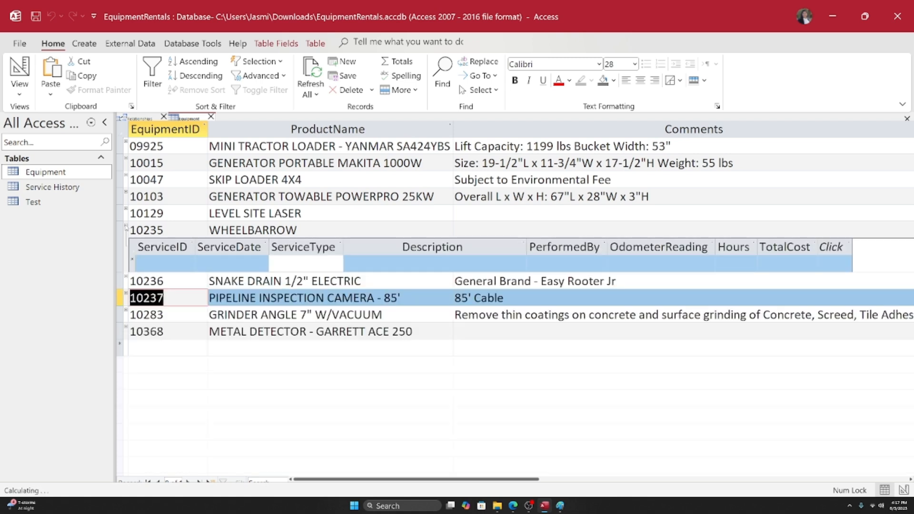
pyautogui.click(126, 227)
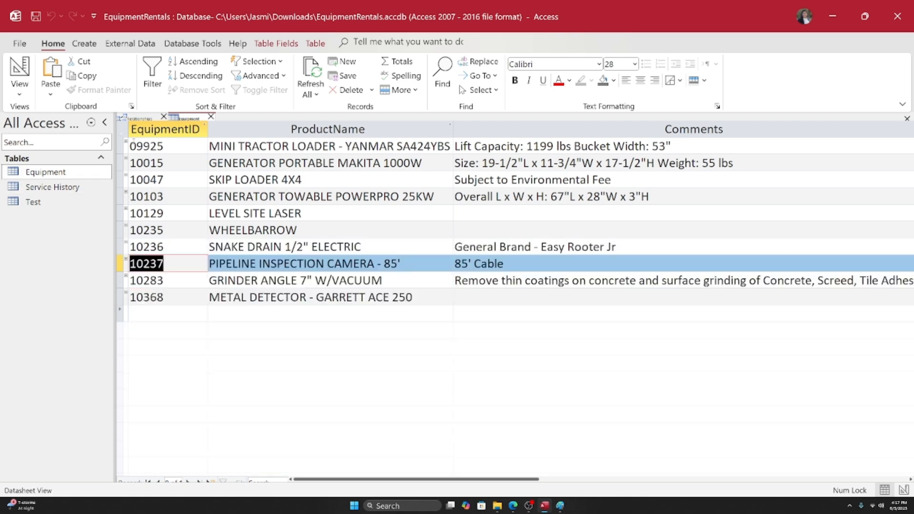
# - View the related service records of MINI TRACTOR LOADER - YANMAR SA424YBS and collapse them
pyautogui.click(126, 141)
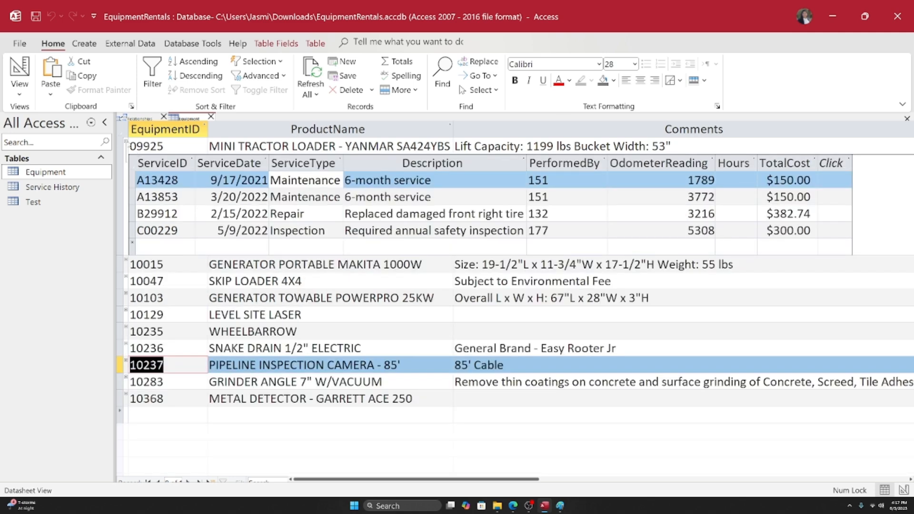
pyautogui.click(126, 141)
pyautogui.click(244, 180)
pyautogui.click(244, 165)
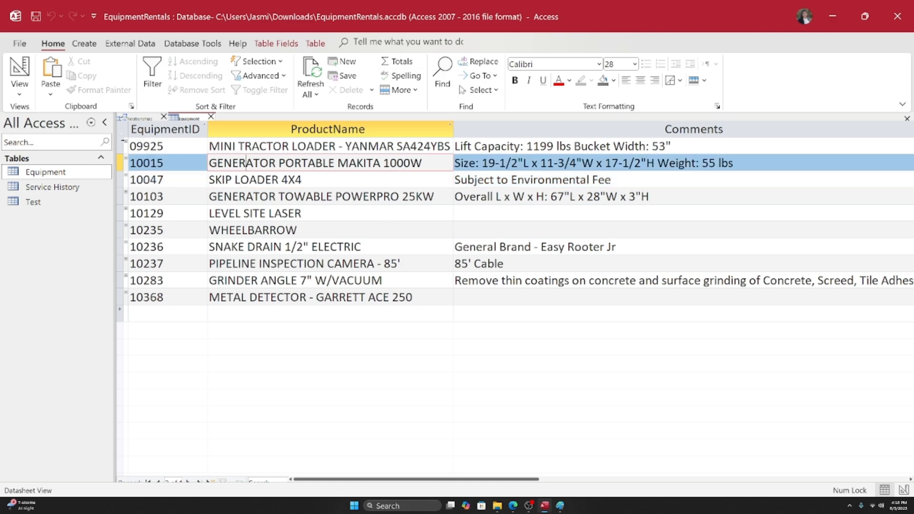
# - Expand the service records of MINI TRACTOR LOADER - YANMAR SA424YBS, compare them with the table relationship diagram, and collapse them
pyautogui.click(124, 141)
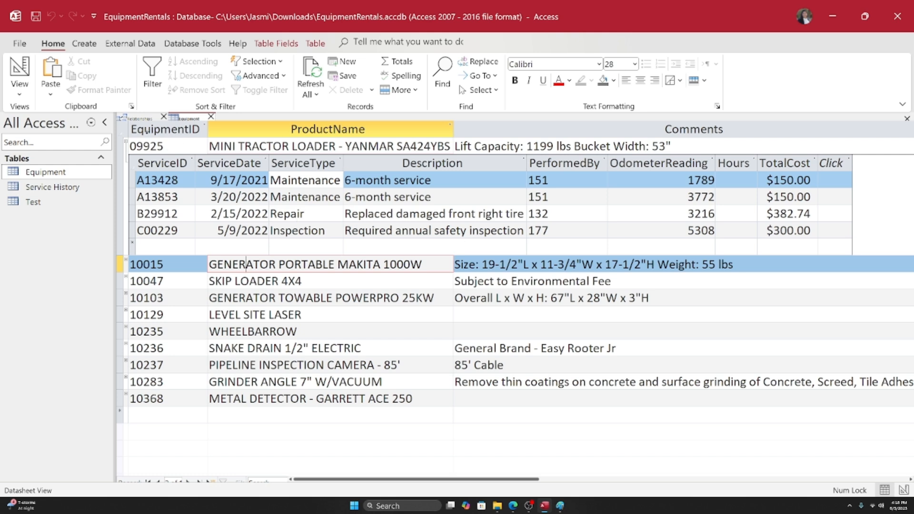
pyautogui.click(140, 118)
pyautogui.click(182, 118)
pyautogui.click(126, 146)
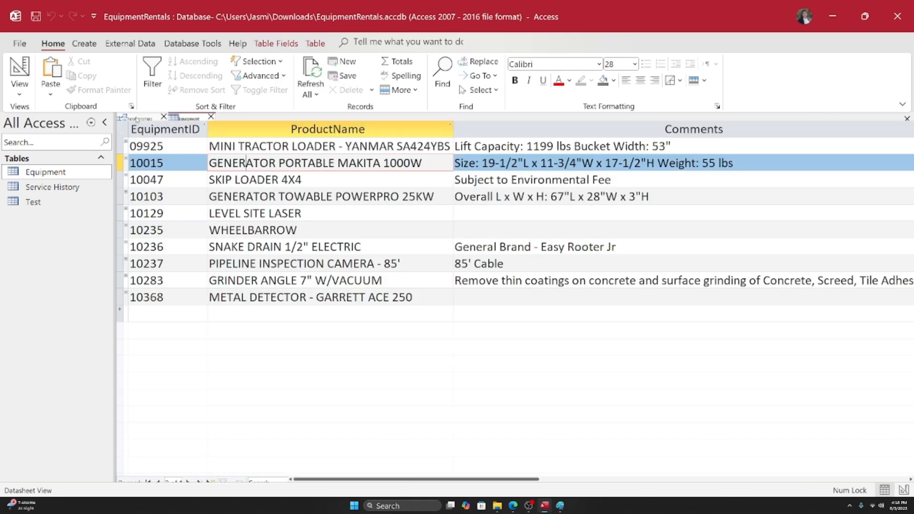
# - Compare the Equipment to Service History link in the relationship diagram with the EquipmentID column of the Equipment table
pyautogui.click(141, 118)
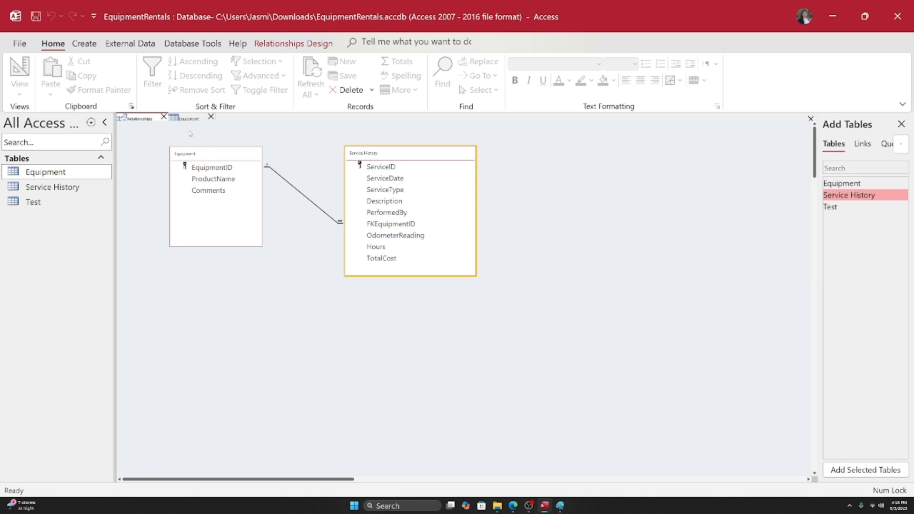
pyautogui.click(186, 118)
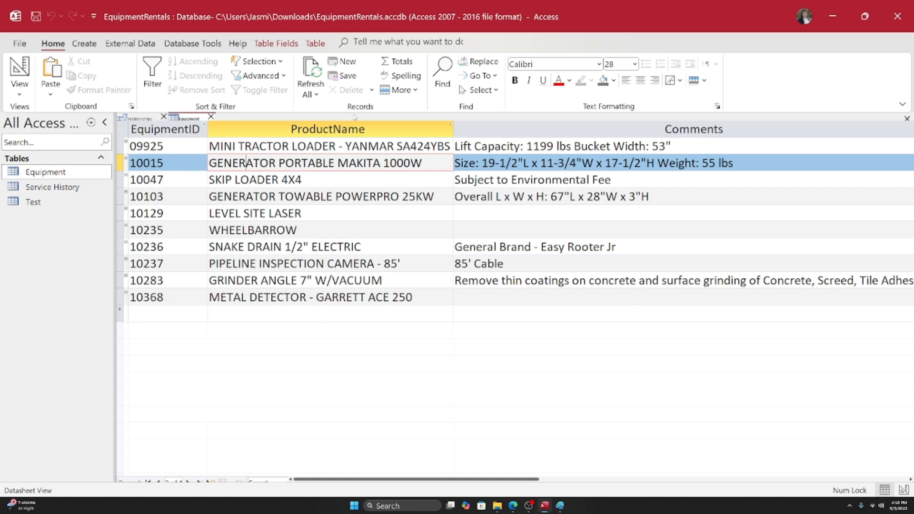
pyautogui.hotkey('alt', 'Tab')
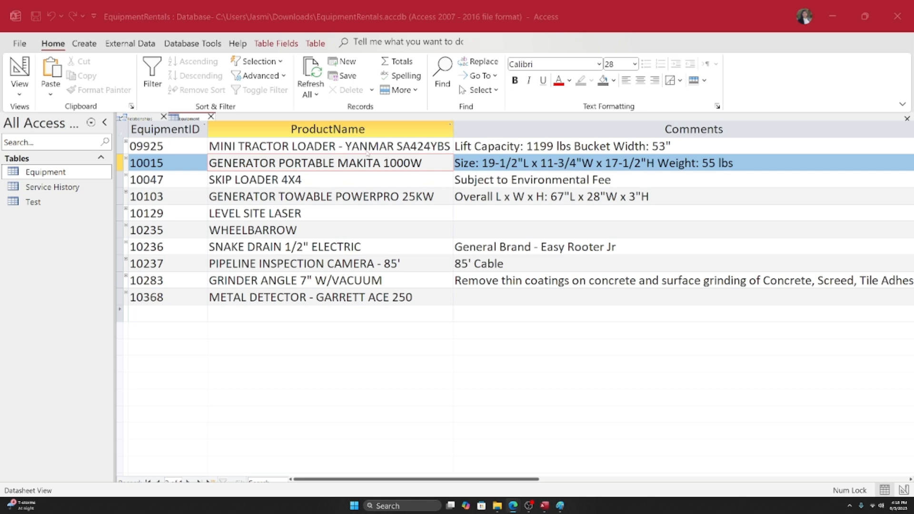
pyautogui.click(169, 130)
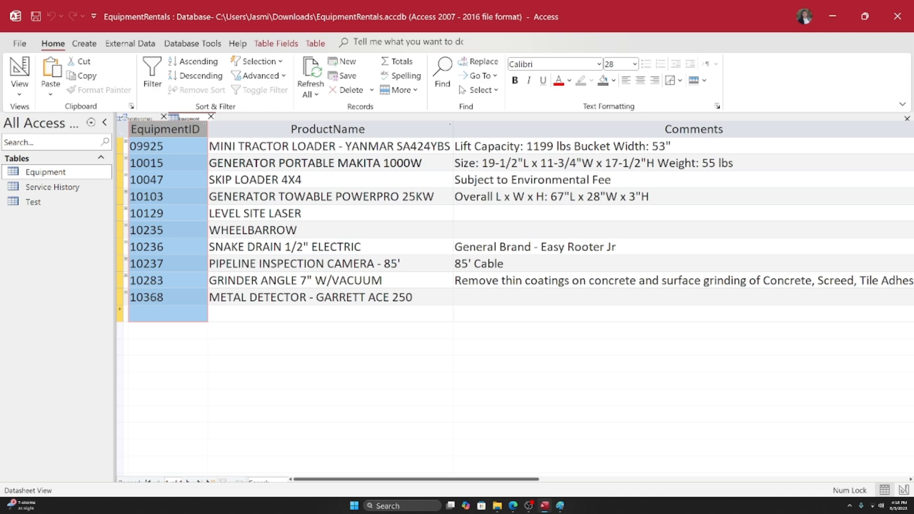
pyautogui.click(142, 118)
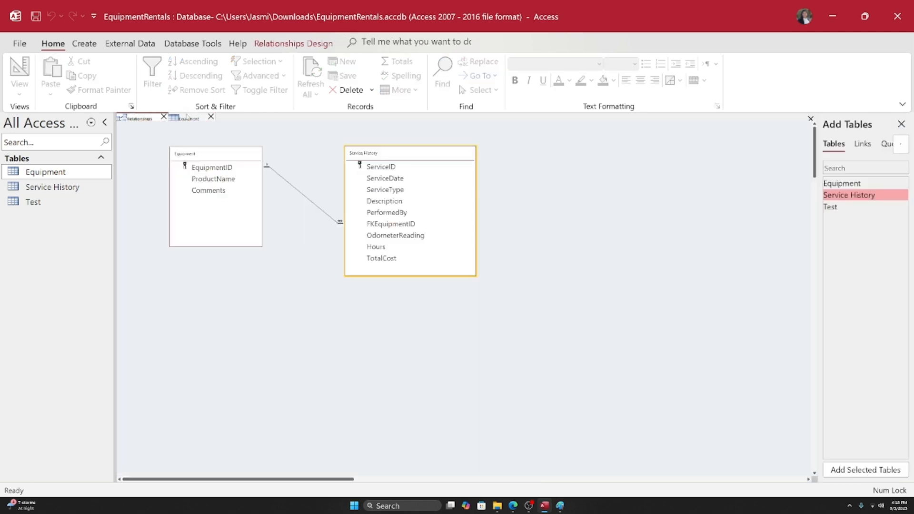
# - Look through the ProductName entries of the Equipment table, from the mini tractor loader to the metal detector and back up to LEVEL SITE LASER
pyautogui.click(187, 118)
pyautogui.click(248, 146)
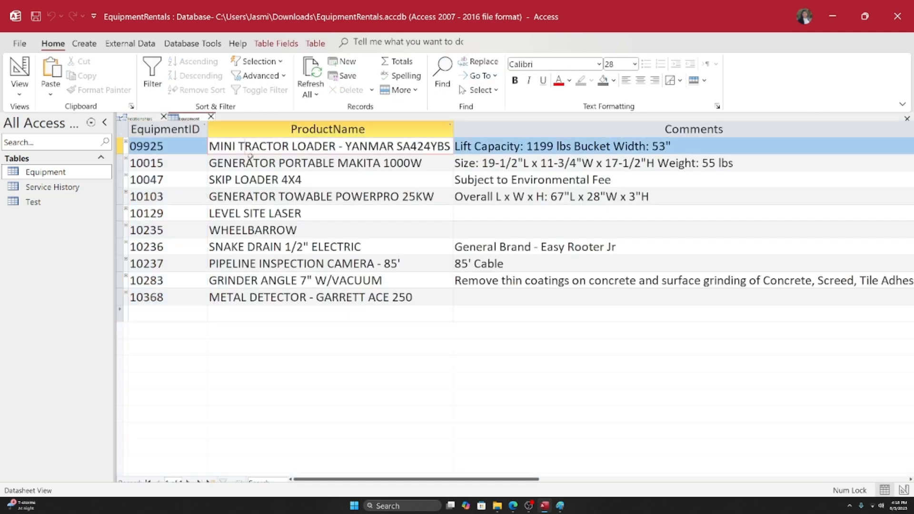
pyautogui.click(248, 180)
pyautogui.click(249, 213)
pyautogui.click(247, 247)
pyautogui.click(263, 280)
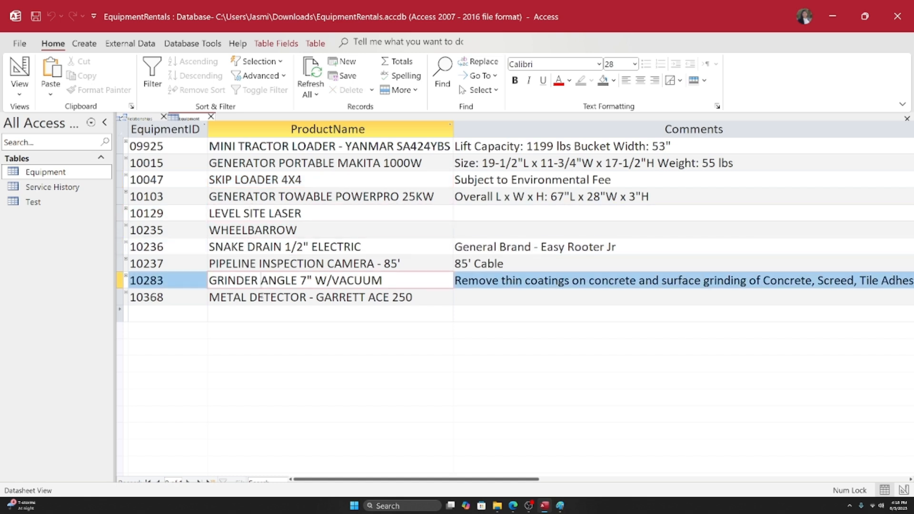
pyautogui.click(265, 297)
pyautogui.click(238, 264)
pyautogui.click(222, 230)
pyautogui.click(229, 213)
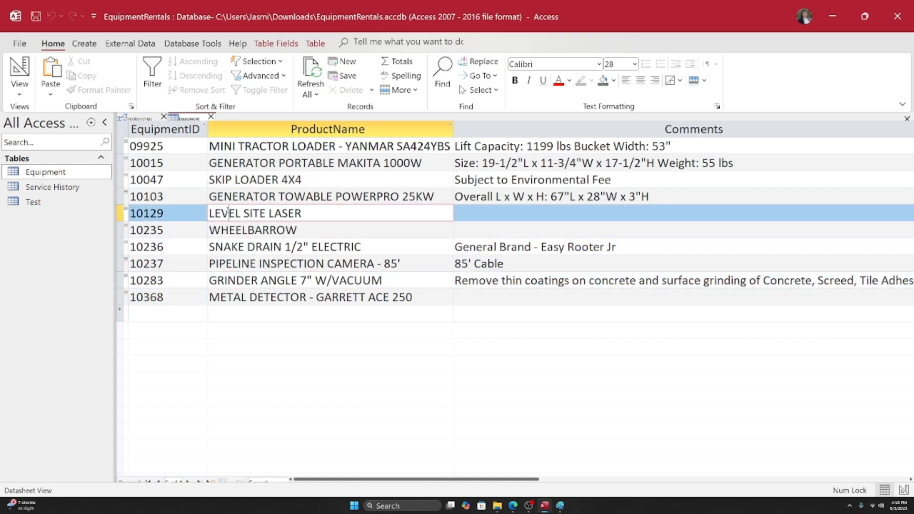